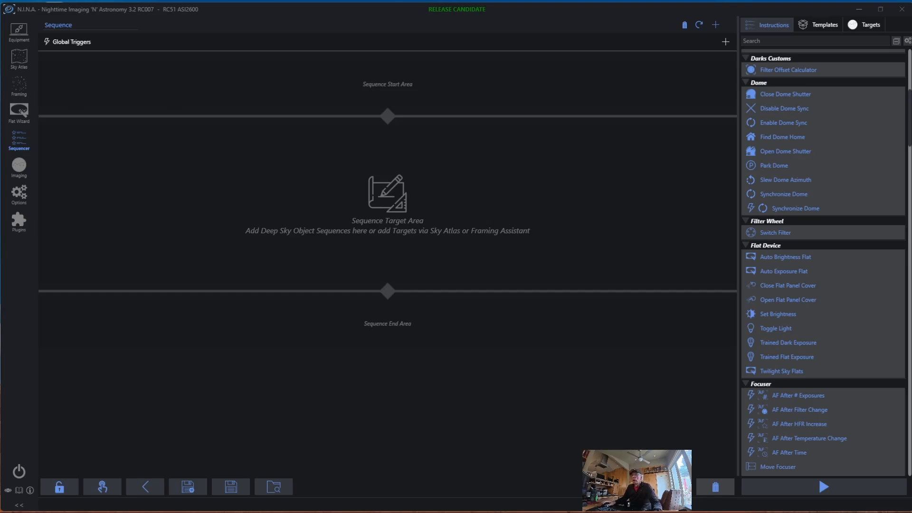
View the Target Scheduler plugin's information page and return to the sequencer's instruction list.
left_click(19, 223)
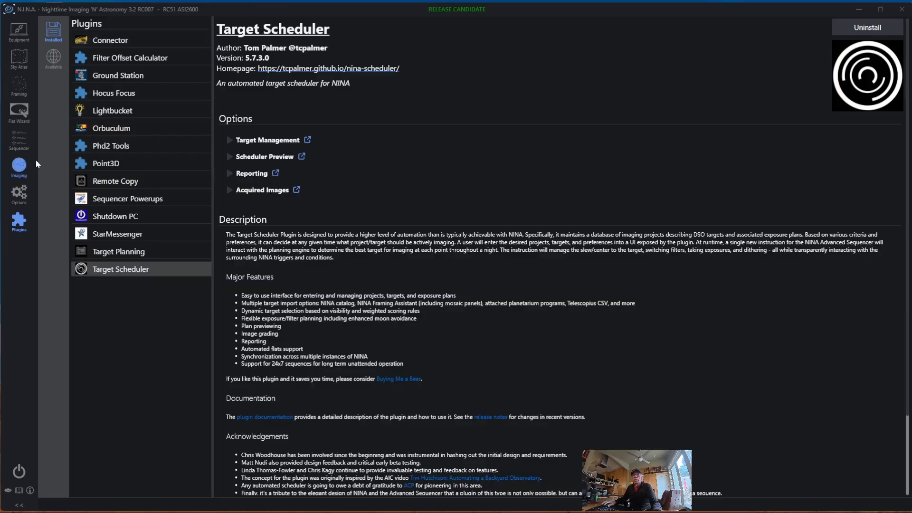
left_click(19, 141)
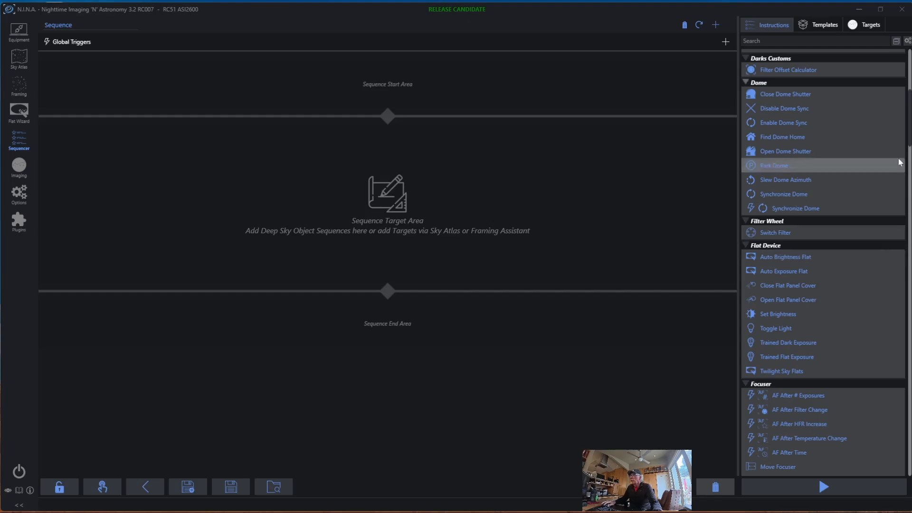
scroll(909, 139, "up", 5)
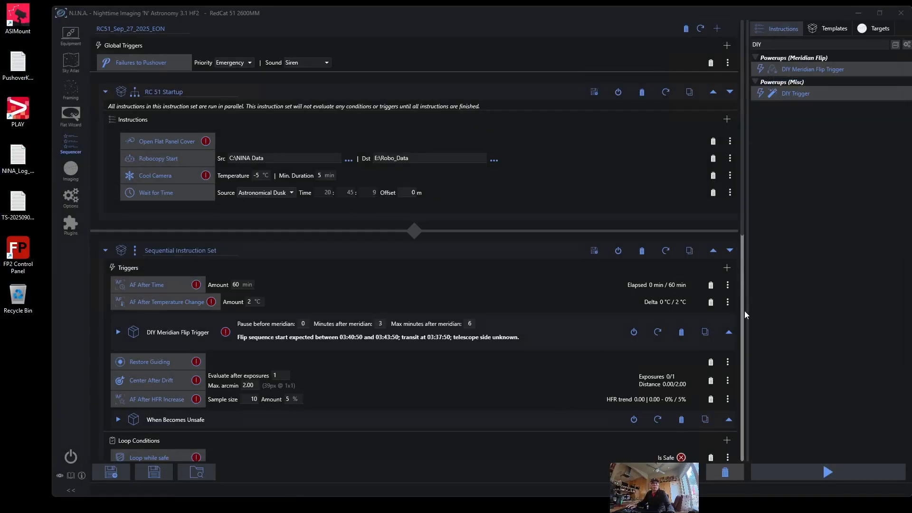
Examine the existing RC51_Sep_27_2025_EON sequence, including its target instructions and the RC 51 Shutdown set.
left_click(741, 329)
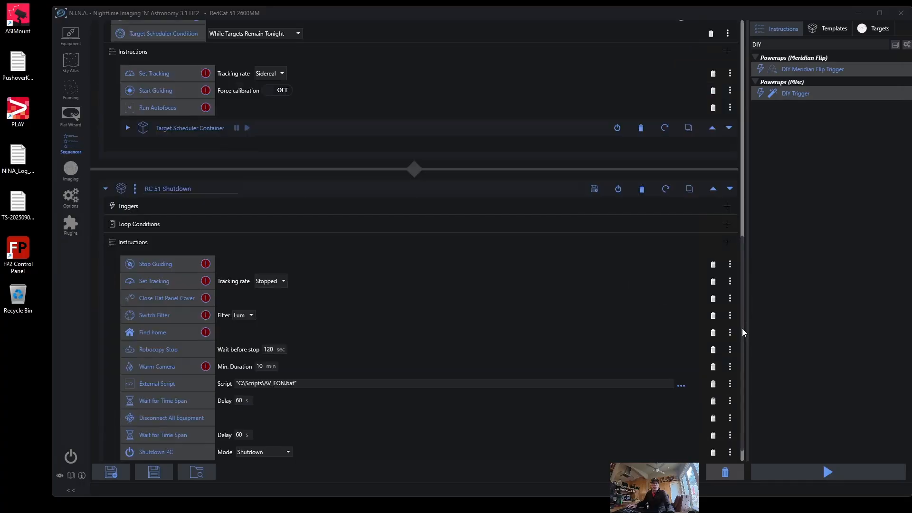
scroll(577, 387, "down", 1)
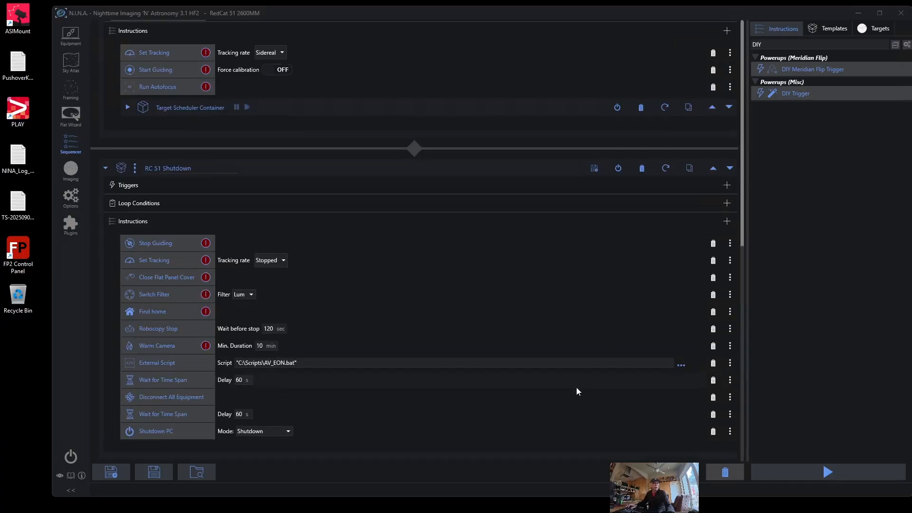
scroll(577, 387, "up", 3)
scroll(577, 388, "up", 1)
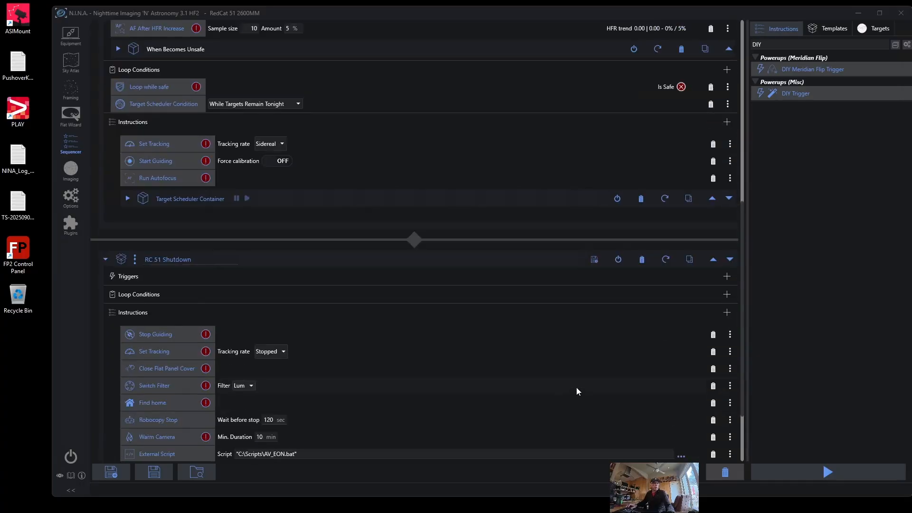
scroll(580, 371, "up", 12)
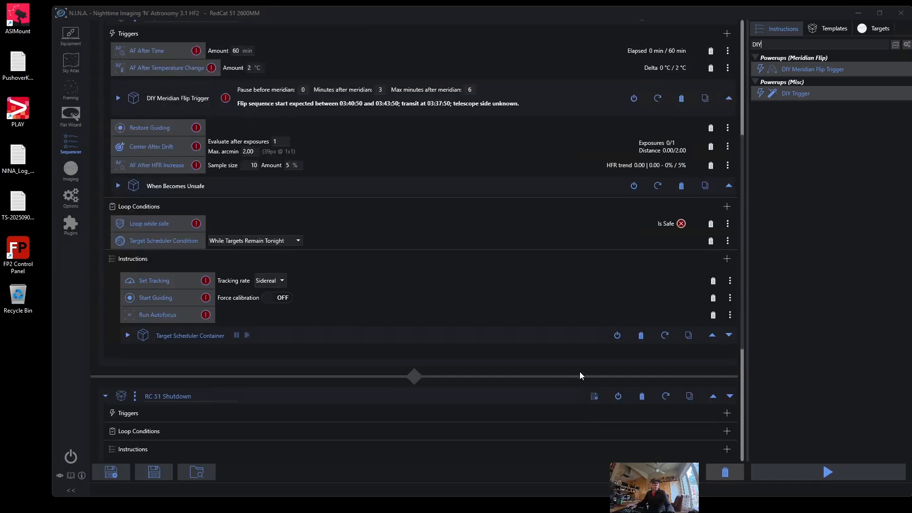
scroll(579, 375, "up", 4)
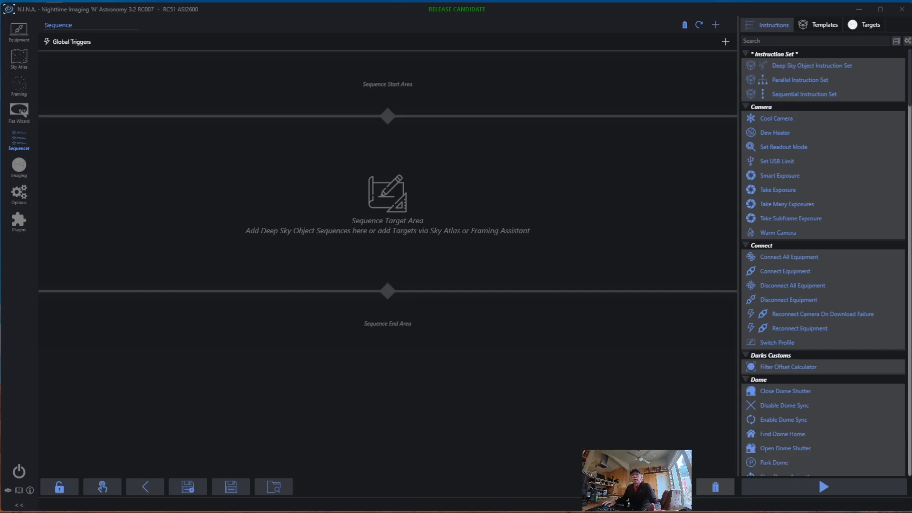
Rename the empty sequence as "TS Sequence 9-30-2025".
left_click_drag(73, 24, 28, 27)
type("TS")
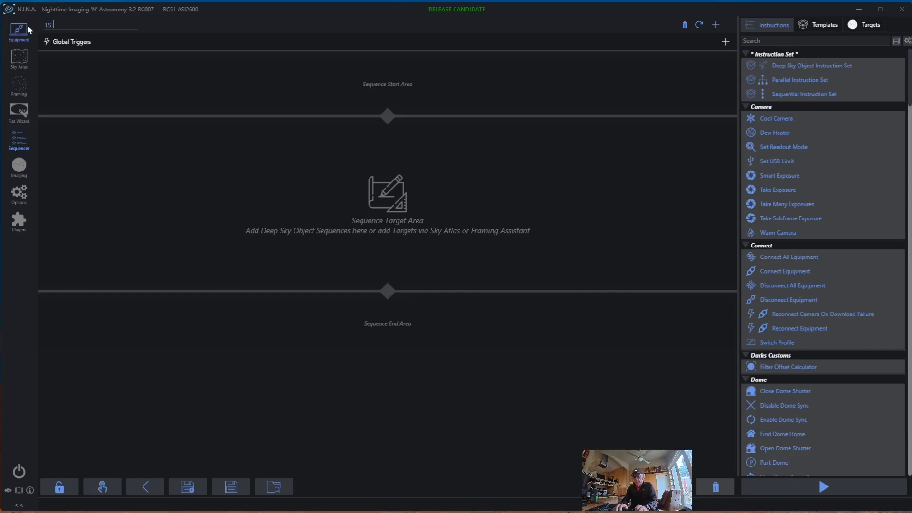
type(" Sequence 9-")
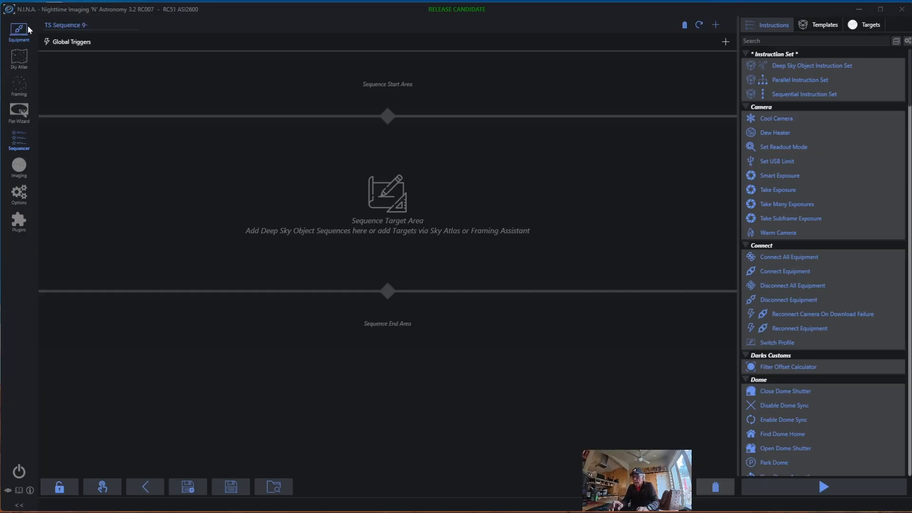
type("30-2025")
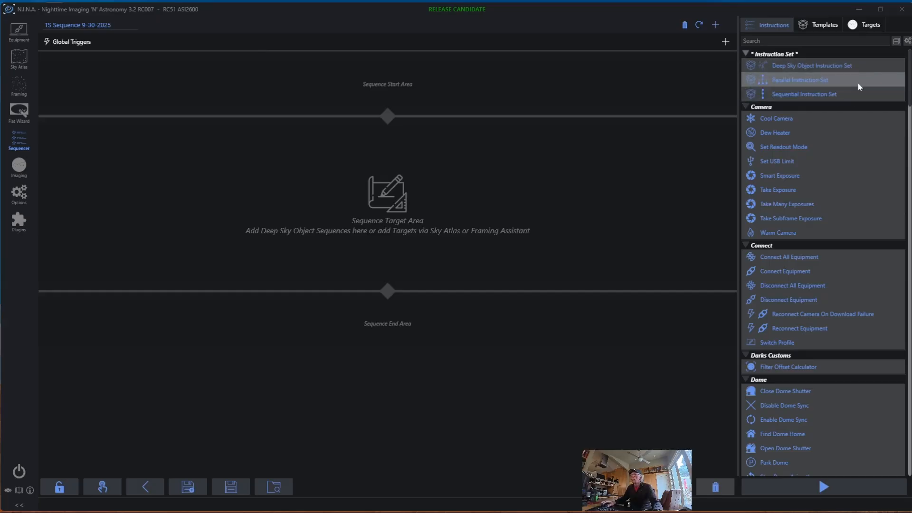
Add a Parallel Instruction Set to the start area and a Sequential Instruction Set to both the target and end areas.
mouse_move(858, 86)
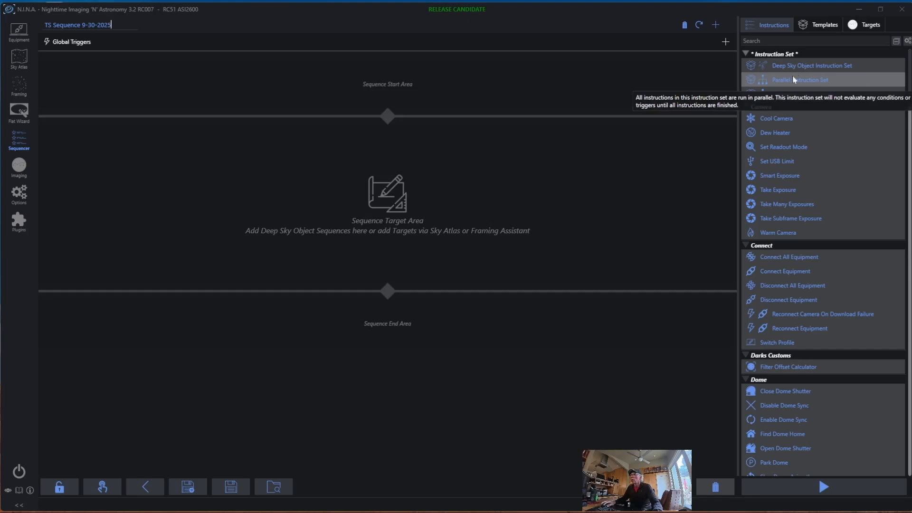
left_click_drag(761, 82, 732, 68)
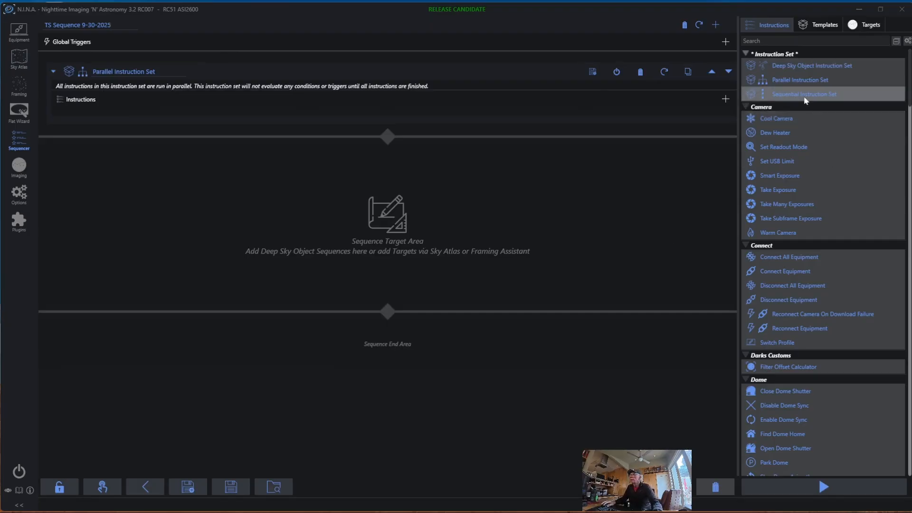
left_click_drag(806, 96, 486, 262)
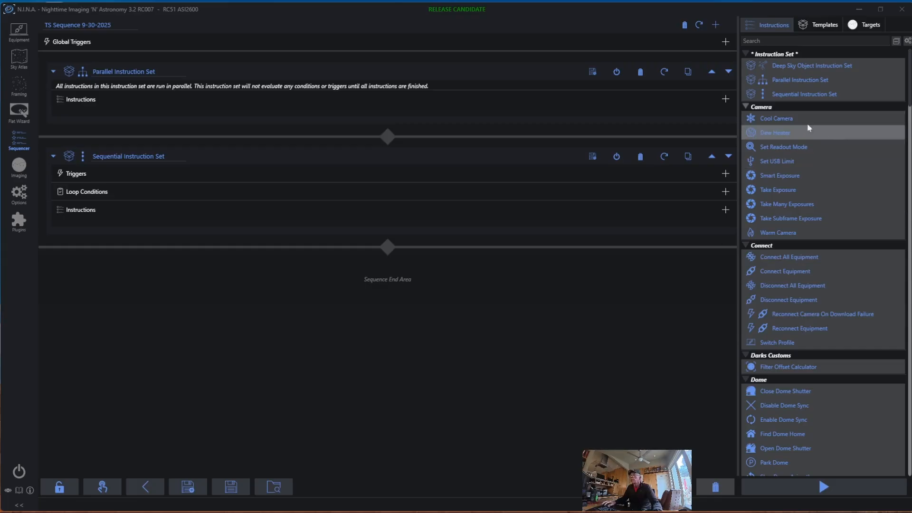
mouse_move(788, 95)
left_mouse_down()
mouse_move(702, 271)
mouse_move(702, 251)
mouse_move(712, 269)
left_mouse_up()
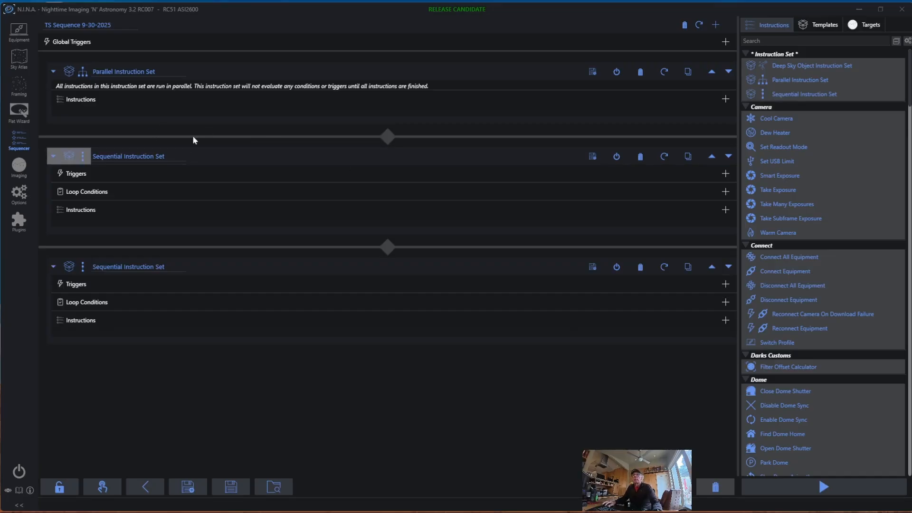
Rename the Parallel Instruction Set in the start area as "RC51 Startup".
left_click(186, 71)
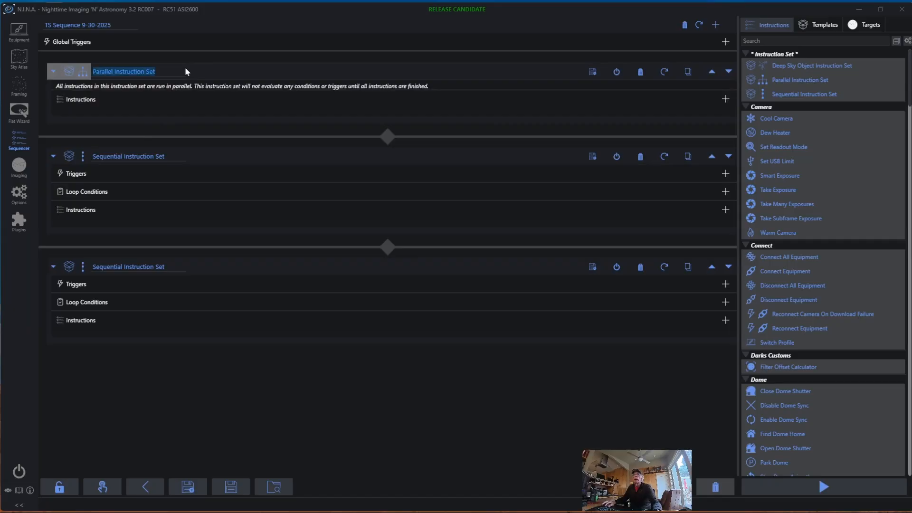
type("R")
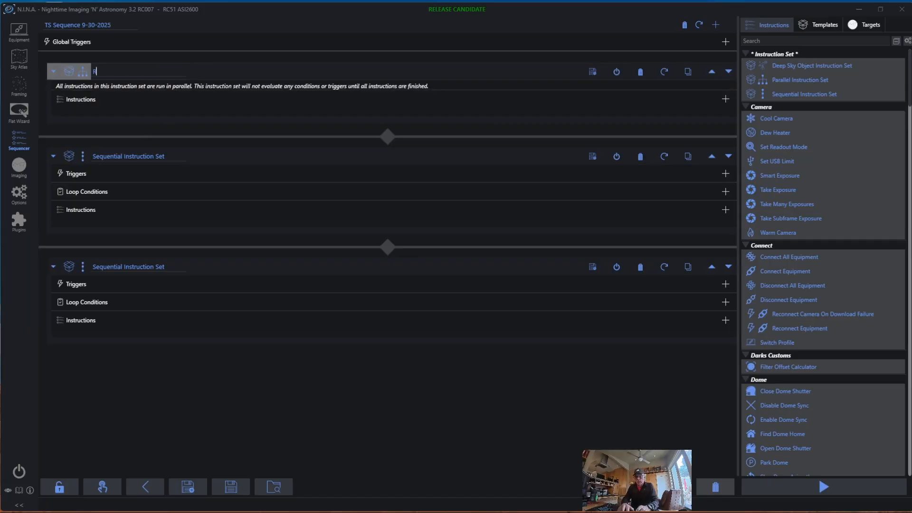
type("C51 Start")
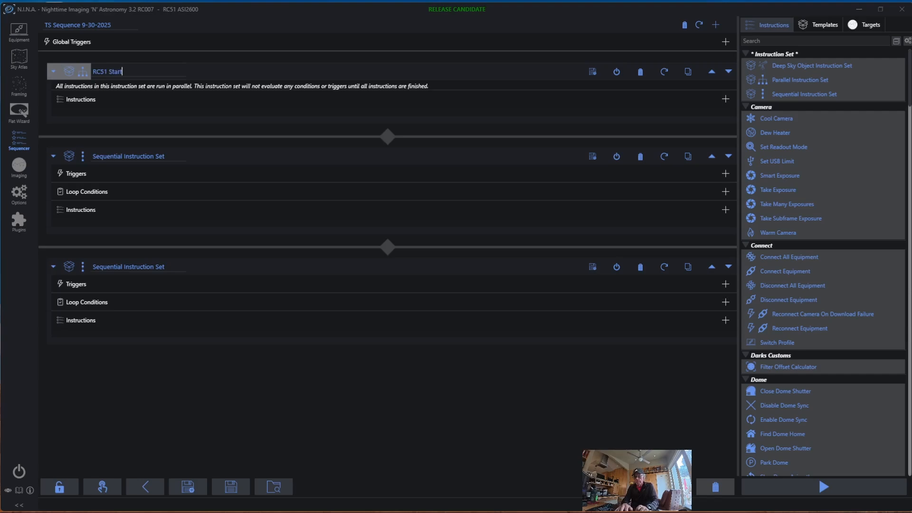
type("up")
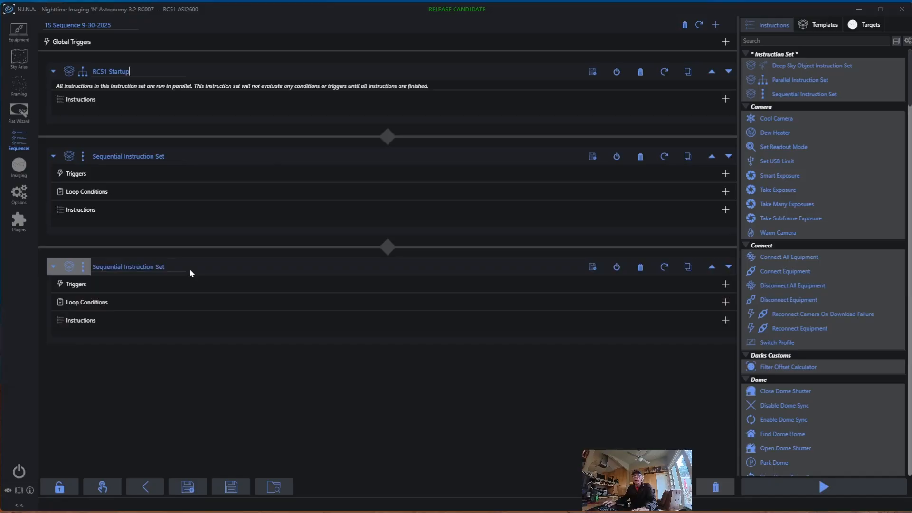
Rename the Sequential Instruction Set in the end area as "RC51 Shutdown".
double_click(160, 266)
left_click_drag(164, 267, 73, 276)
type("RC")
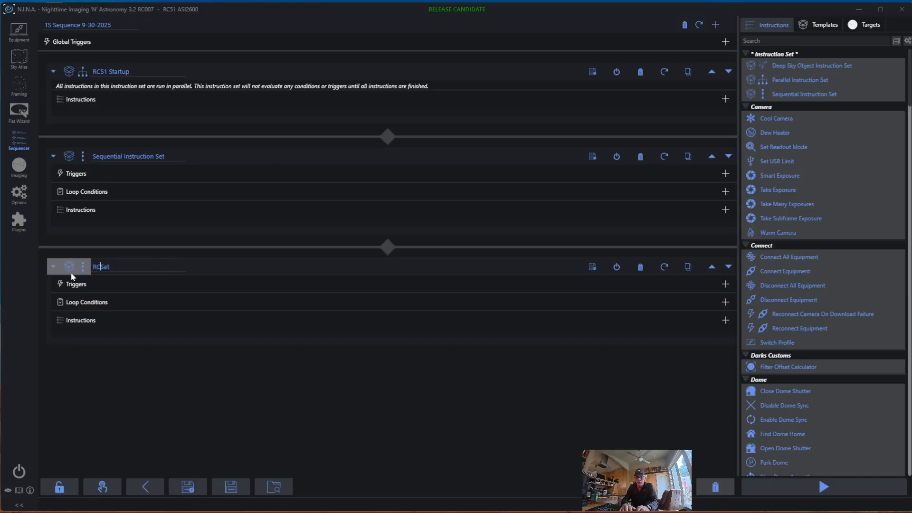
type("51 Shutdown")
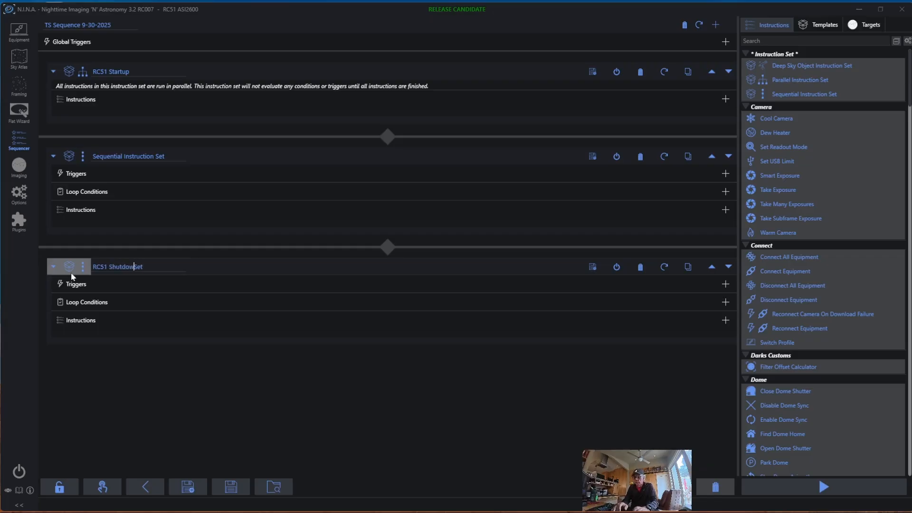
key("Delete")
key("Delete")
key("Delete")
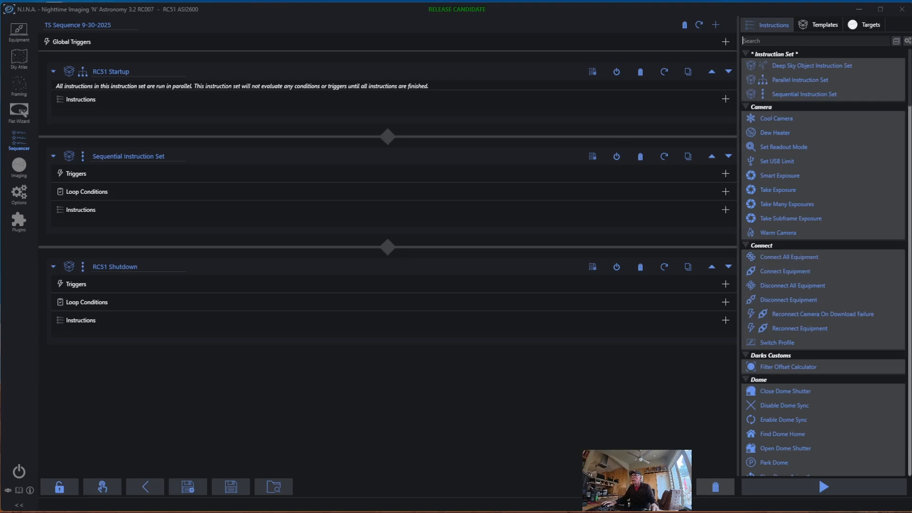
Add the Ground Station trigger Failures to Pushover to the sequence's Global Triggers.
type("Failures")
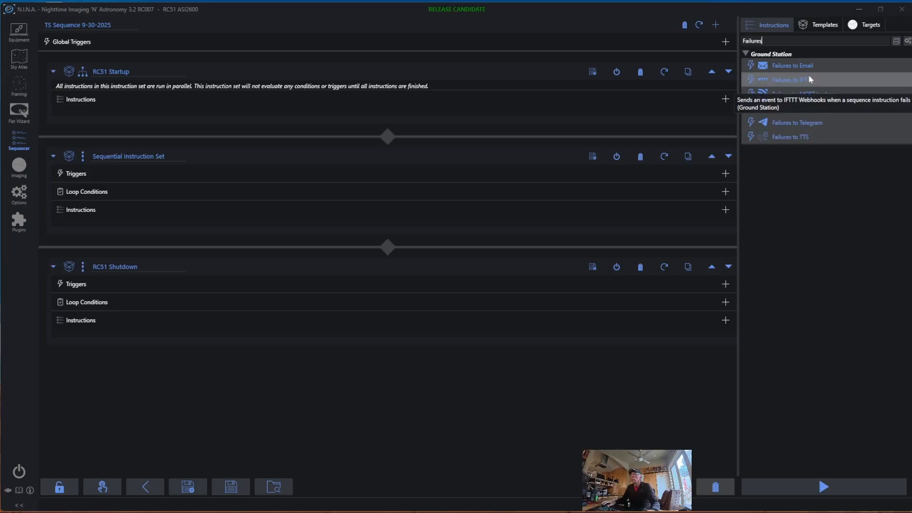
key("ctrl+a")
key("BackSpace")
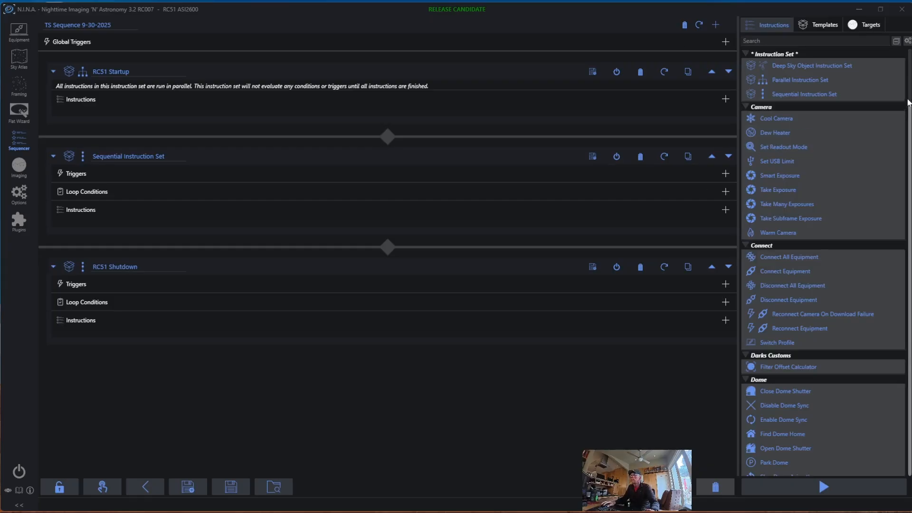
left_click_drag(910, 102, 904, 193)
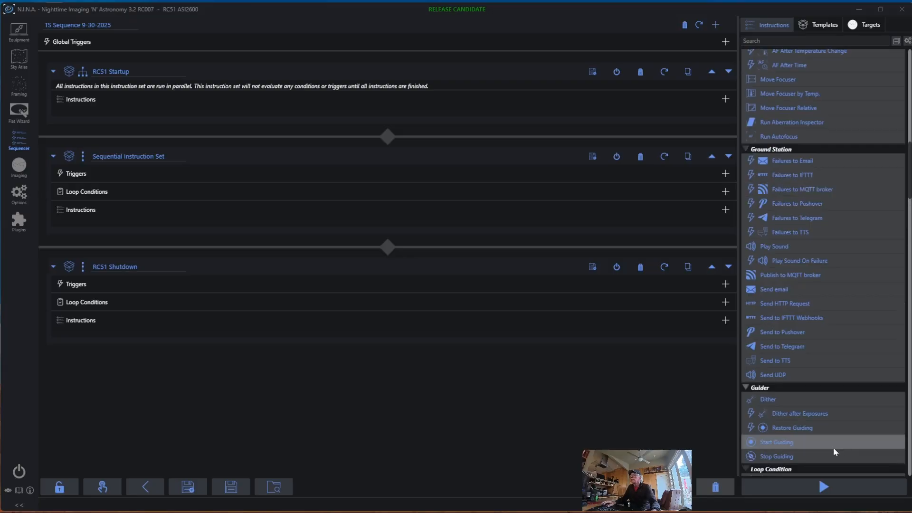
left_click_drag(796, 207, 730, 40)
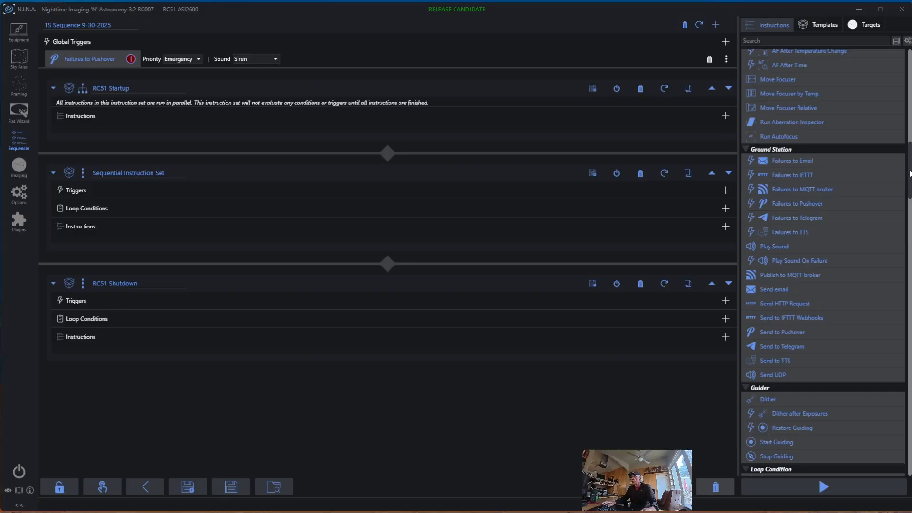
Add the Open Flat Panel Cover and Robocopy Start instructions to the RC51 Startup set.
left_click_drag(909, 174, 909, 123)
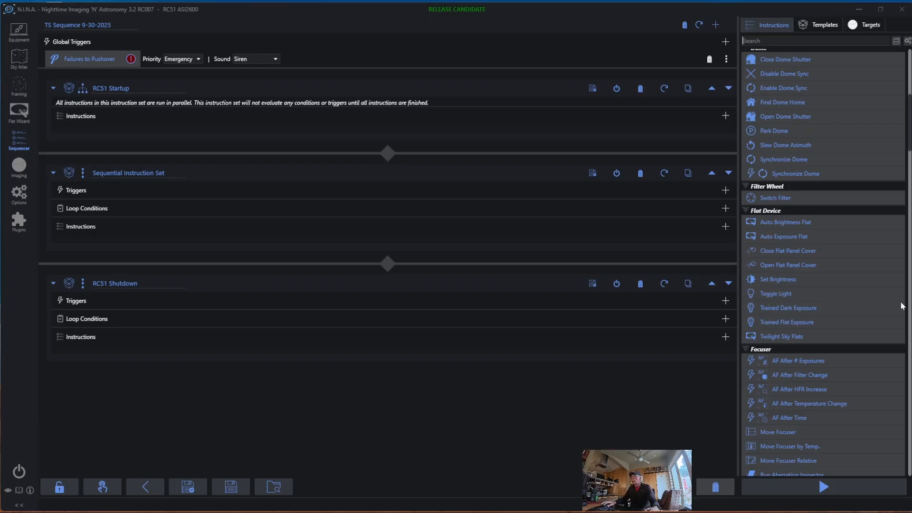
left_click_drag(788, 265, 724, 114)
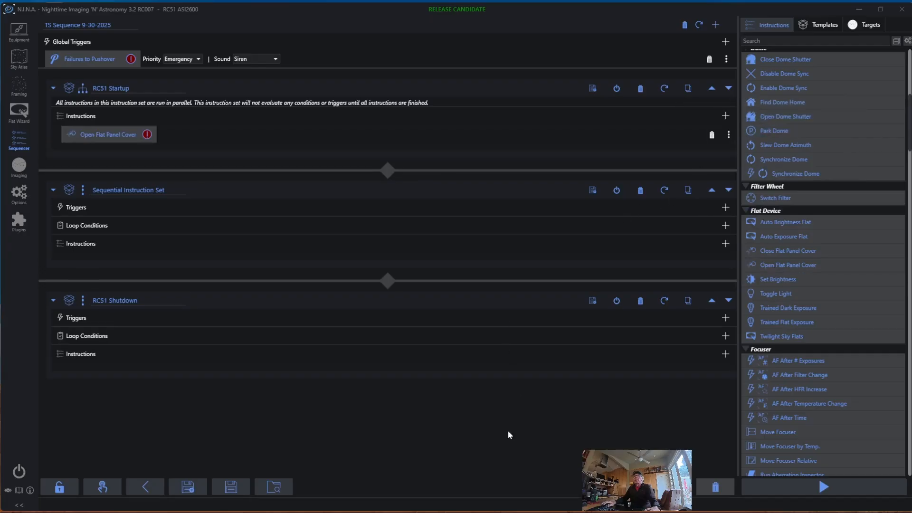
mouse_move(519, 508)
left_click_drag(908, 143, 908, 388)
left_click_drag(777, 290, 729, 139)
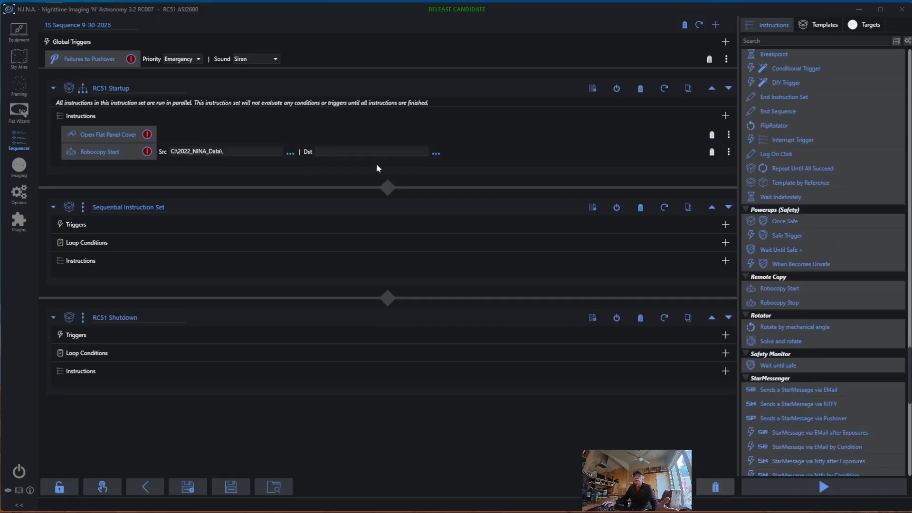
Set the Robocopy Start destination to the "25 12 Pickleball" folder on WorkDrive (D:).
left_click(436, 152)
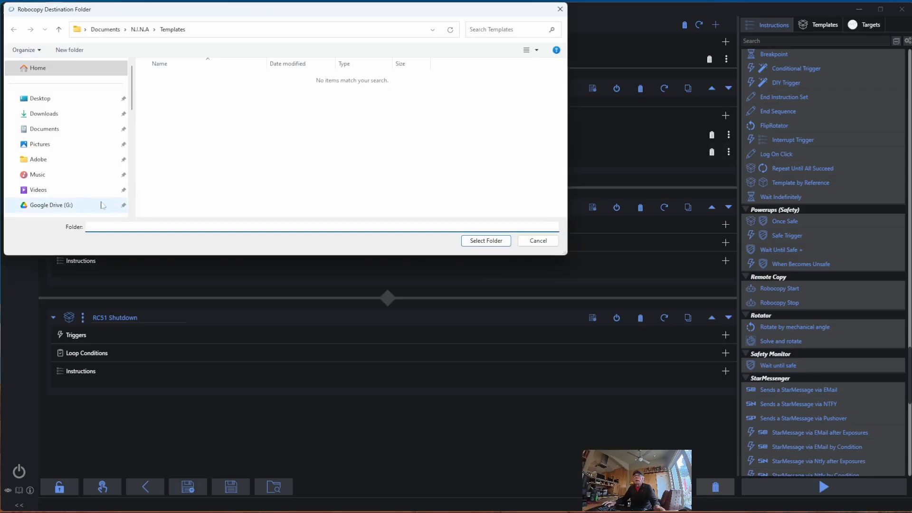
scroll(97, 179, "down", 10)
scroll(97, 179, "up", 2)
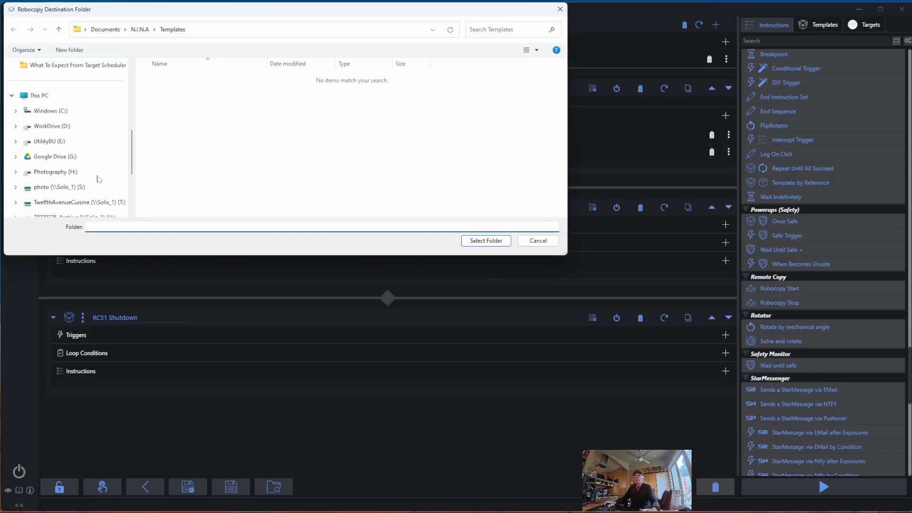
left_click(53, 126)
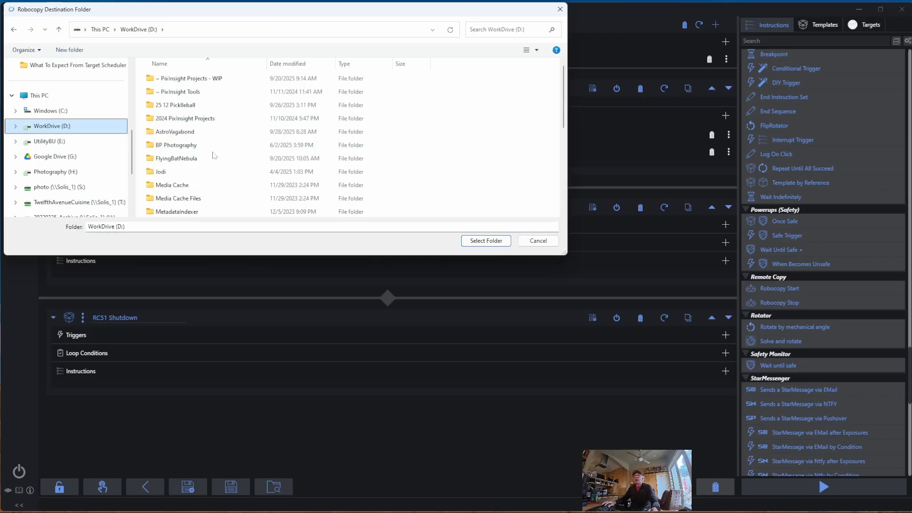
left_click(190, 105)
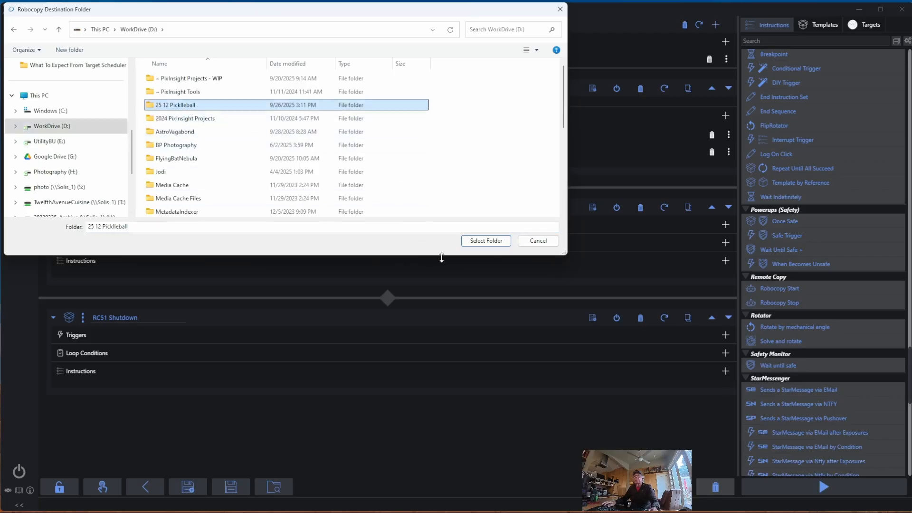
left_click(483, 242)
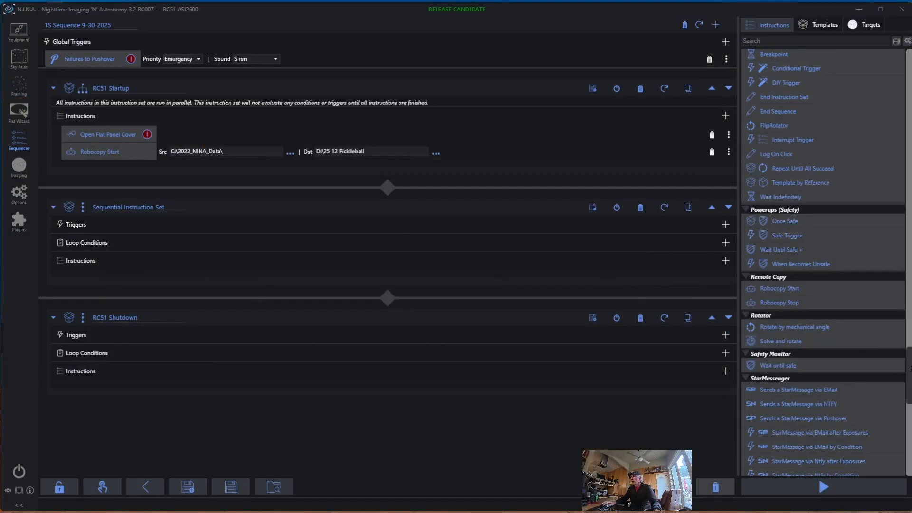
Add a Cool Camera instruction to the RC51 Startup set with a temperature of -5 °C and a minimum duration of 5 min.
scroll(908, 372, "up", 10)
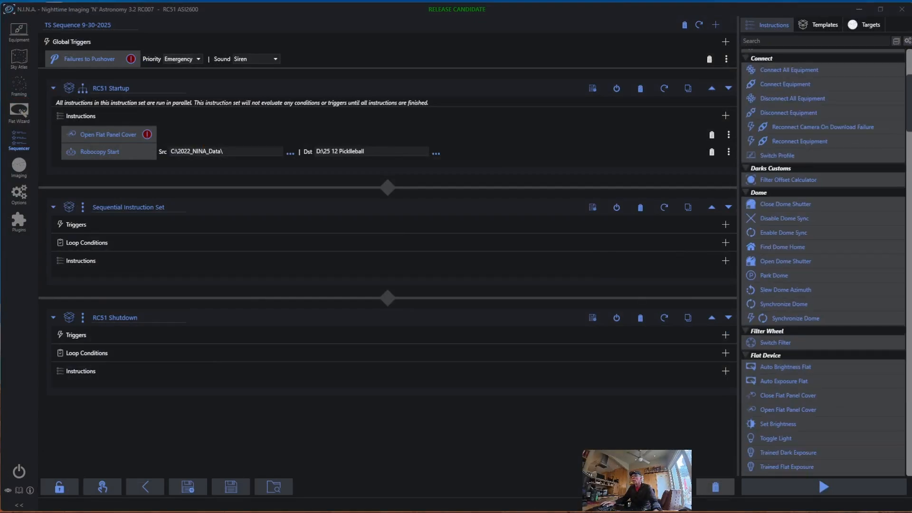
scroll(823, 261, "up", 3)
scroll(823, 238, "up", 3)
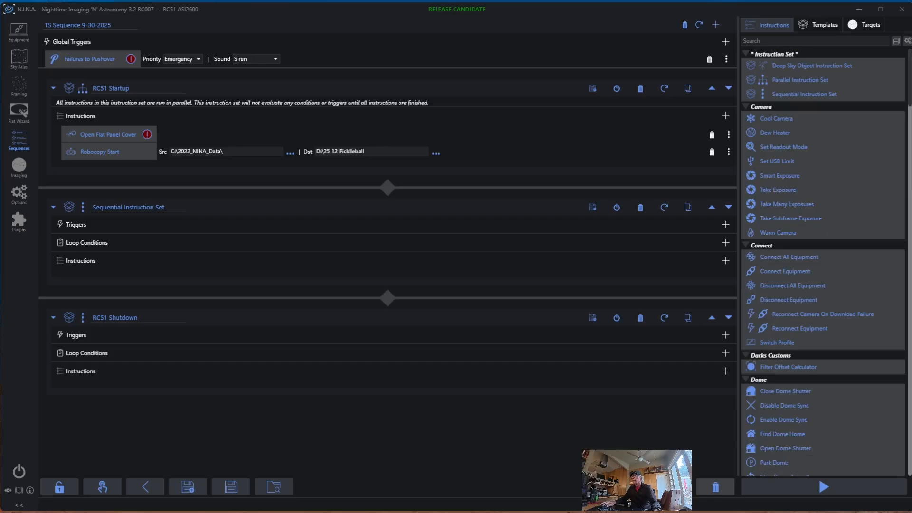
left_click_drag(798, 125, 658, 160)
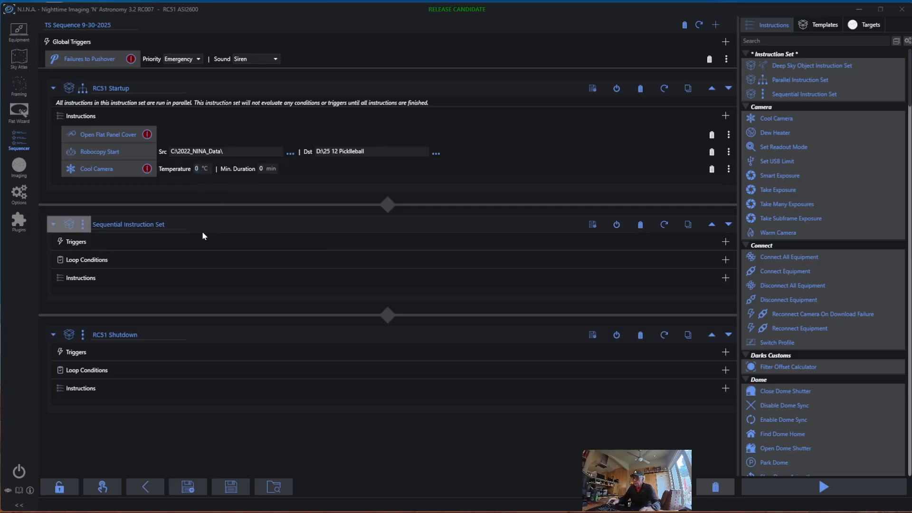
type("-5")
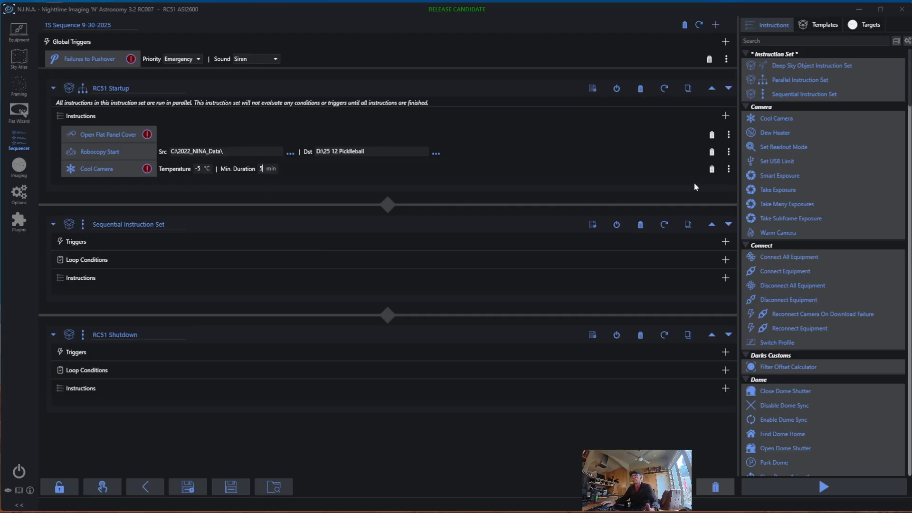
left_click_drag(587, 176, 584, 170)
Add a Wait for Time instruction to the RC51 Startup set with Astronomical Dusk as its source.
left_click_drag(911, 99, 900, 494)
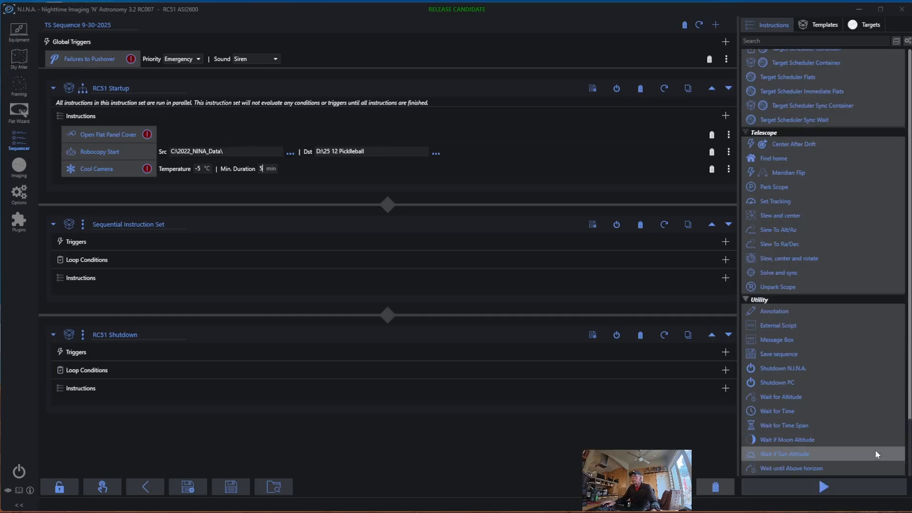
left_click_drag(779, 412, 733, 173)
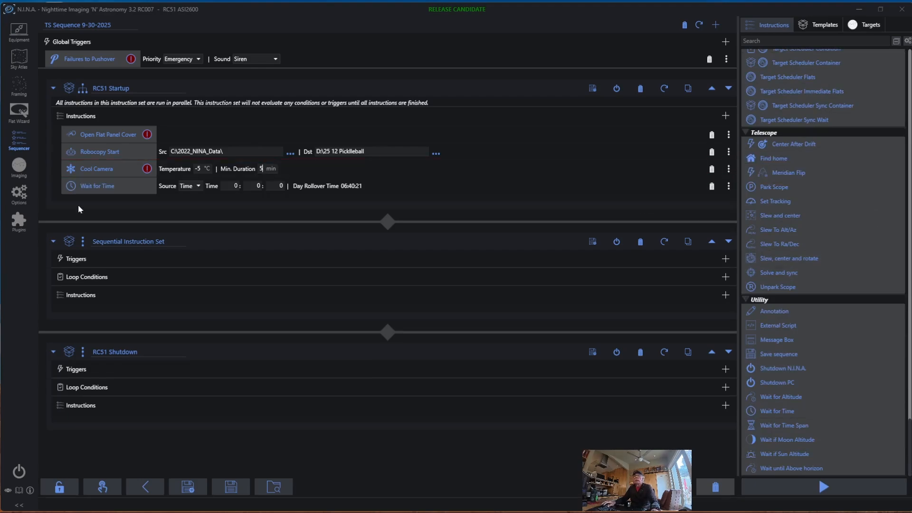
left_click(193, 185)
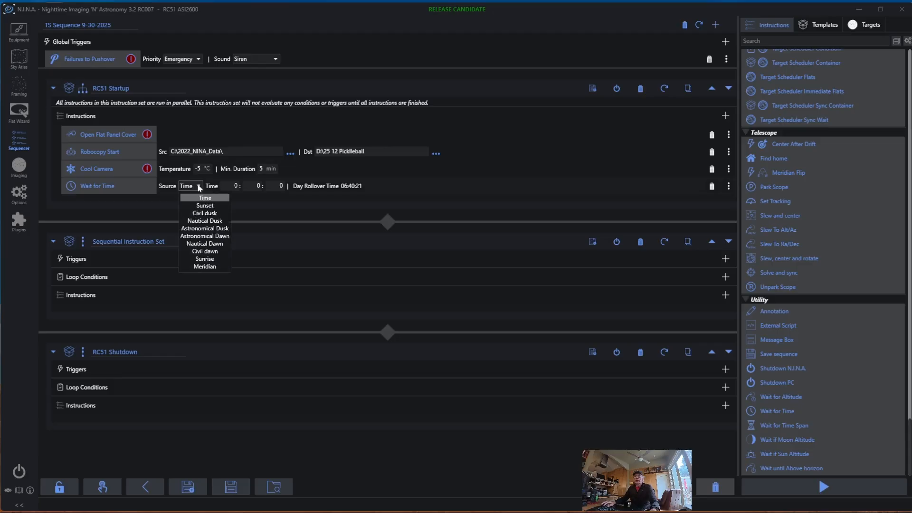
left_click(211, 229)
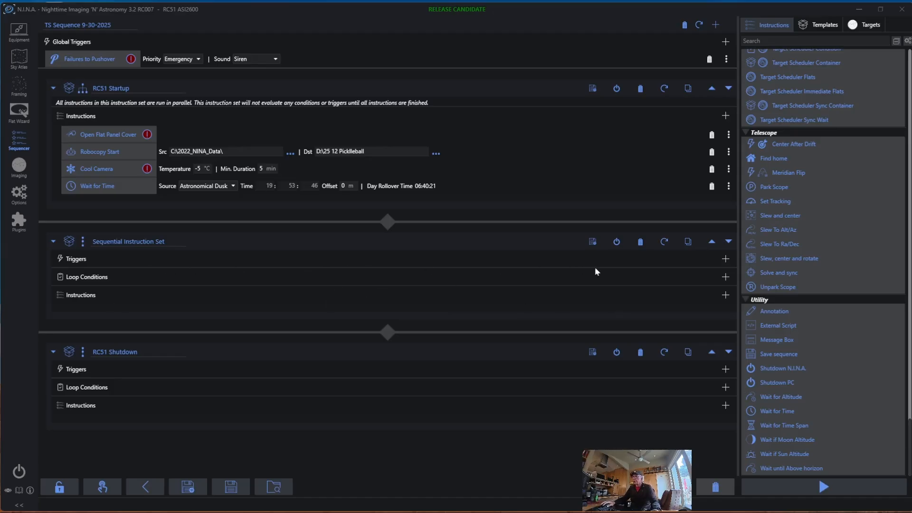
Add AF After Time at 60 min and AF After Temperature Change at 2 °C to the Sequential Instruction Set's triggers.
left_click(726, 262)
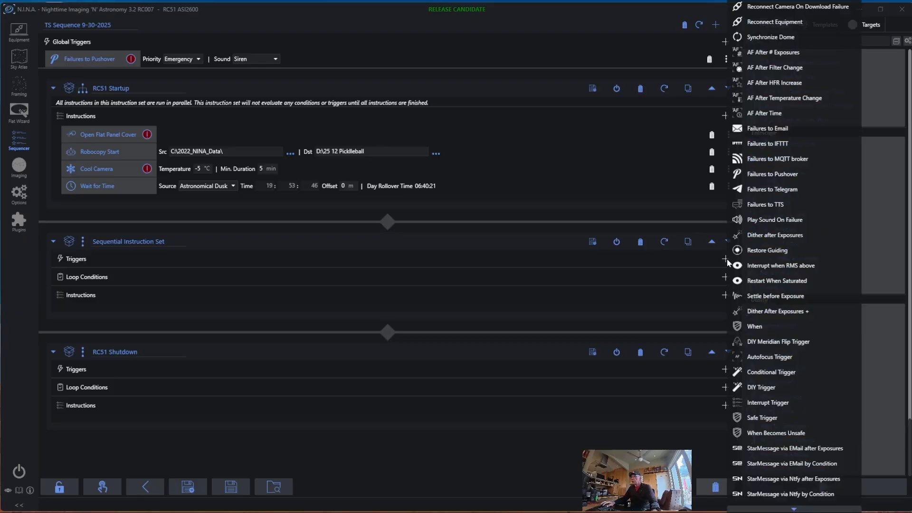
left_click(775, 115)
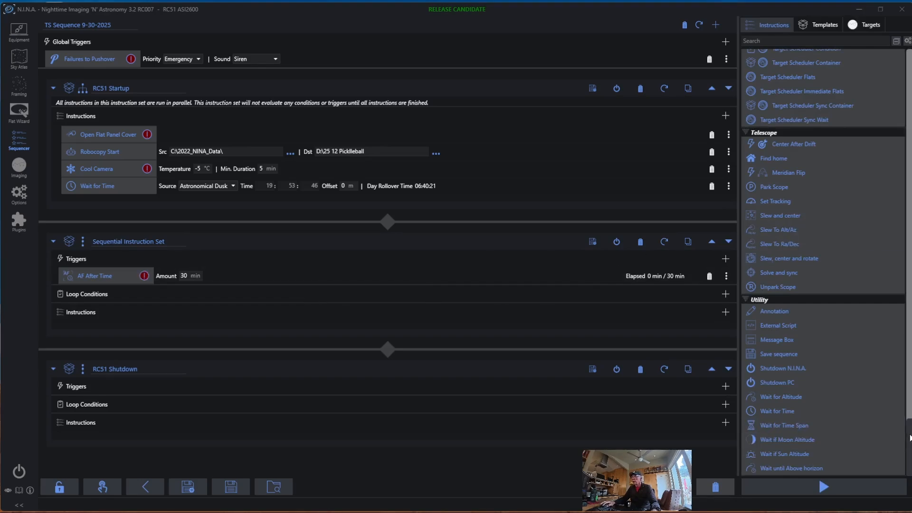
scroll(783, 439, "down", 10)
left_click_drag(908, 285, 907, 144)
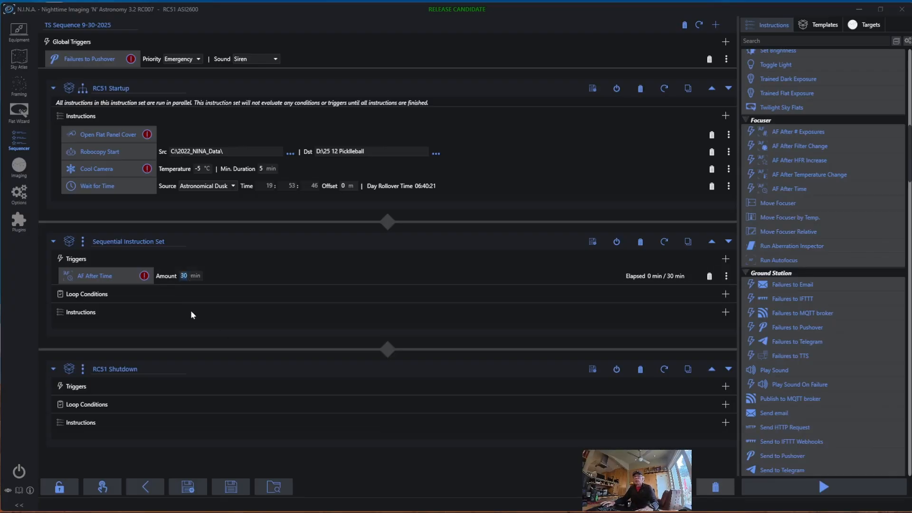
type("60")
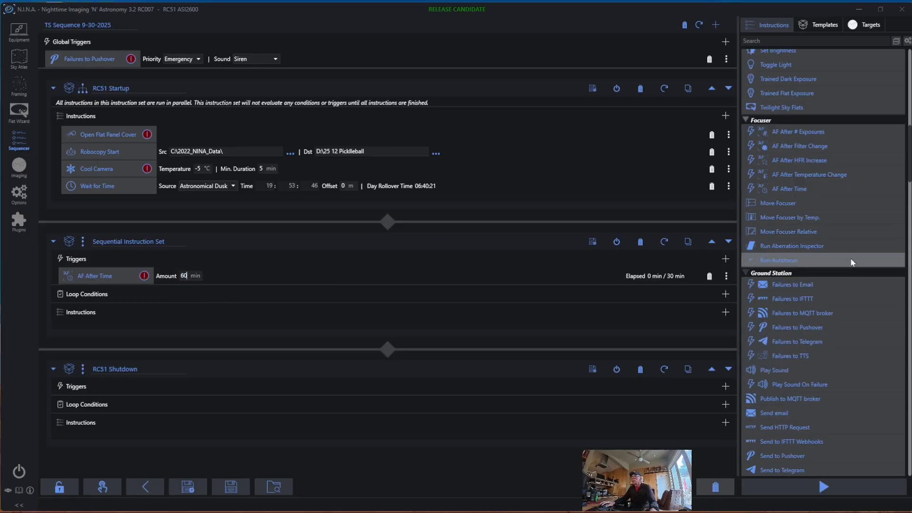
mouse_move(810, 180)
left_mouse_down()
mouse_move(758, 216)
mouse_move(722, 280)
left_mouse_up()
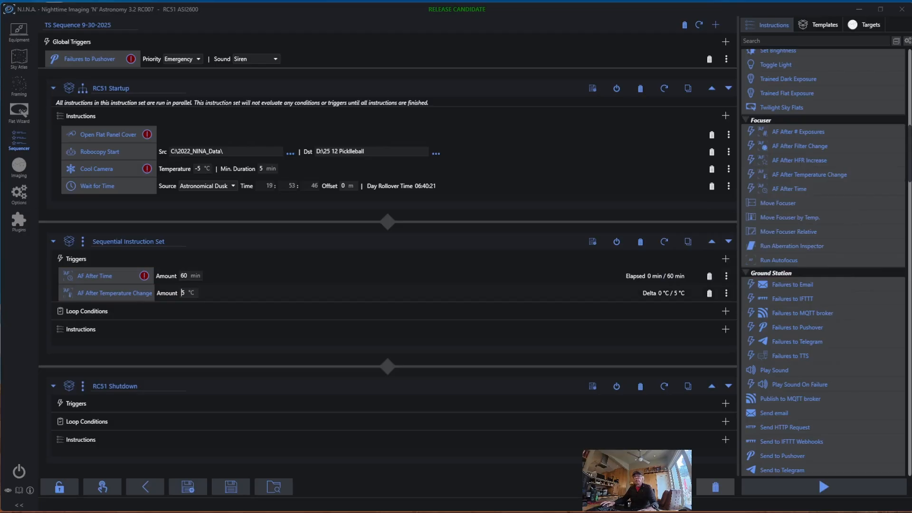
type("2")
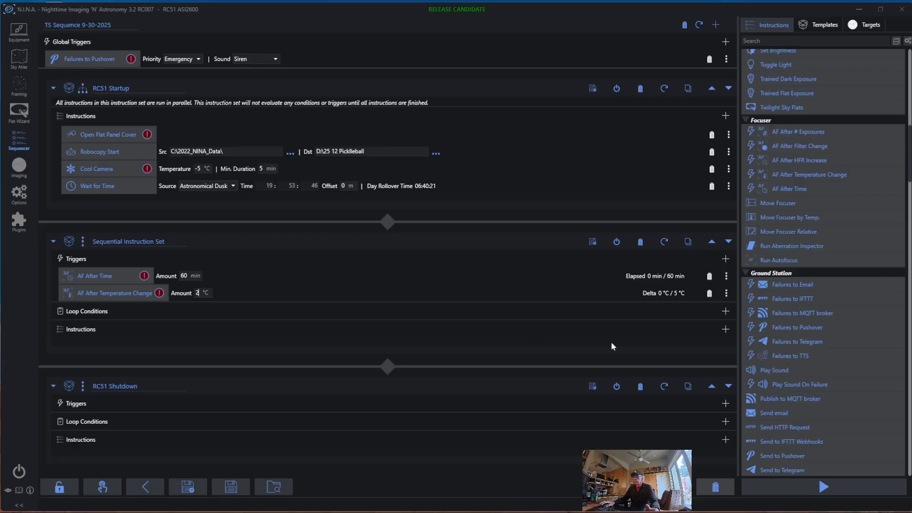
Add a DIY Meridian Flip Trigger to the Sequential Instruction Set with 3 minutes after meridian and a maximum of 6.
scroll(893, 176, "down", 4)
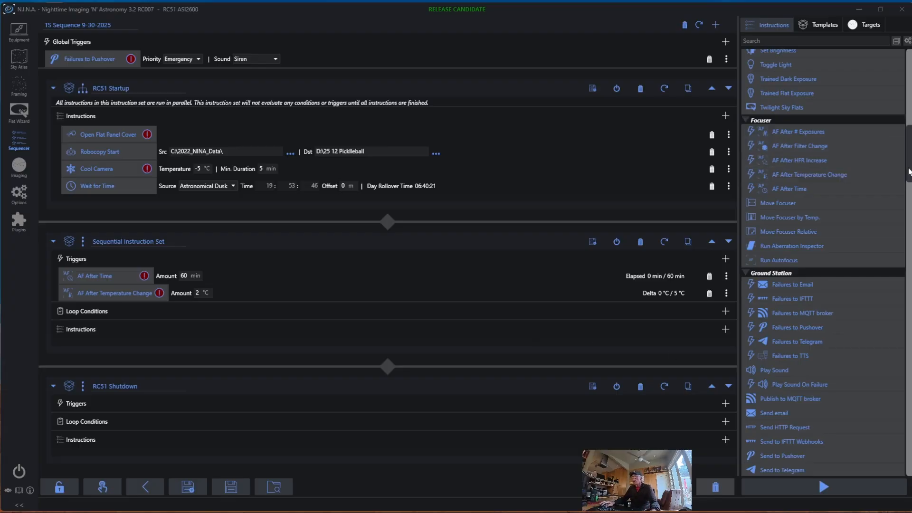
scroll(823, 261, "down", 10)
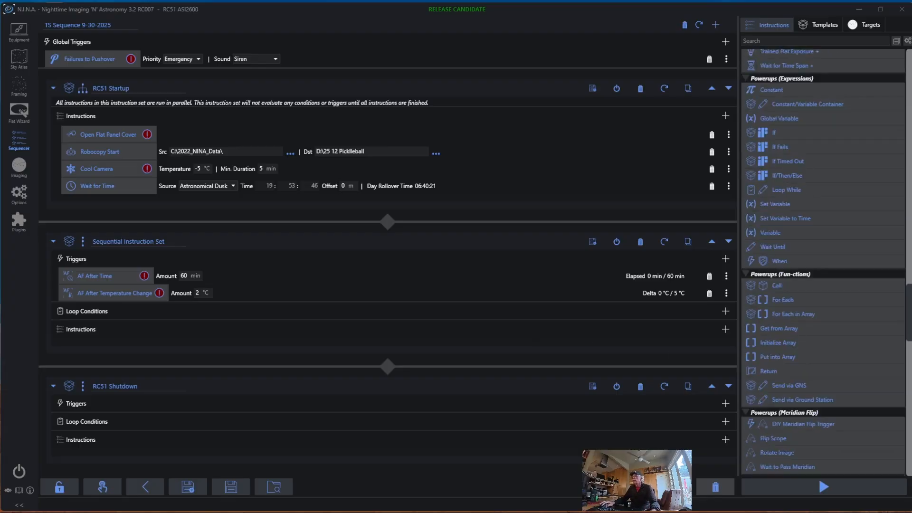
scroll(823, 261, "down", 6)
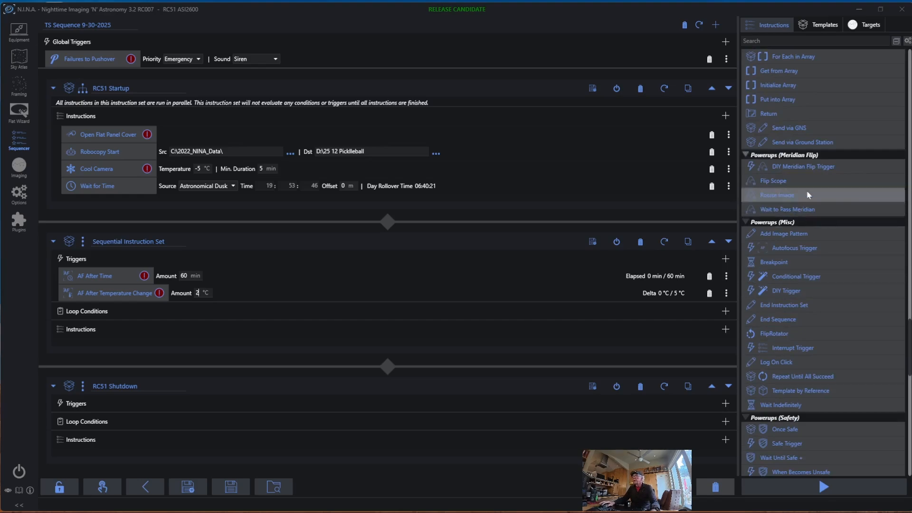
mouse_move(811, 169)
left_mouse_down()
mouse_move(769, 268)
mouse_move(717, 296)
left_mouse_up()
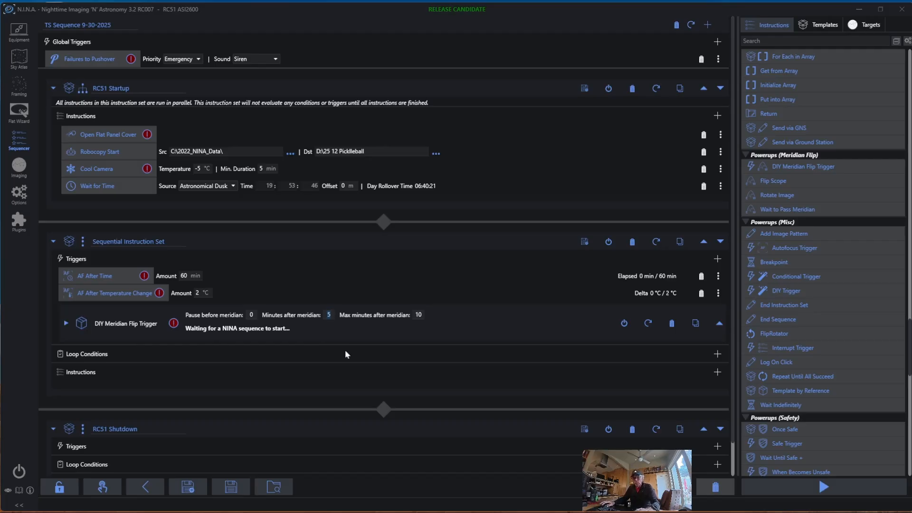
type("3")
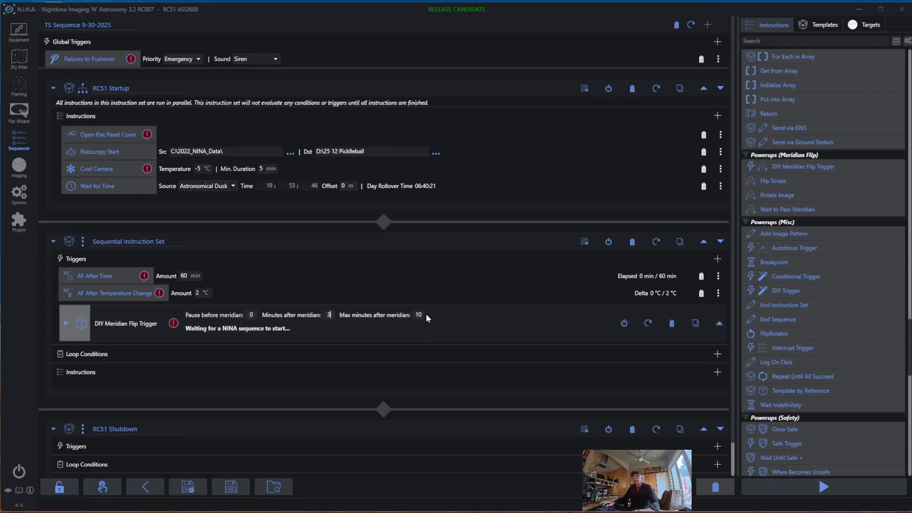
key("Tab")
type("6")
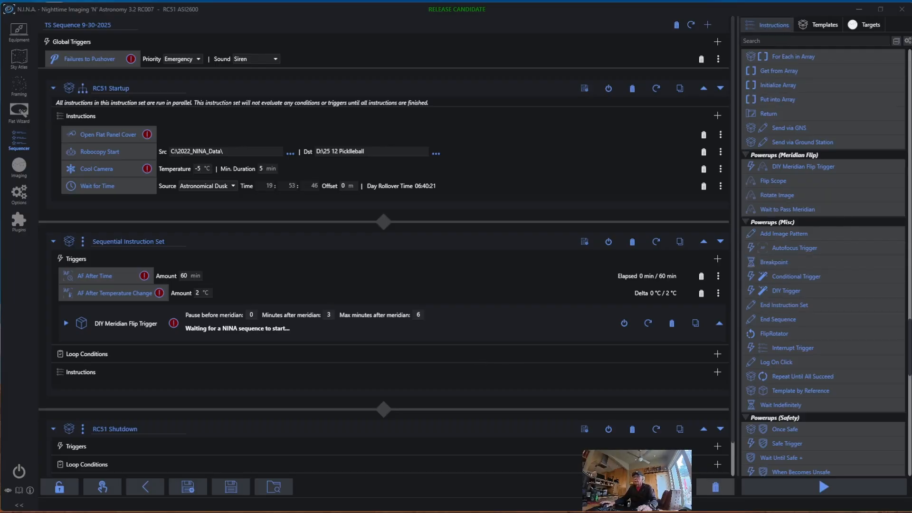
Find the Restore Guiding trigger and add it to the Sequential Instruction Set's triggers.
type("Resto")
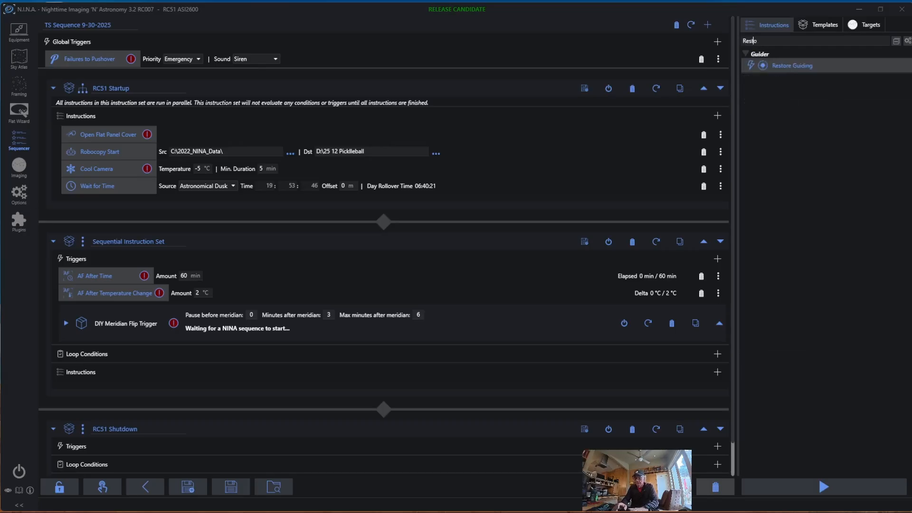
type("re")
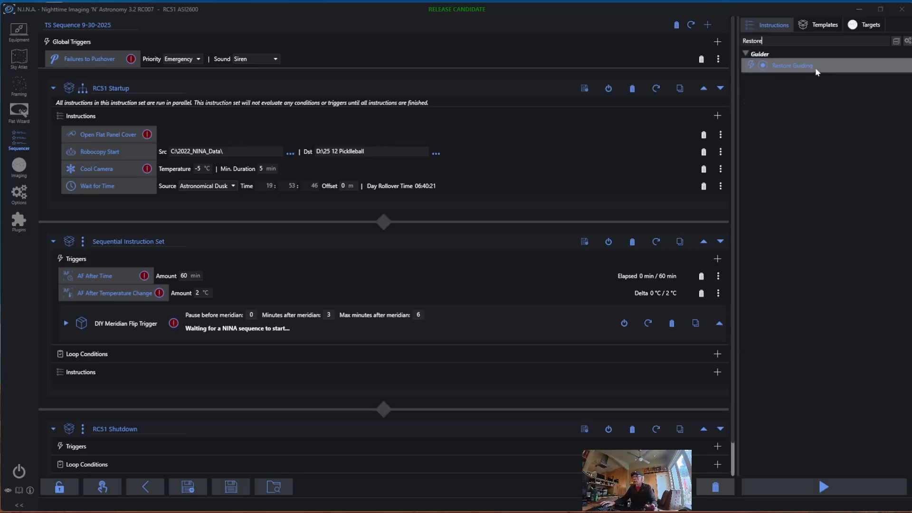
left_click_drag(814, 66, 694, 340)
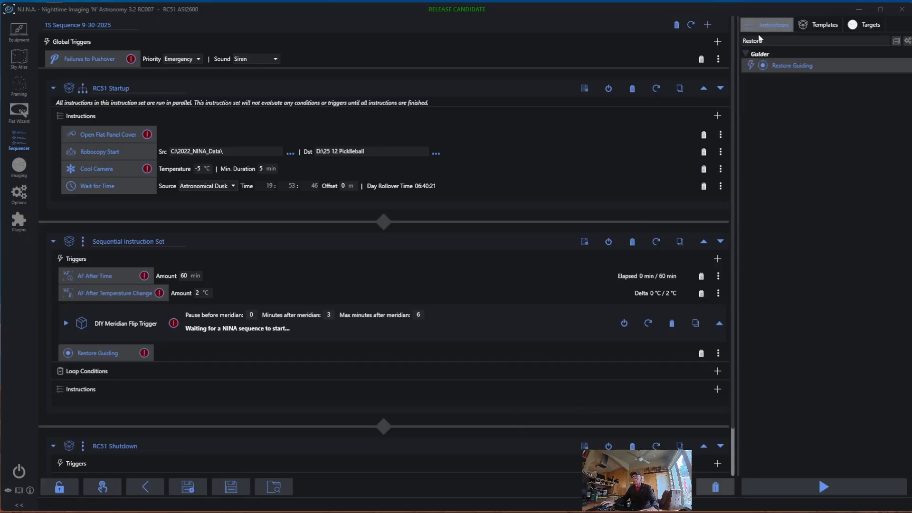
Add the Center After Drift trigger to the Sequential Instruction Set and set its maximum drift to 2 arcmin.
left_click_drag(754, 41, 737, 43)
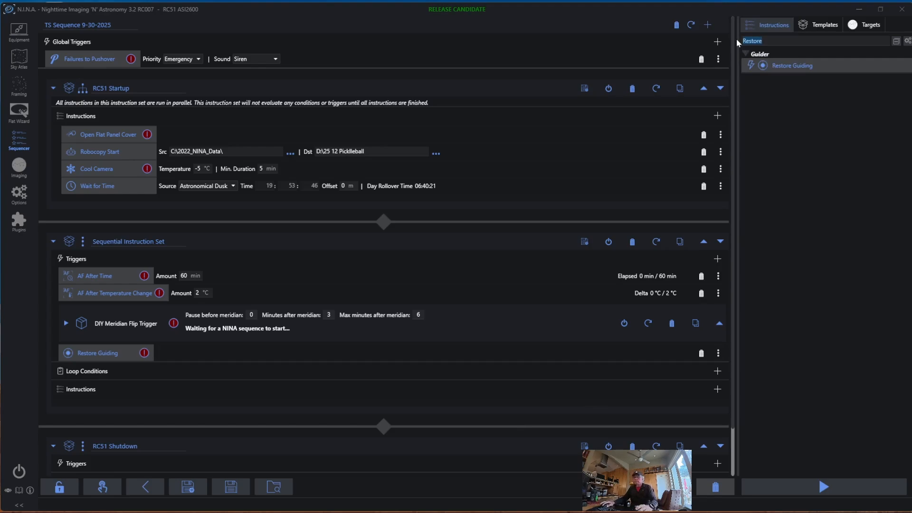
type("Center")
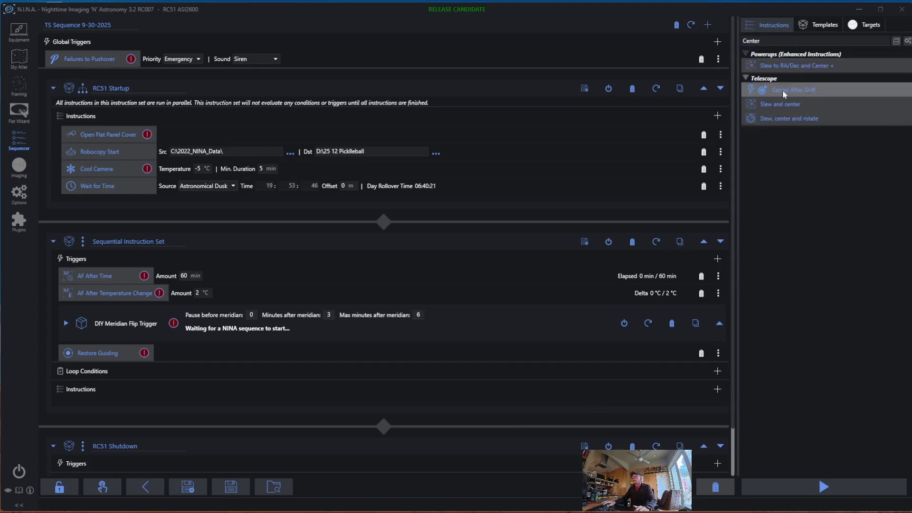
mouse_move(782, 94)
left_mouse_down()
mouse_move(677, 227)
mouse_move(543, 369)
mouse_move(631, 350)
mouse_move(637, 362)
left_mouse_up()
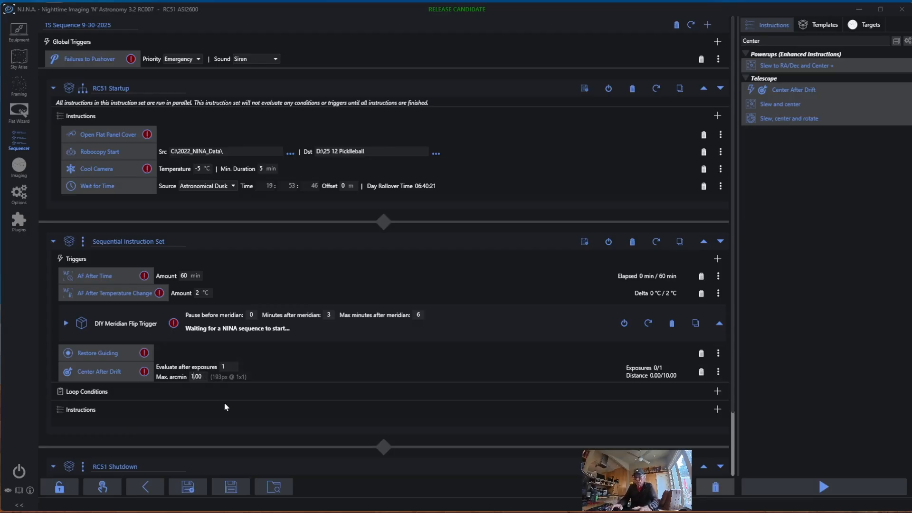
key("BackSpace")
key("BackSpace")
type("2")
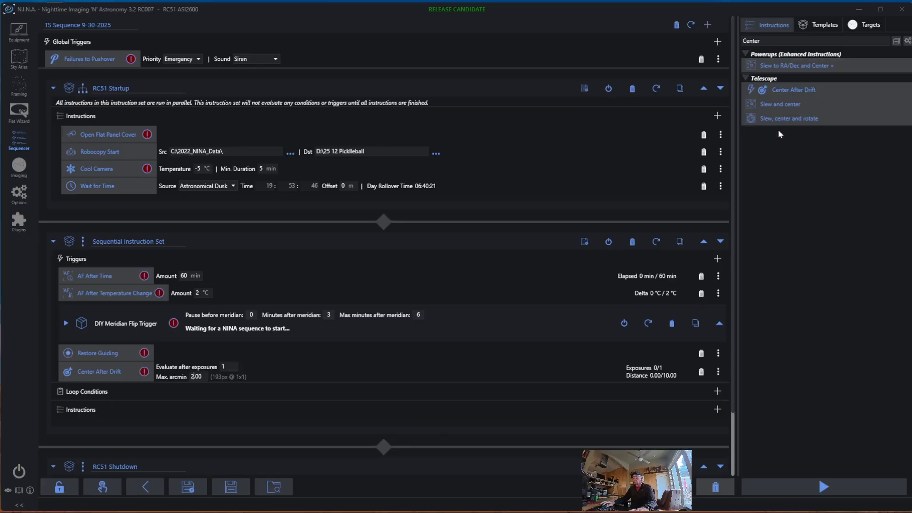
Clear the instruction search and add the AF After HFR Increase trigger to the Sequential Instruction Set.
left_click(808, 39)
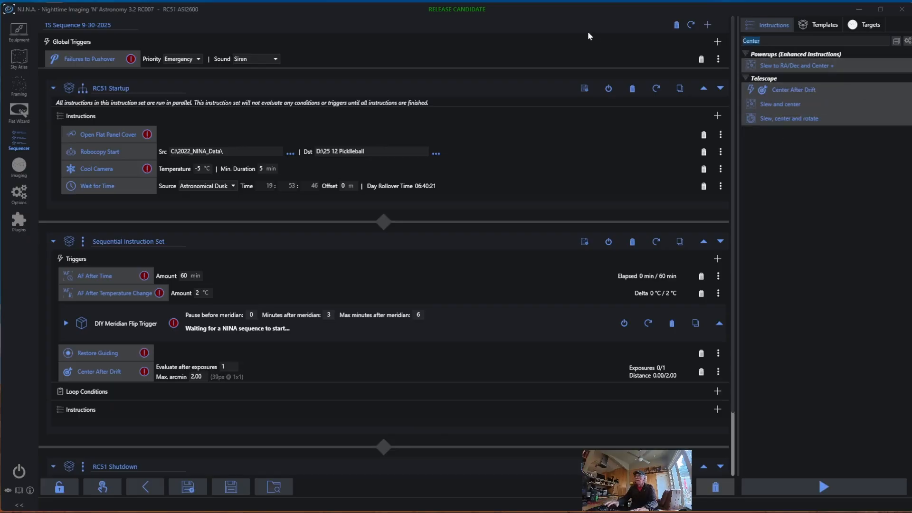
key("BackSpace")
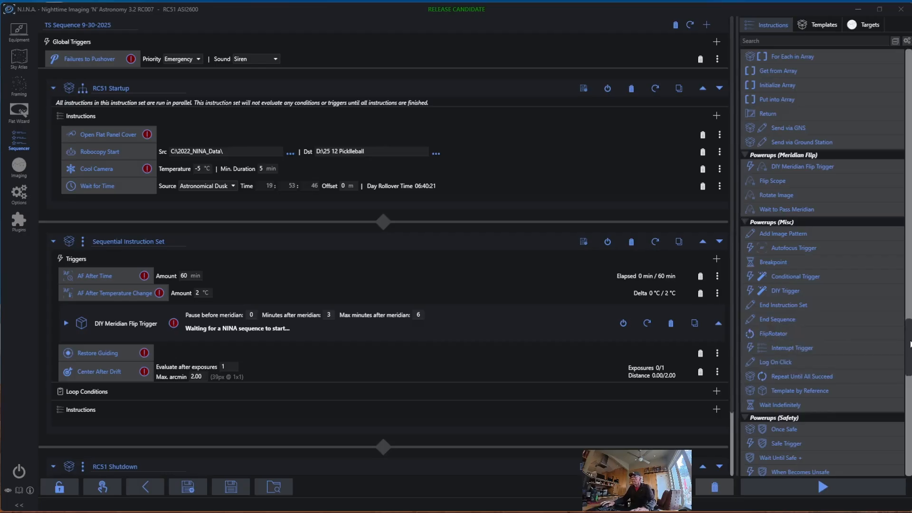
left_click_drag(909, 344, 909, 145)
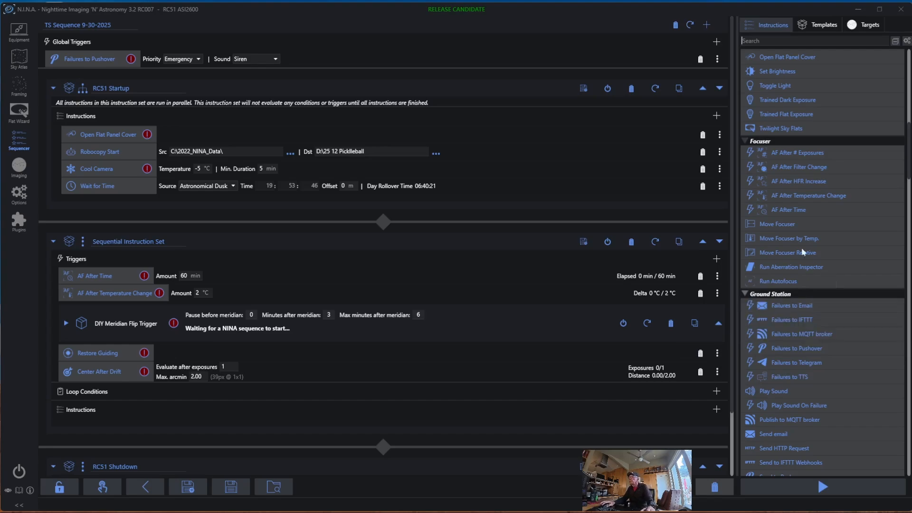
left_click_drag(802, 187, 722, 377)
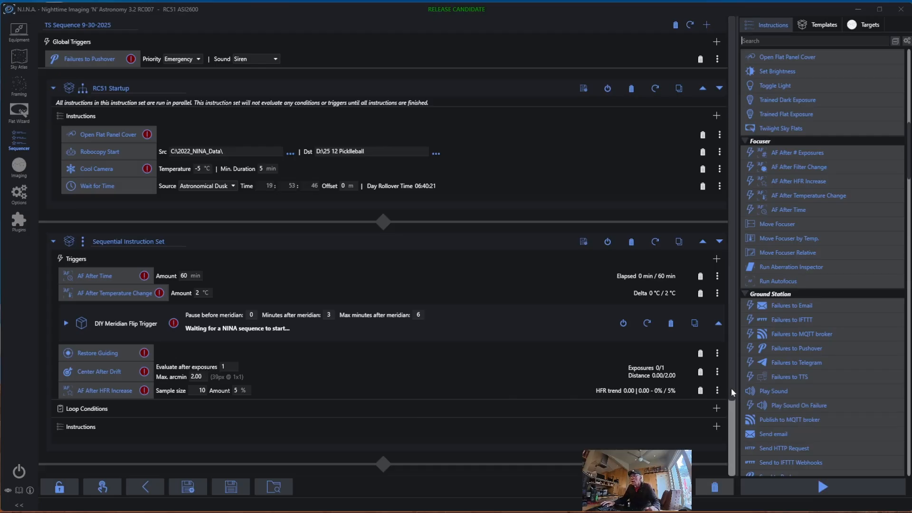
left_click_drag(731, 389, 735, 470)
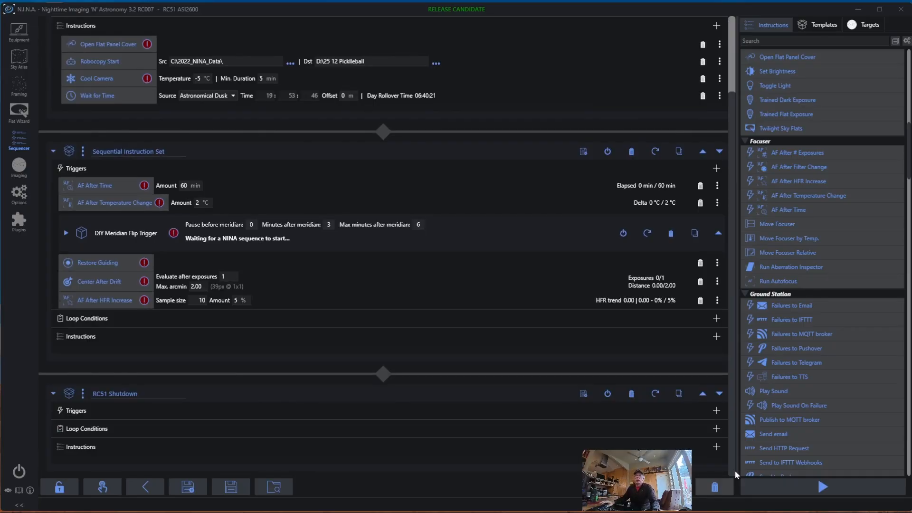
Open the Safety Monitor equipment page to check which safety device is configured.
left_click(18, 223)
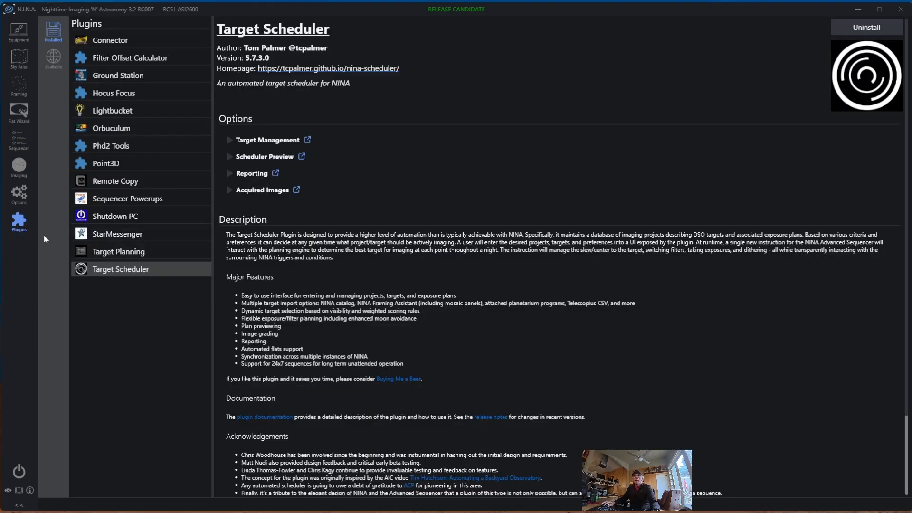
left_click(19, 32)
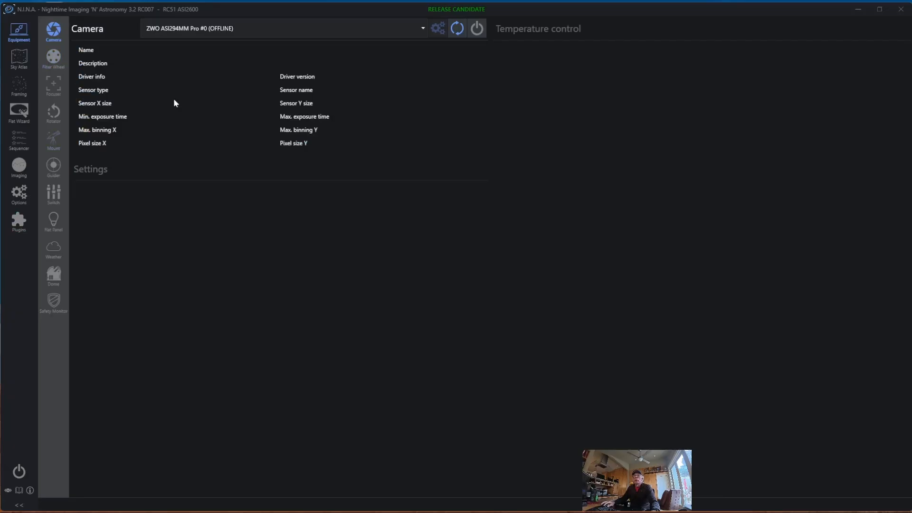
left_click(53, 300)
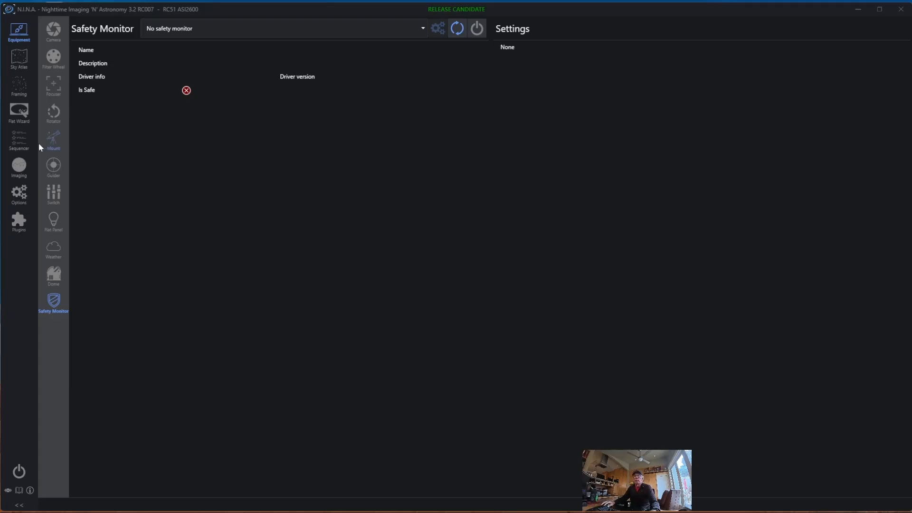
Return to the Sequencer, search the instructions for "When" and add the When Becomes Unsafe trigger to the Sequential Instruction Set.
left_click(24, 139)
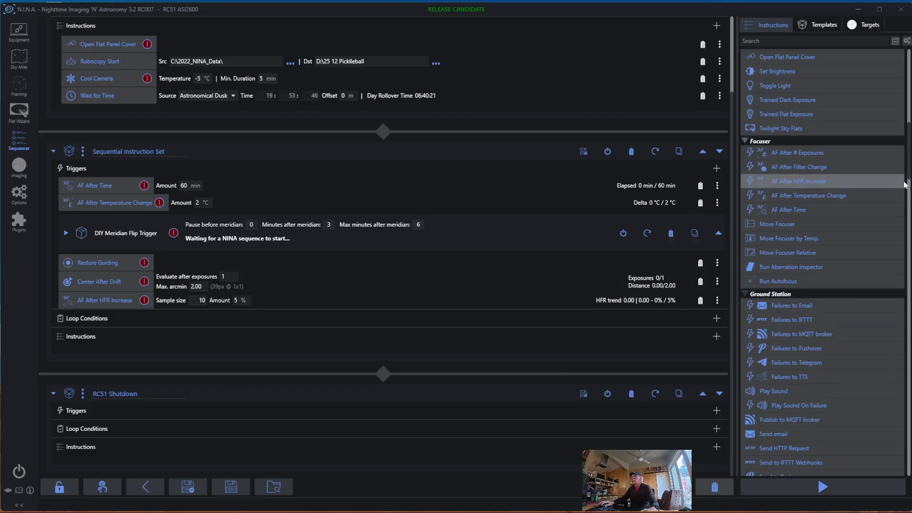
left_click_drag(908, 173, 901, 430)
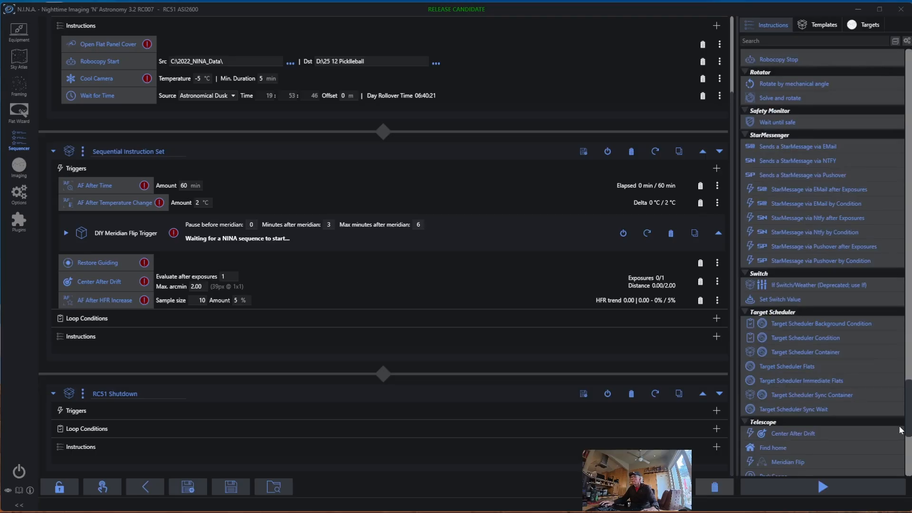
scroll(901, 431, "up", 3)
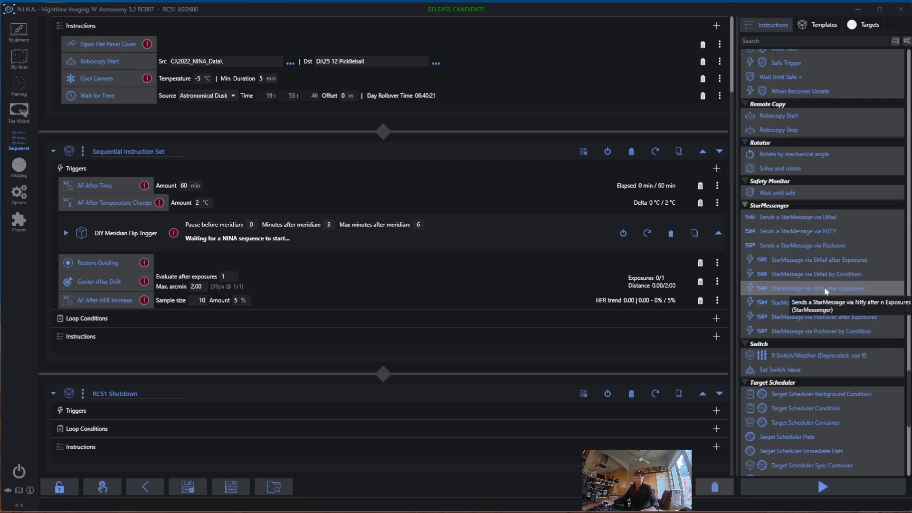
scroll(827, 291, "up", 3)
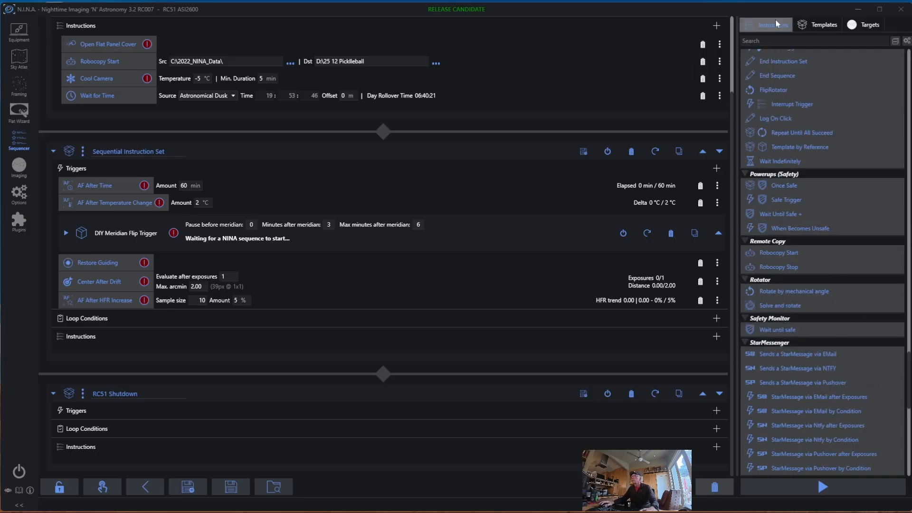
left_click(770, 41)
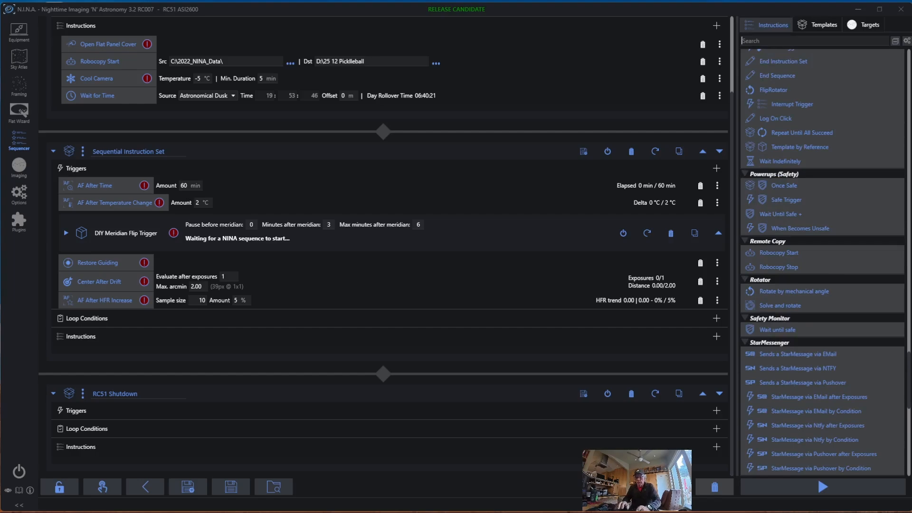
type("When")
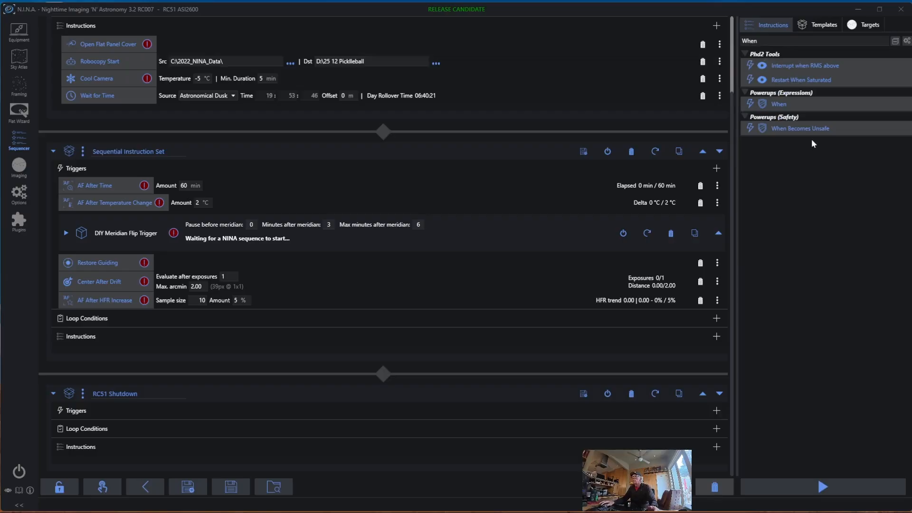
mouse_move(816, 136)
left_mouse_down()
mouse_move(557, 257)
mouse_move(511, 306)
left_mouse_up()
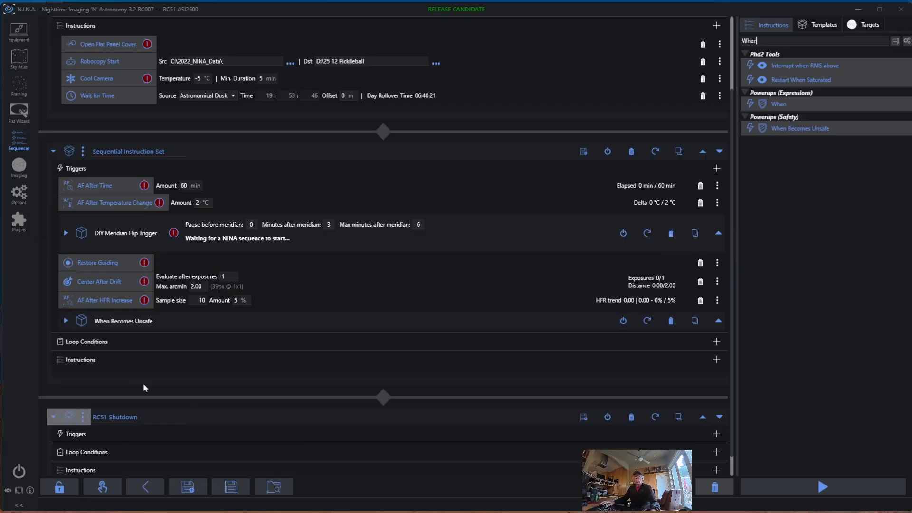
Expand the When Becomes Unsafe trigger and add a Stop Guiding instruction inside it.
left_click(65, 322)
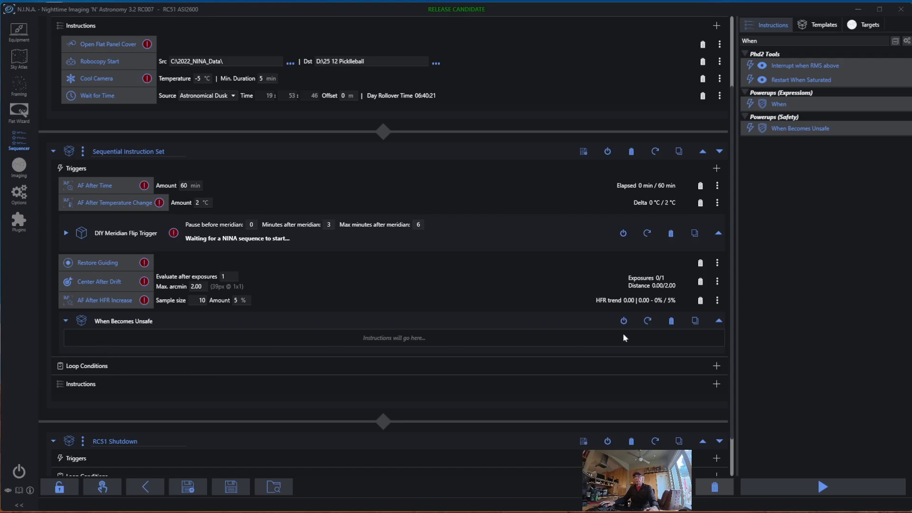
left_click_drag(760, 41, 738, 41)
type("S")
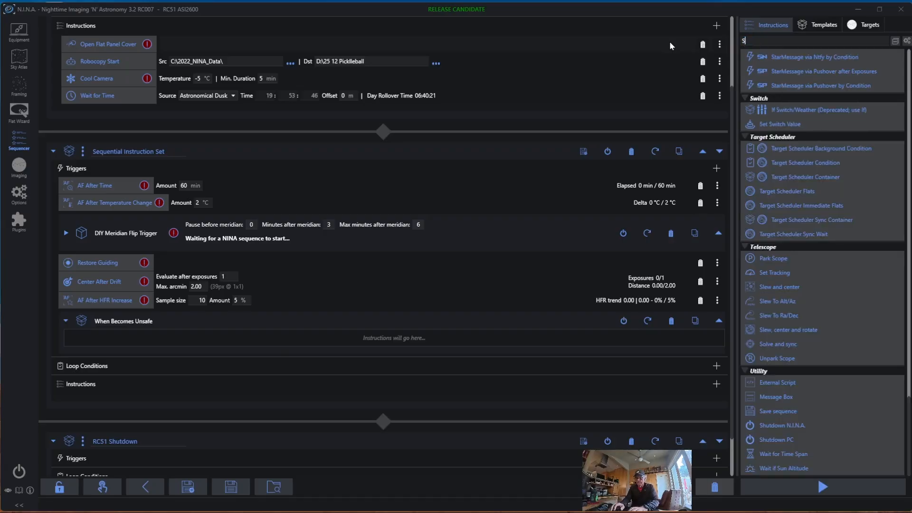
type("top G")
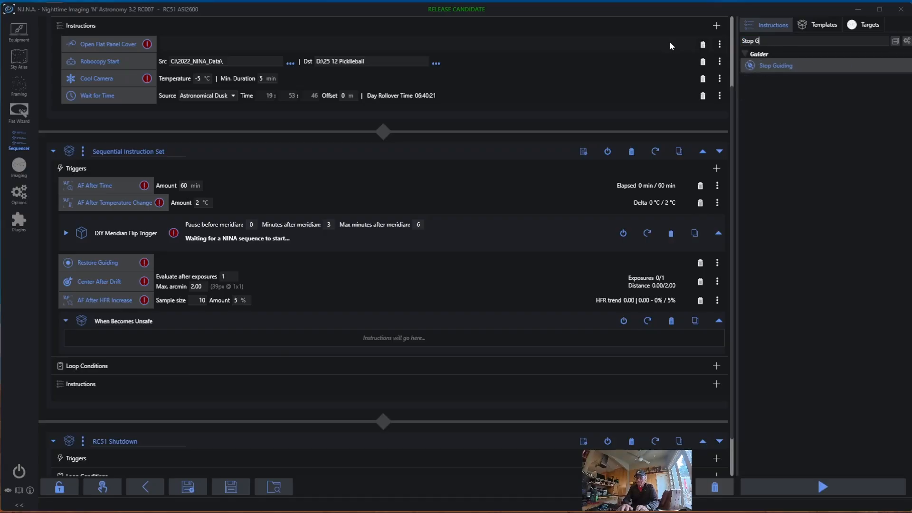
type("uiding")
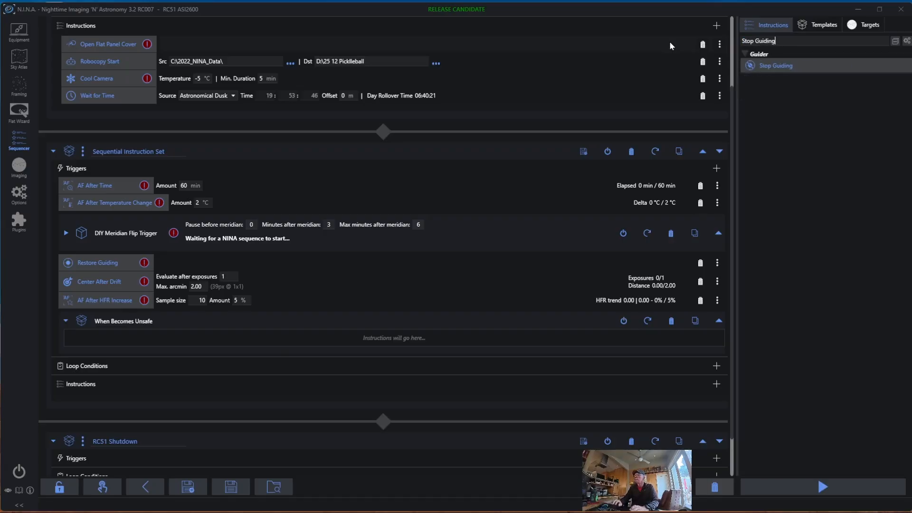
left_click_drag(776, 66, 426, 346)
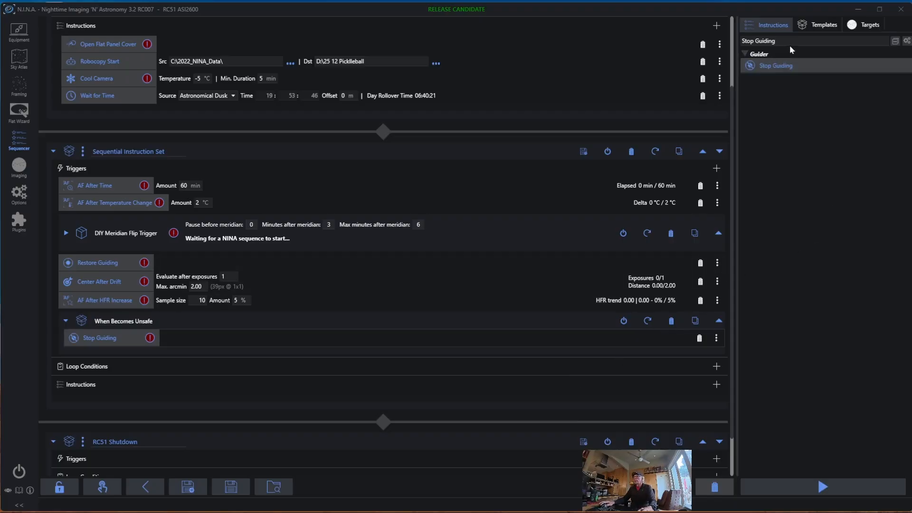
Add a Set Tracking instruction below Stop Guiding in When Becomes Unsafe and set its tracking rate to Stopped.
left_click_drag(791, 40, 742, 56)
type("S")
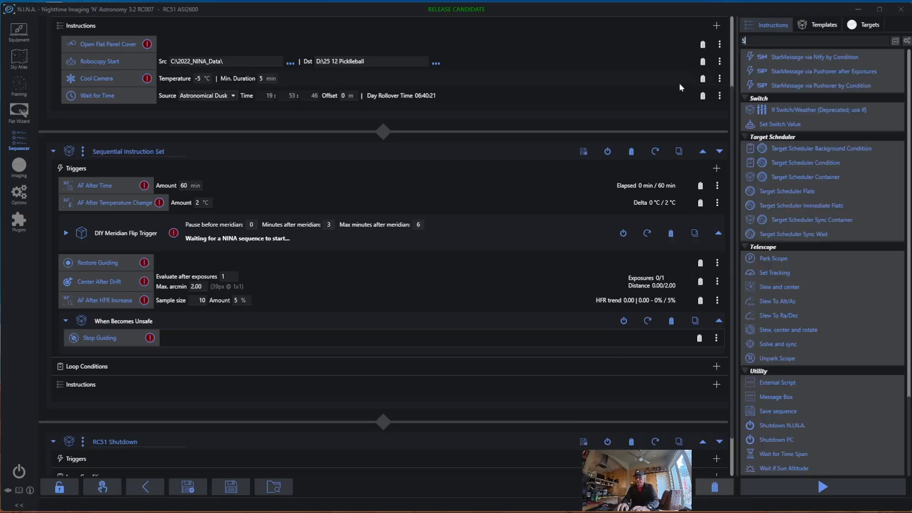
type("et Trac")
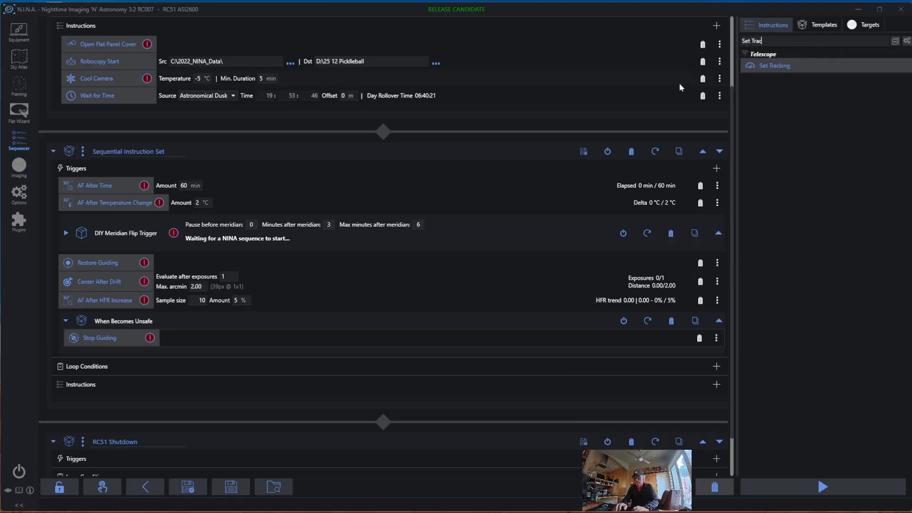
type("king")
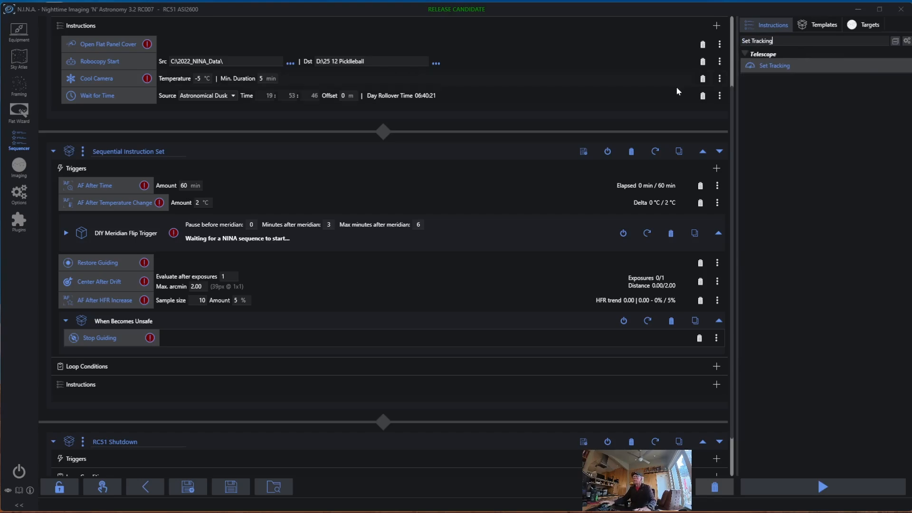
mouse_move(771, 67)
left_mouse_down()
mouse_move(414, 316)
mouse_move(317, 345)
left_mouse_up()
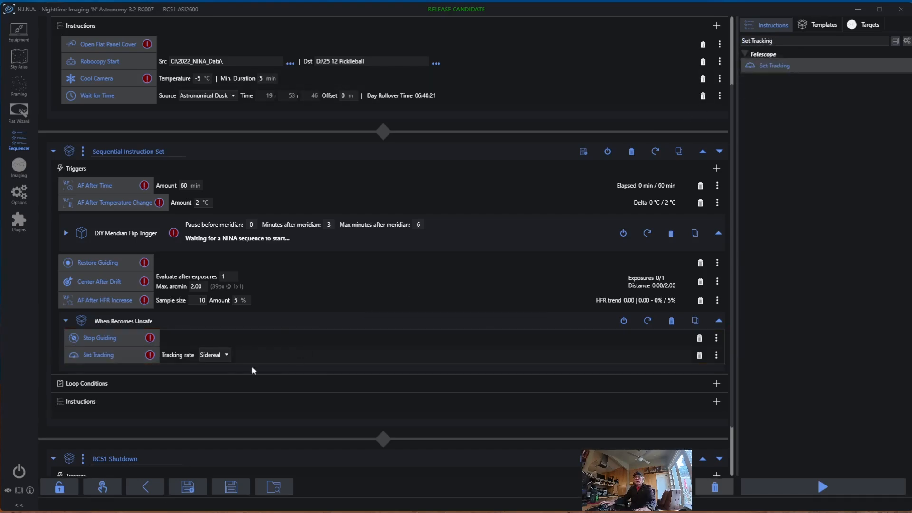
left_click(227, 356)
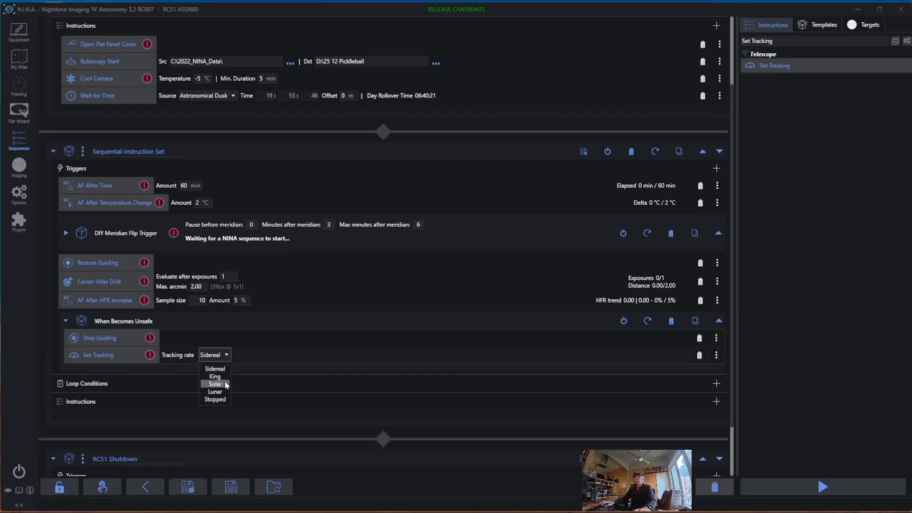
left_click(224, 399)
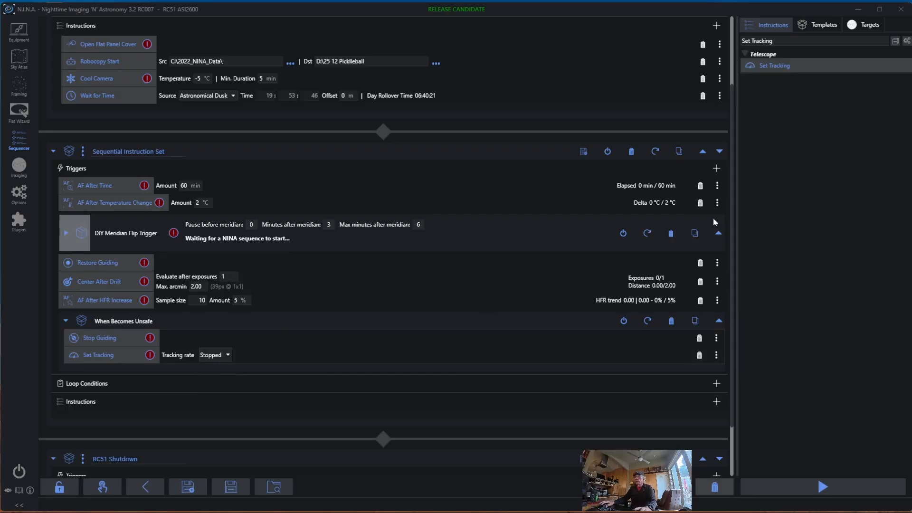
Clear the instruction search and add Find home as the last instruction in the When Becomes Unsafe trigger.
key("ctrl+a")
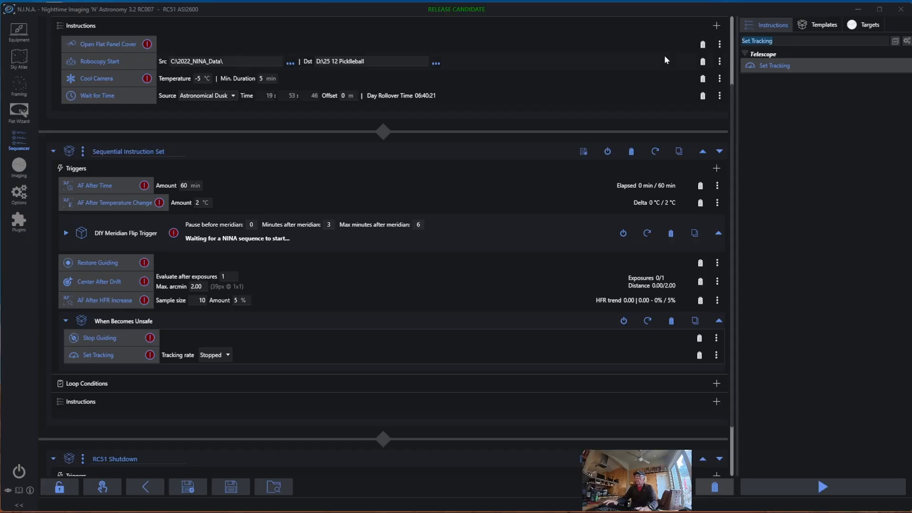
key("BackSpace")
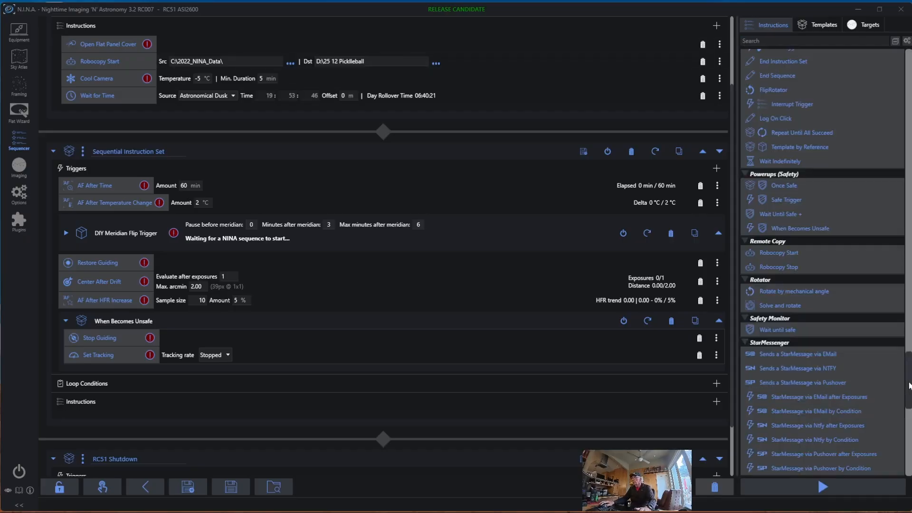
left_click_drag(909, 385, 909, 446)
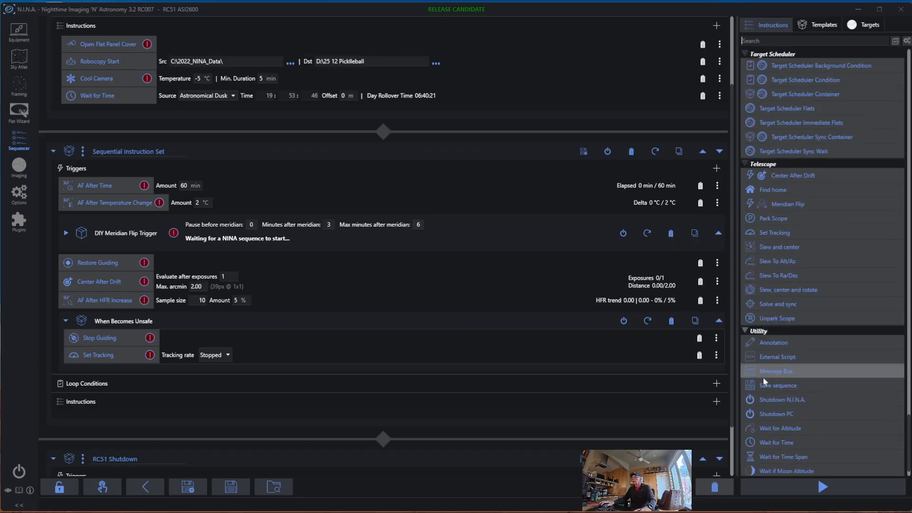
left_click_drag(761, 196, 317, 366)
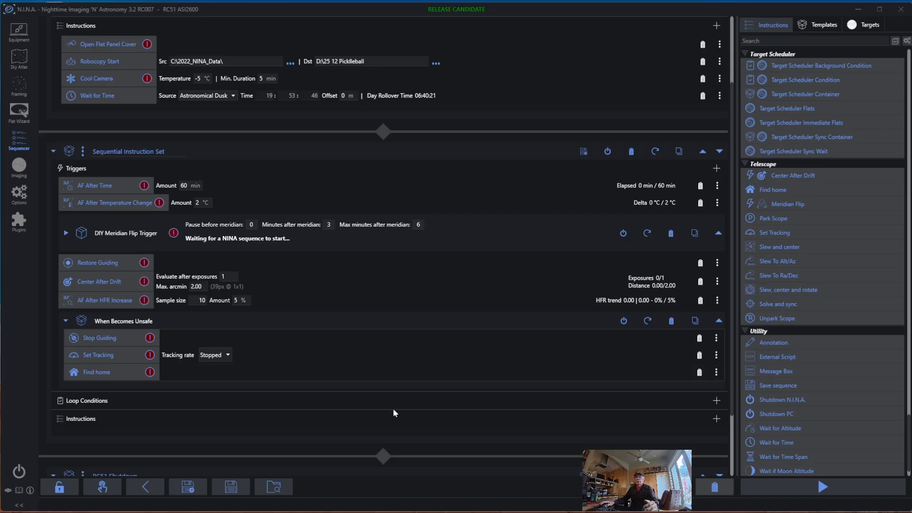
Search the instructions for "Loop" and add Loop while safe to the Sequential Instruction Set's loop conditions.
scroll(383, 400, "down", 3)
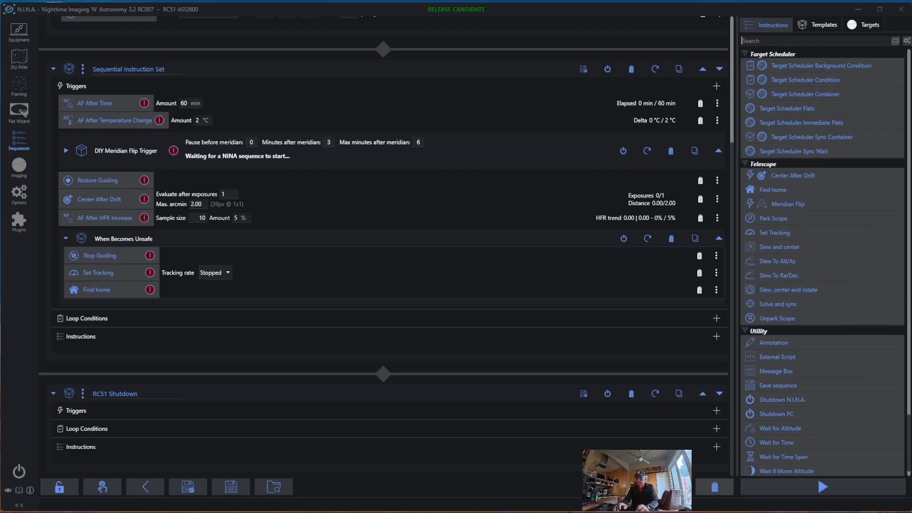
type("Loop")
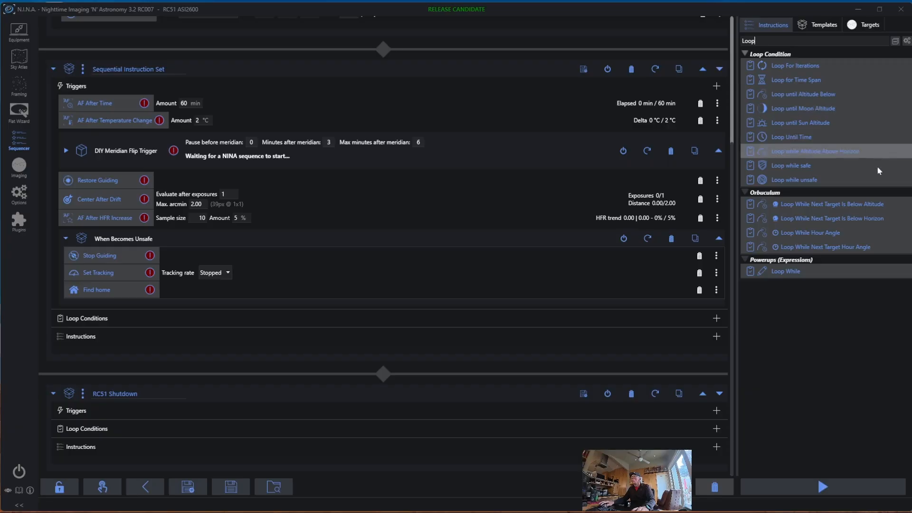
left_click_drag(804, 172, 715, 325)
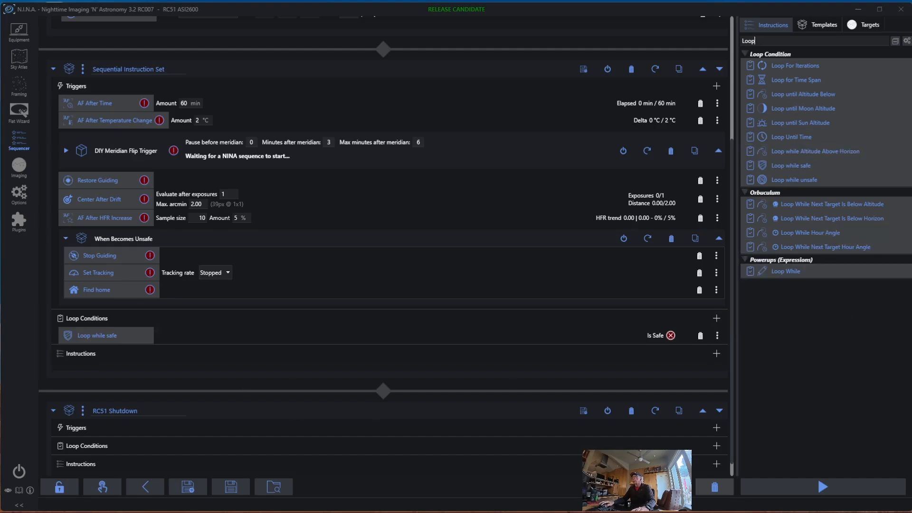
Clear the instruction search and add the Target Scheduler Condition to the Sequential Instruction Set's loop conditions.
left_click_drag(773, 41, 592, 41)
key("BackSpace")
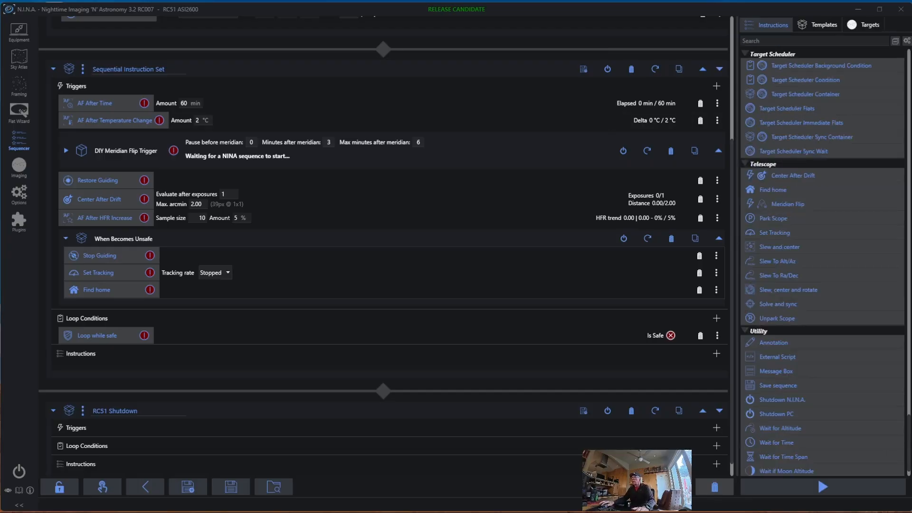
scroll(744, 393, "up", 6)
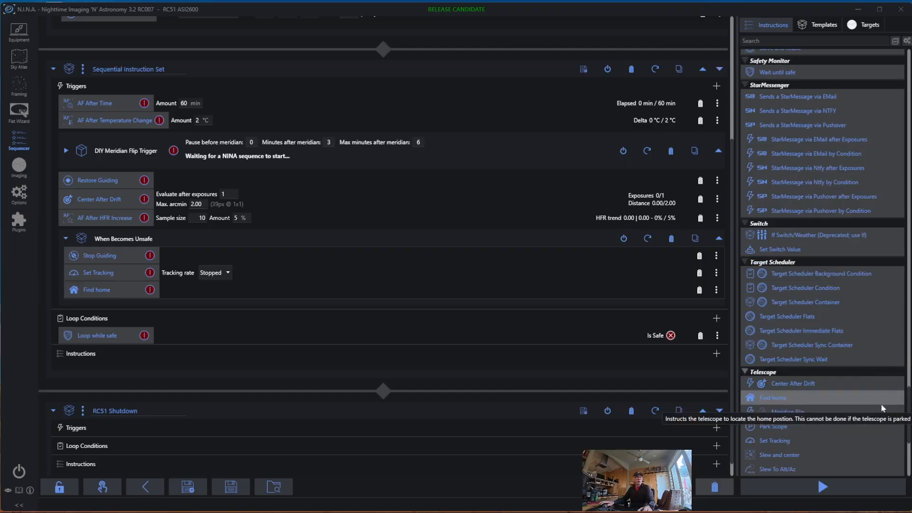
mouse_move(807, 288)
left_mouse_down()
mouse_move(456, 350)
mouse_move(468, 343)
left_mouse_up()
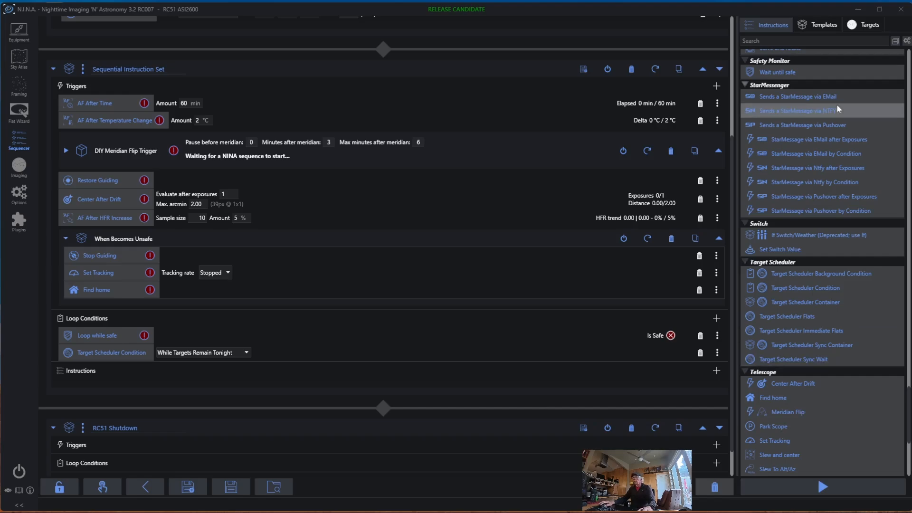
Search the instructions for "Set Tracking" and add it to the Sequential Instruction Set's instructions with the Sidereal rate.
scroll(823, 418, "down", 2)
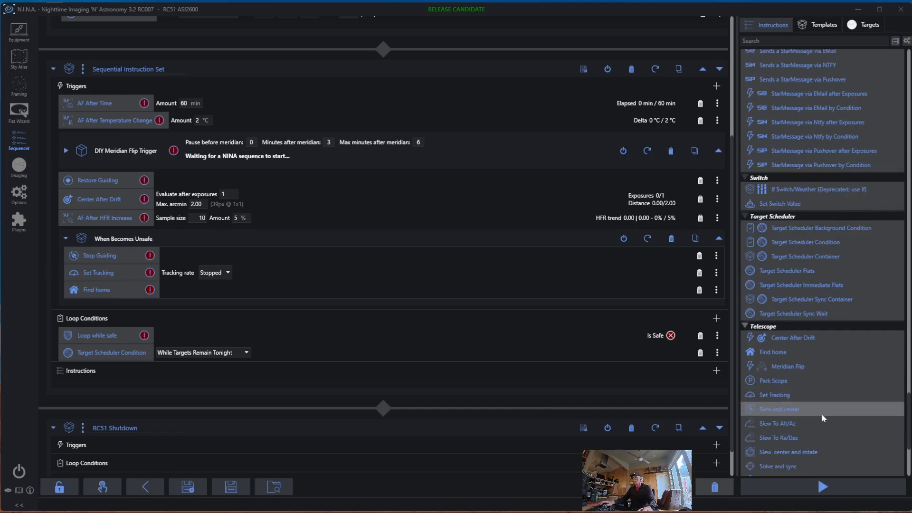
scroll(823, 416, "up", 20)
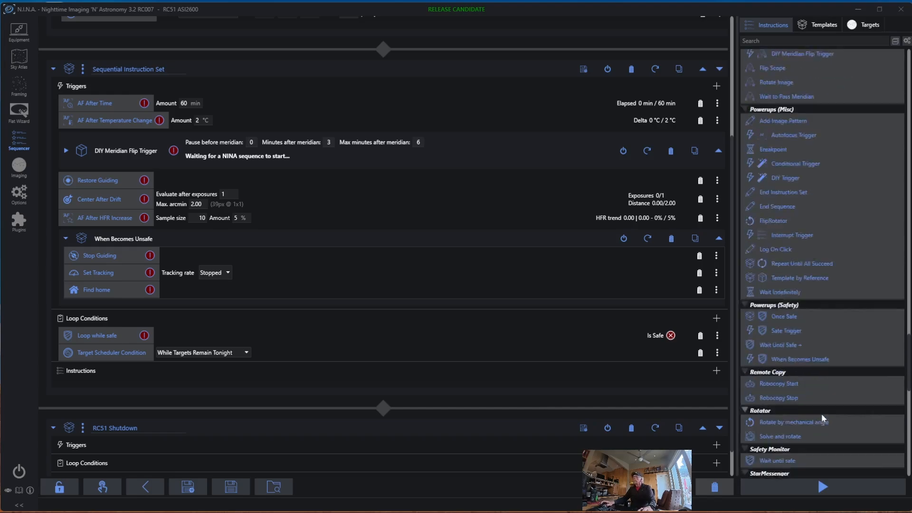
scroll(824, 411, "up", 20)
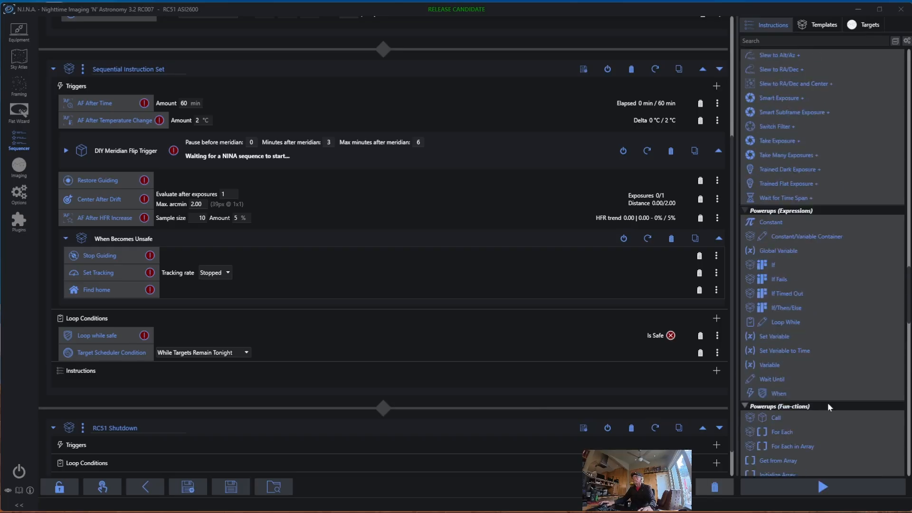
scroll(827, 403, "up", 20)
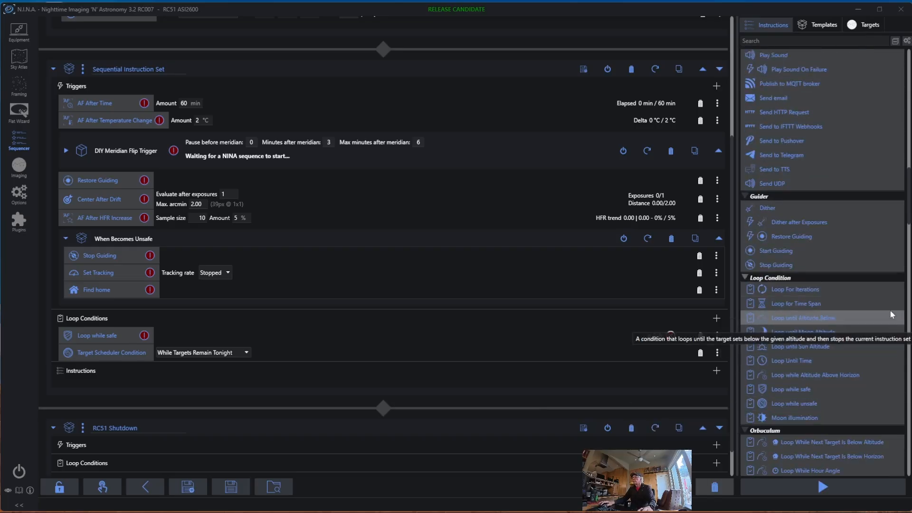
left_click(766, 41)
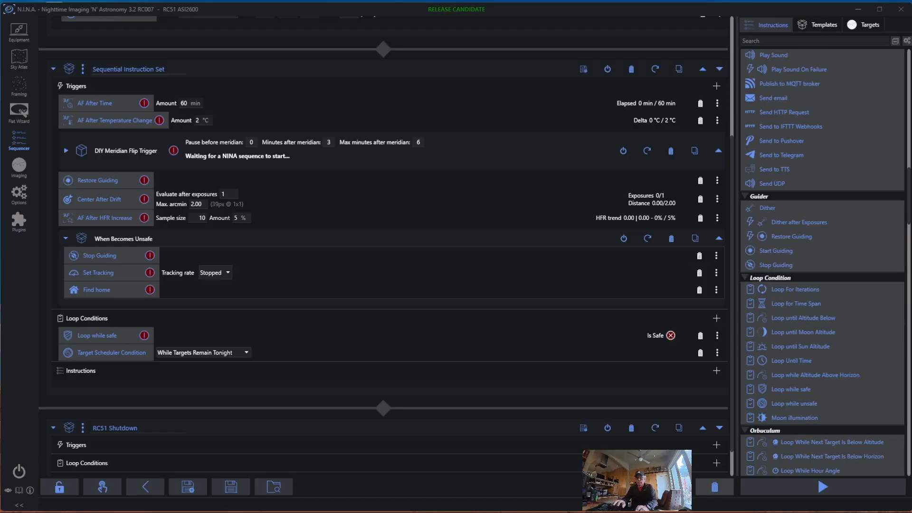
type("Set Trac")
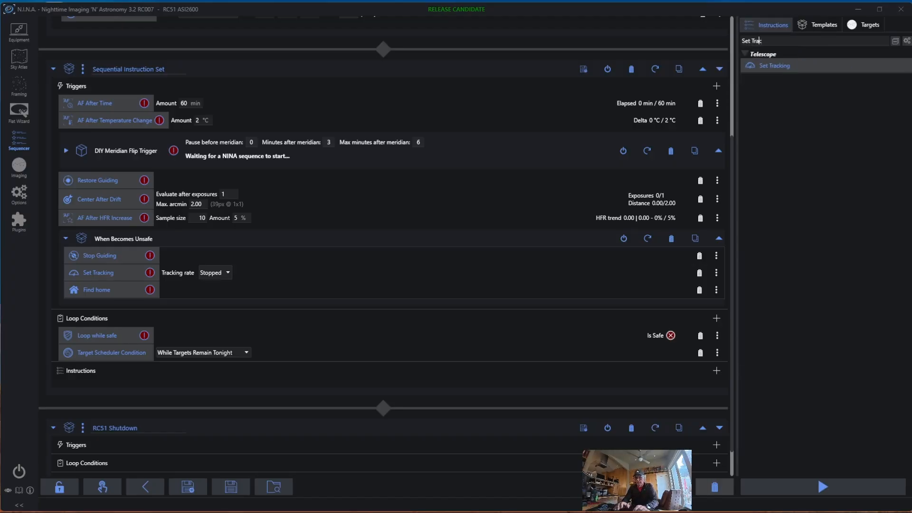
type("king")
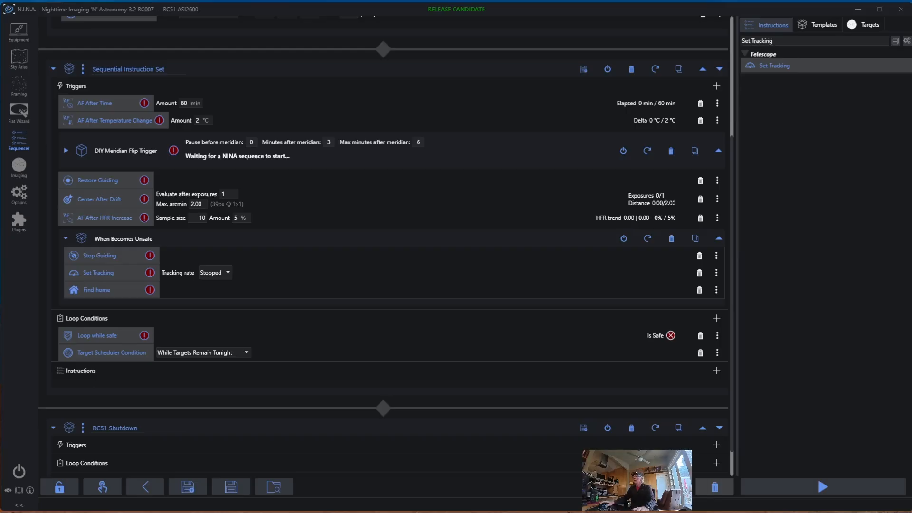
left_click_drag(783, 72, 361, 392)
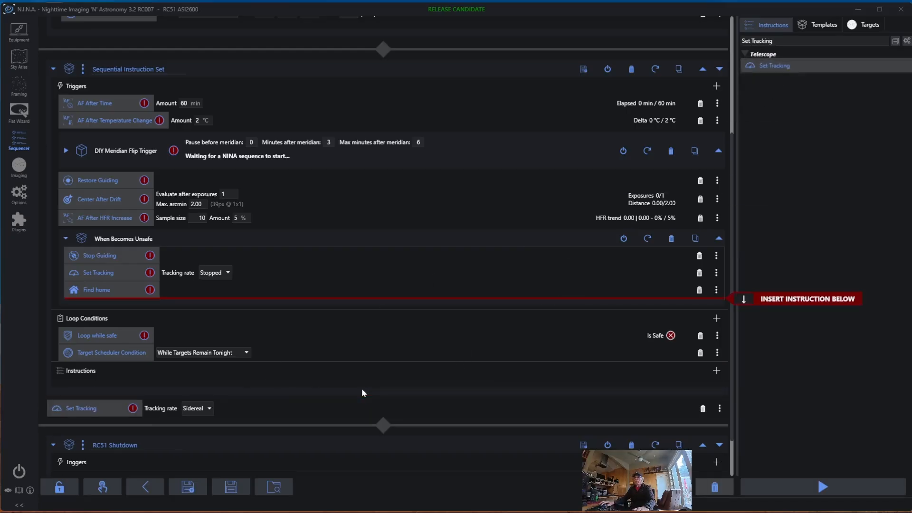
left_click_drag(116, 410, 373, 381)
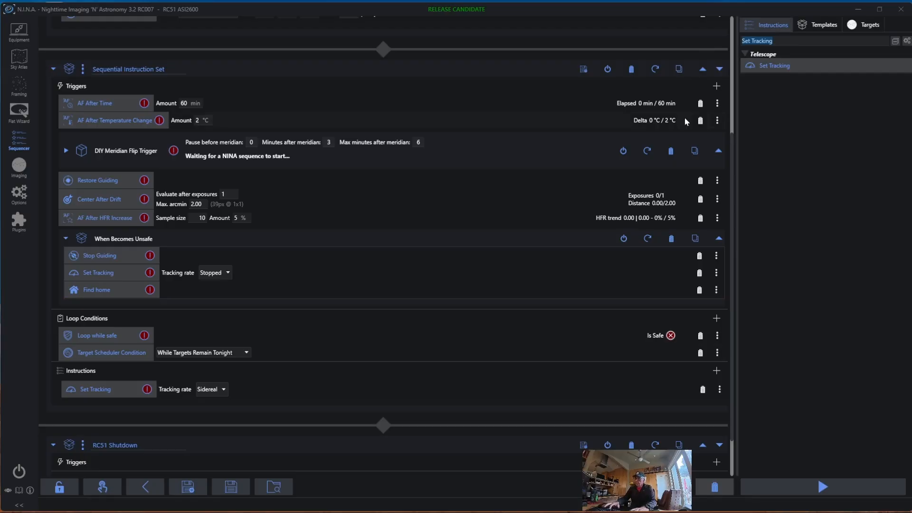
Clear the instruction search and add Start Guiding and Run Autofocus below Set Tracking in the Sequential Instruction Set.
key("BackSpace")
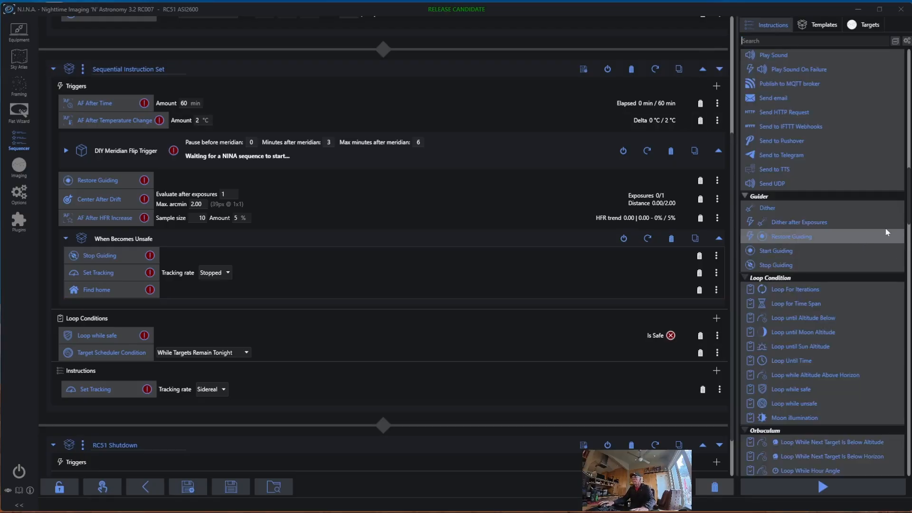
scroll(908, 208, "up", 7)
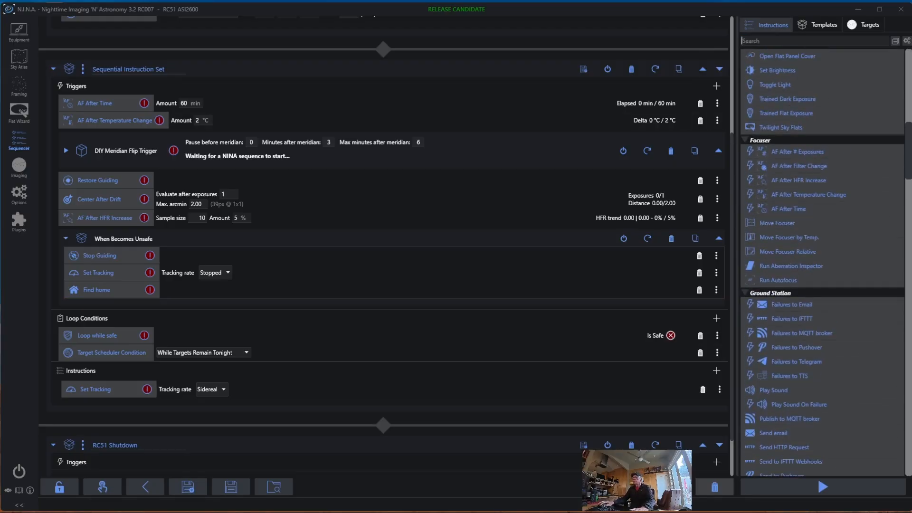
scroll(908, 209, "down", 5)
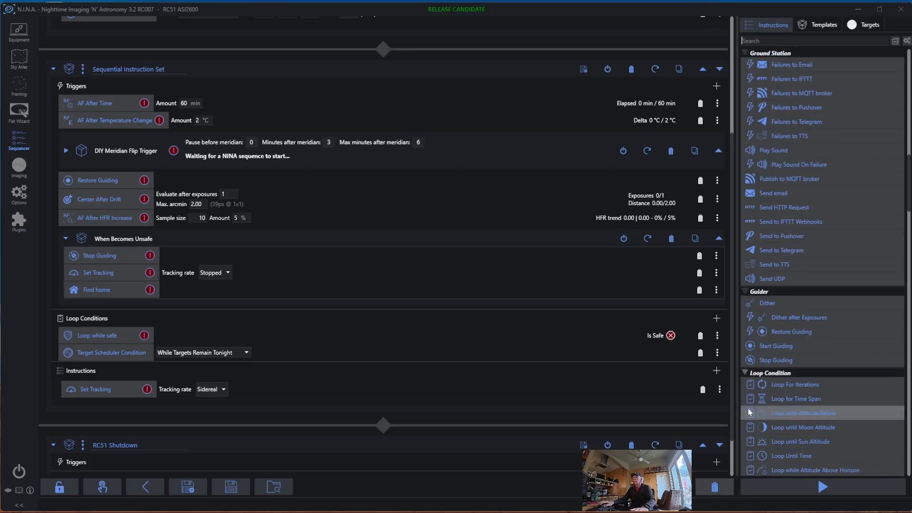
left_click_drag(778, 347, 706, 401)
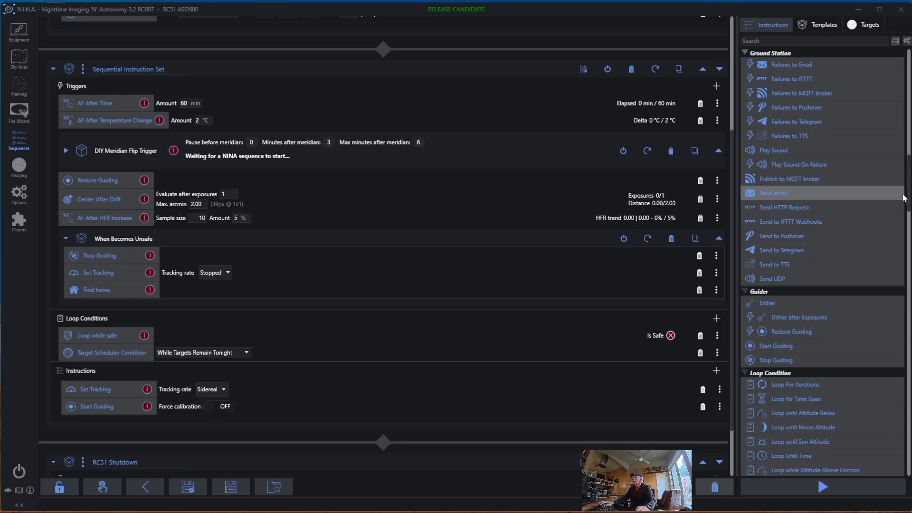
scroll(908, 196, "up", 8)
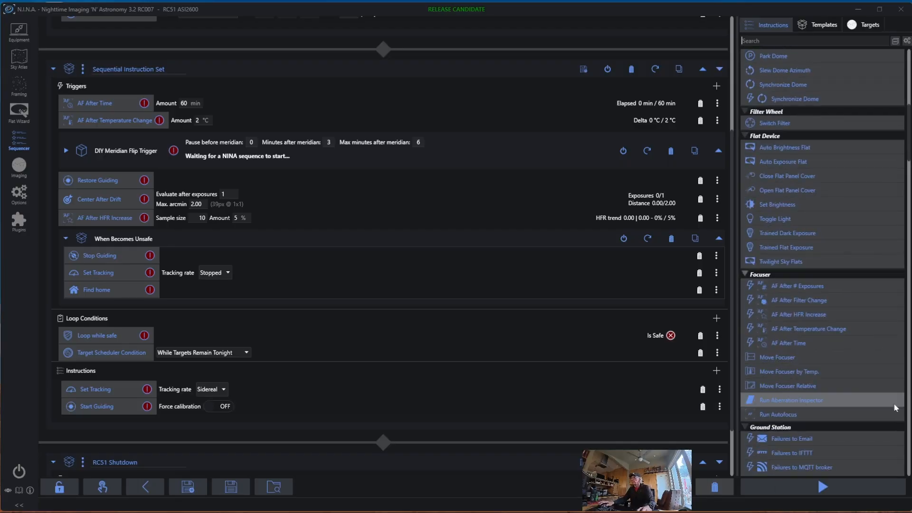
left_click_drag(810, 414, 665, 419)
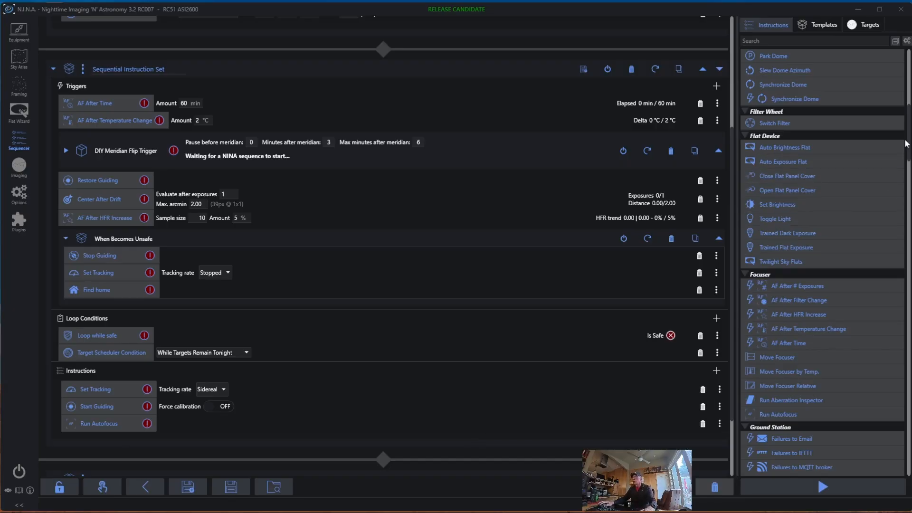
Add a Target Scheduler Container below Run Autofocus as the last instruction of the Sequential Instruction Set.
scroll(875, 195, "down", 10)
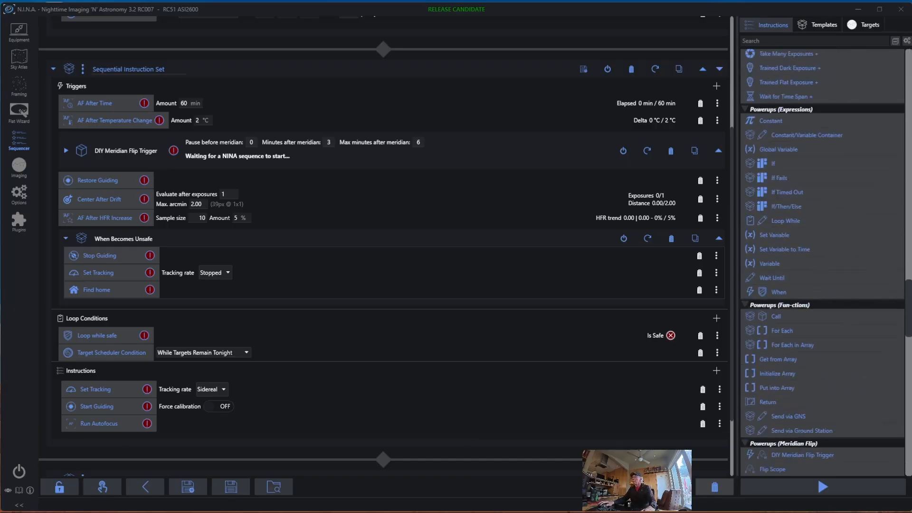
scroll(822, 262, "down", 10)
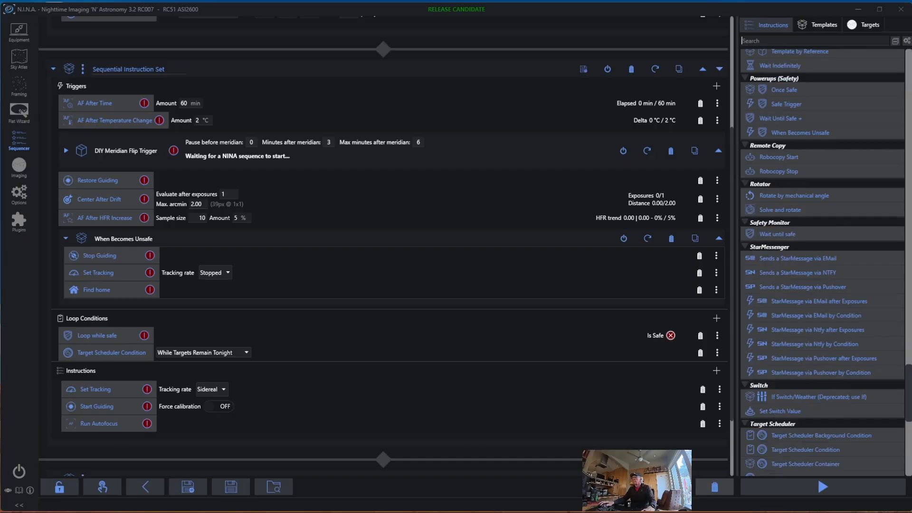
scroll(822, 262, "down", 5)
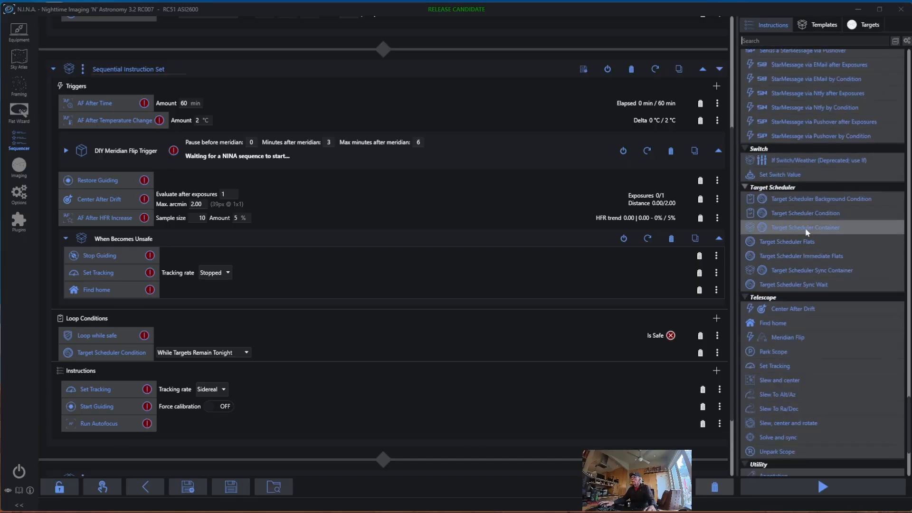
mouse_move(805, 230)
left_mouse_down()
mouse_move(698, 311)
mouse_move(741, 439)
mouse_move(700, 435)
left_mouse_up()
scroll(396, 319, "down", 3)
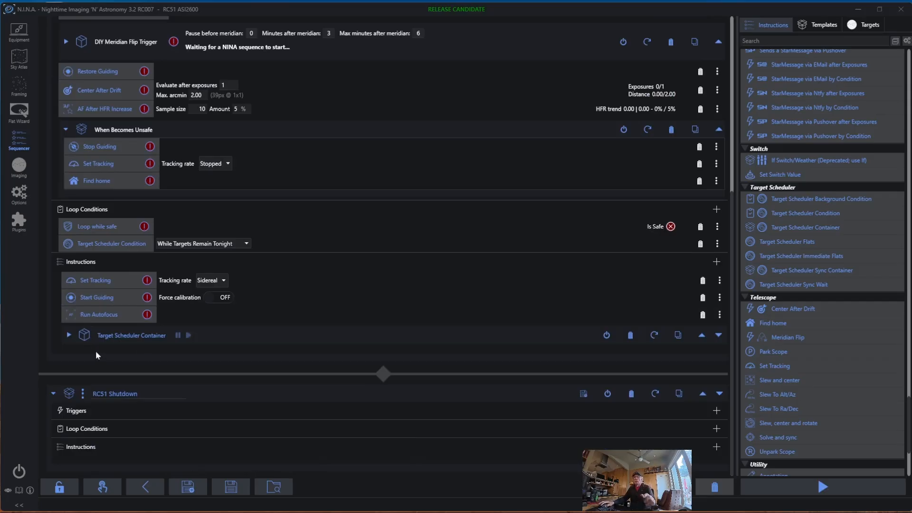
Expand the Target Scheduler Container and examine its target section and its custom event containers.
left_click(69, 336)
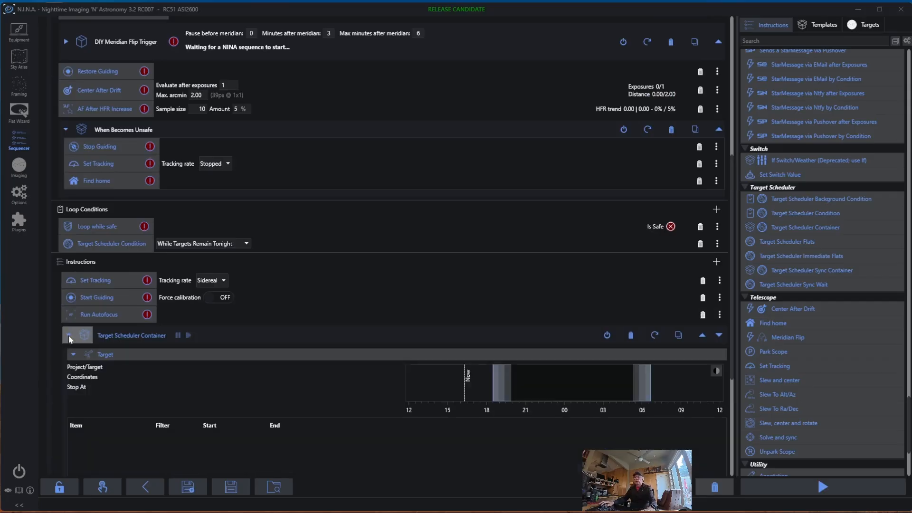
left_click(69, 336)
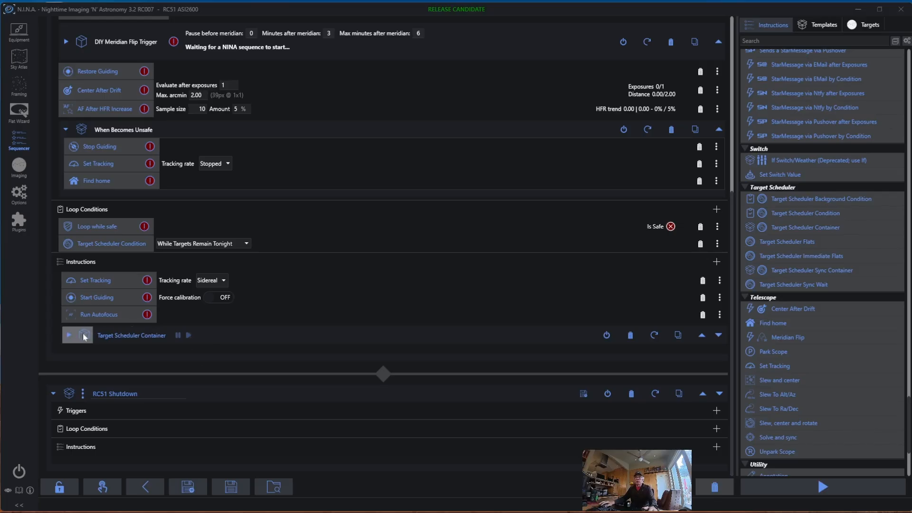
left_click(69, 337)
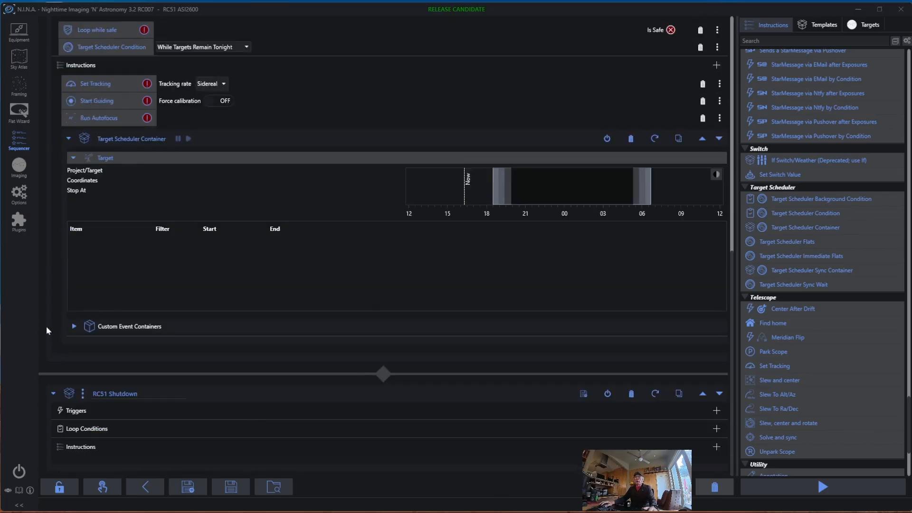
left_click(74, 326)
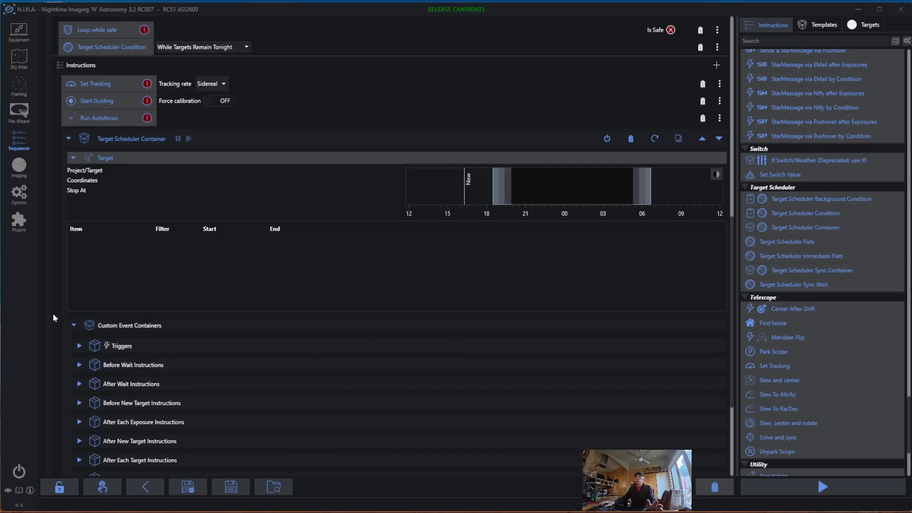
left_click(74, 325)
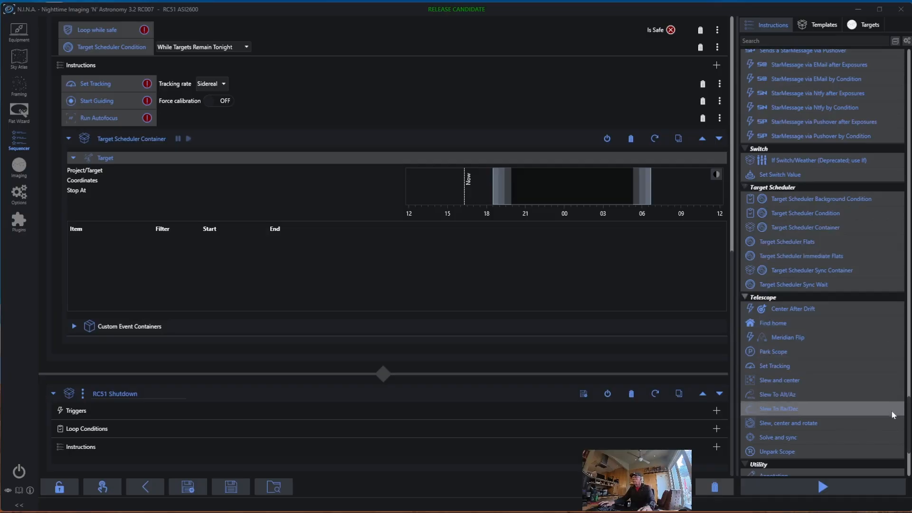
Add Stop Guiding to the RC51 Shutdown instructions, followed by Set Tracking with its tracking rate set to Stopped.
left_click_drag(908, 422, 893, 195)
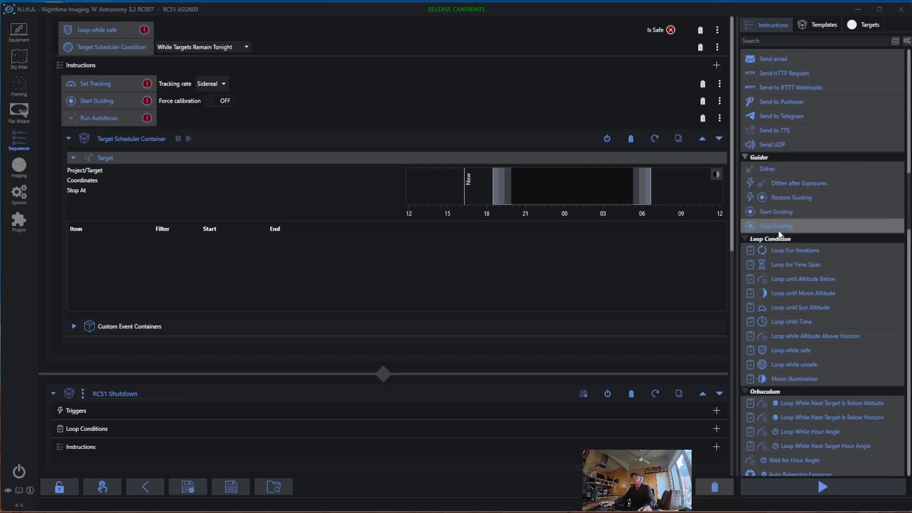
left_click_drag(779, 234, 705, 445)
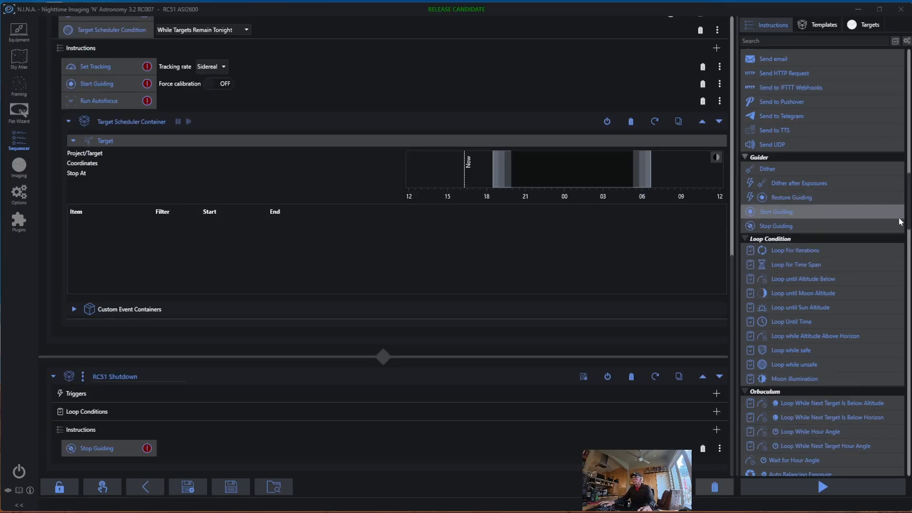
scroll(822, 261, "down", 20)
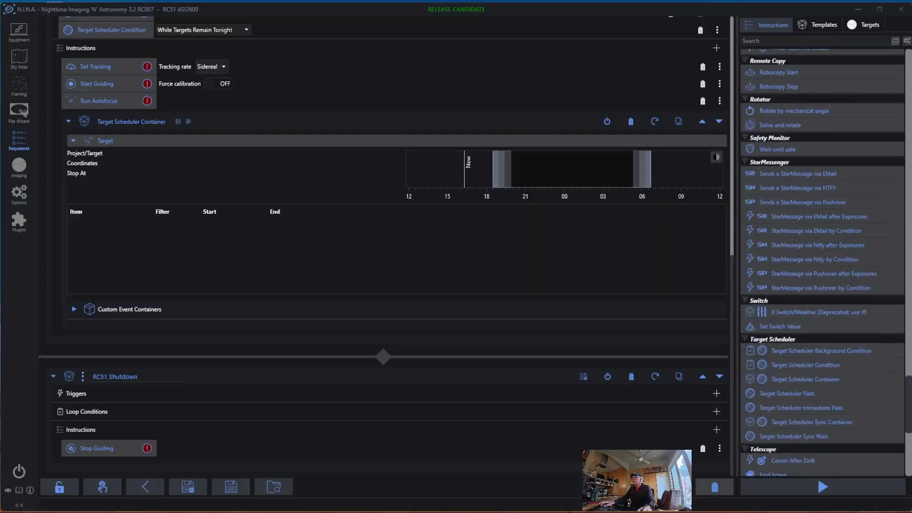
scroll(822, 261, "down", 8)
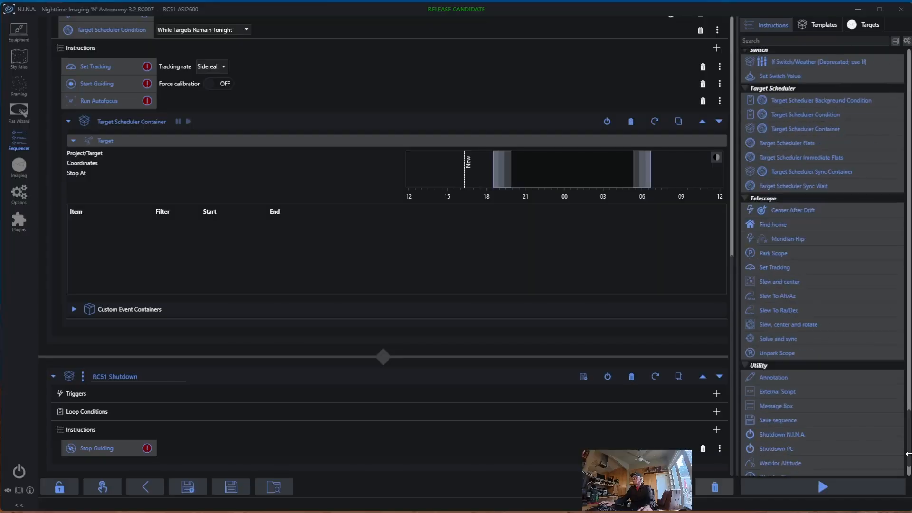
left_click_drag(781, 267, 704, 454)
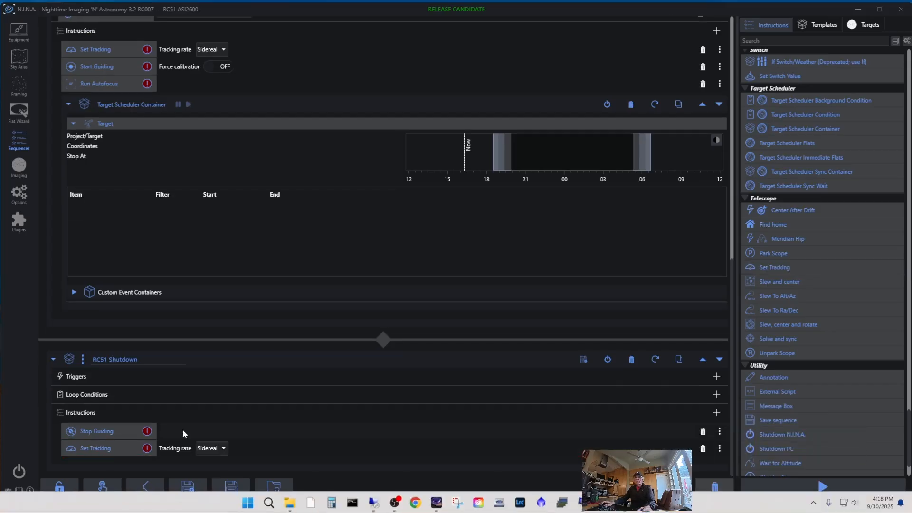
left_click(224, 448)
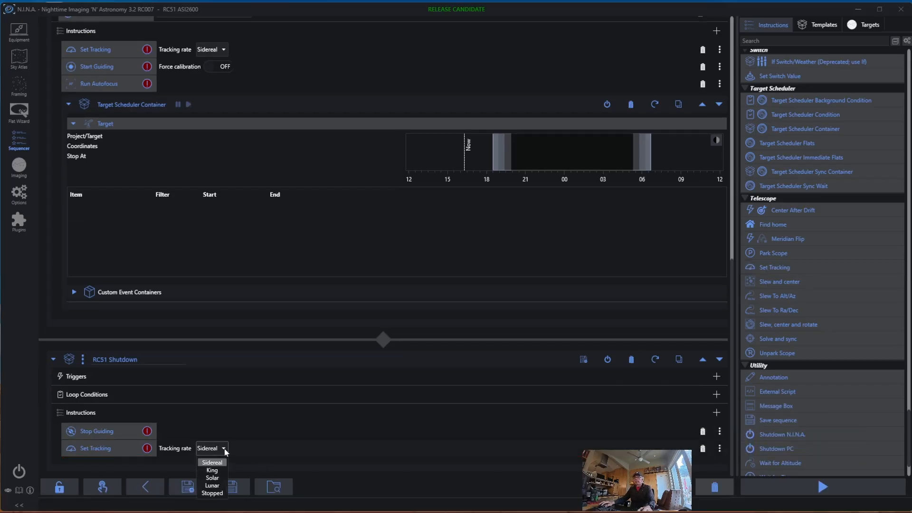
left_click(219, 492)
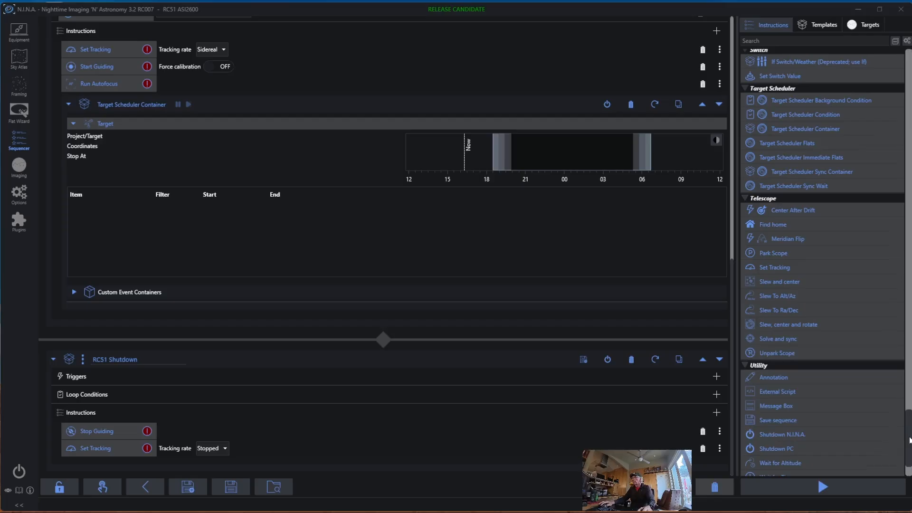
Add Close Flat Panel Cover below Set Tracking in the RC51 Shutdown instructions.
left_click_drag(909, 440, 909, 126)
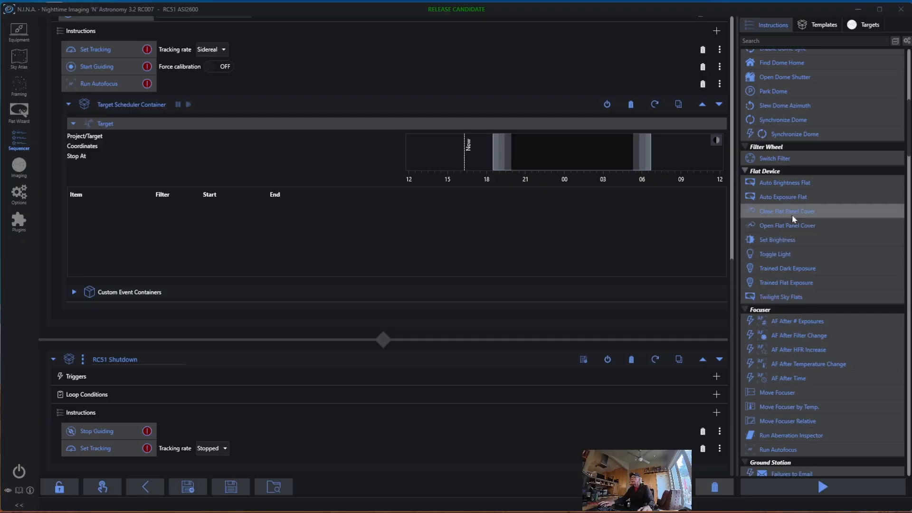
left_click_drag(791, 215, 722, 458)
scroll(383, 423, "down", 1)
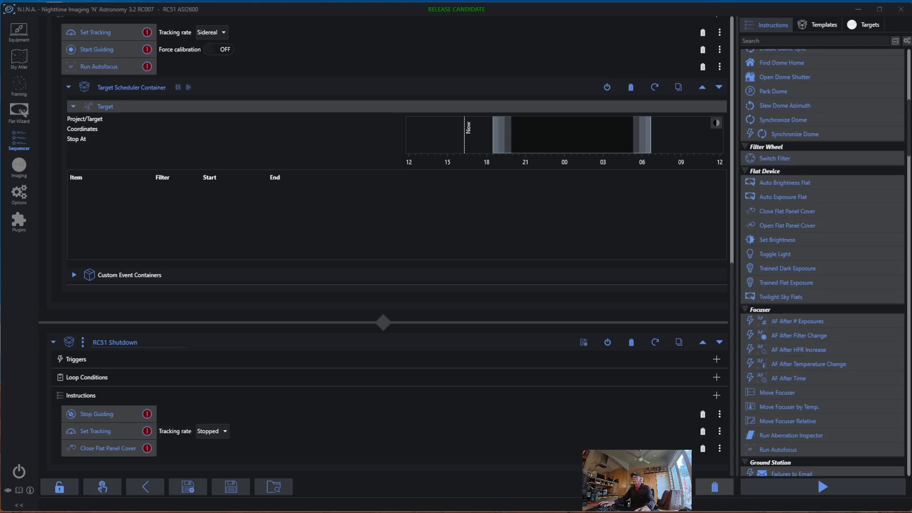
Add Switch Filter below Close Flat Panel Cover in the RC51 Shutdown instructions and set its filter to Lum.
left_click_drag(904, 135, 905, 89)
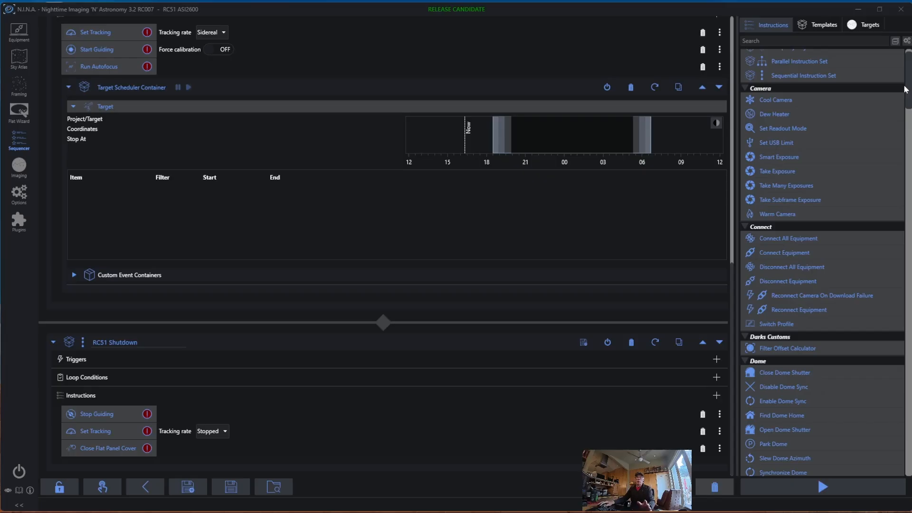
left_click_drag(906, 89, 906, 125)
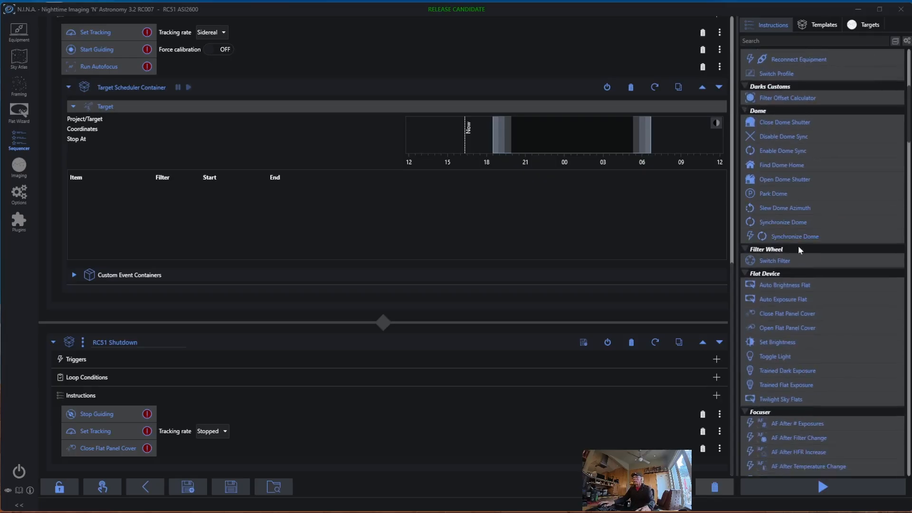
left_click_drag(788, 260, 648, 462)
left_click(205, 448)
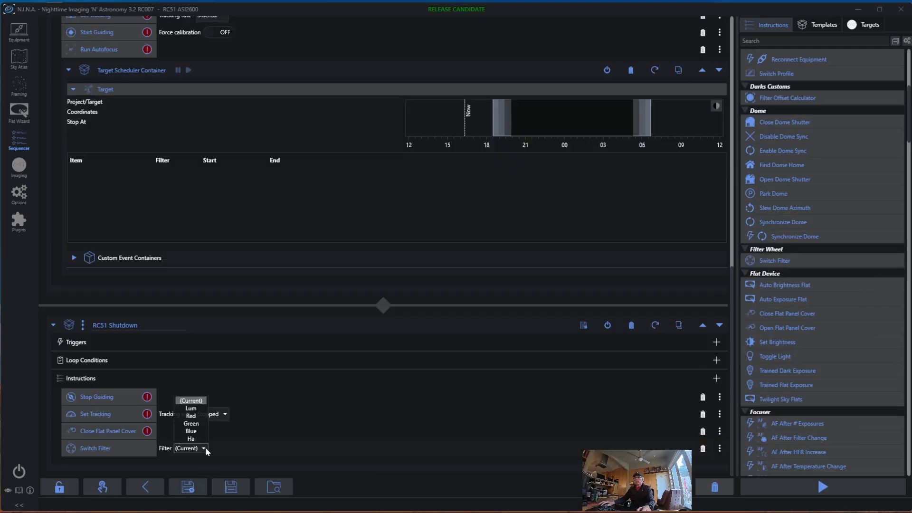
left_click(190, 386)
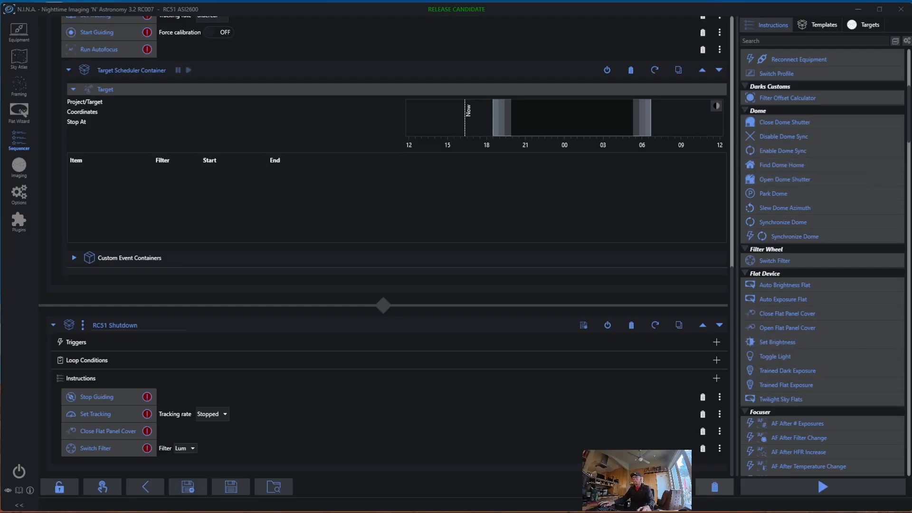
Add the telescope's Find home instruction below Switch Filter in the RC51 Shutdown set.
scroll(822, 261, "down", 12)
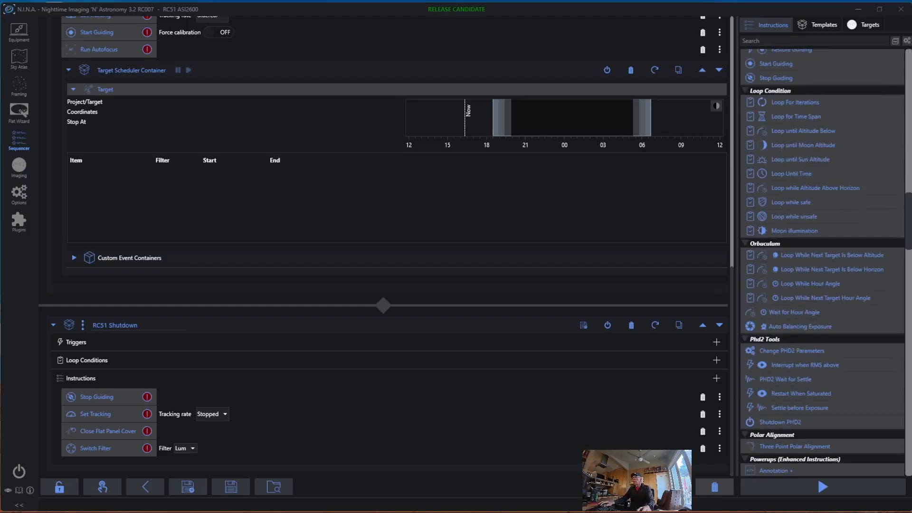
left_click_drag(910, 236, 910, 457)
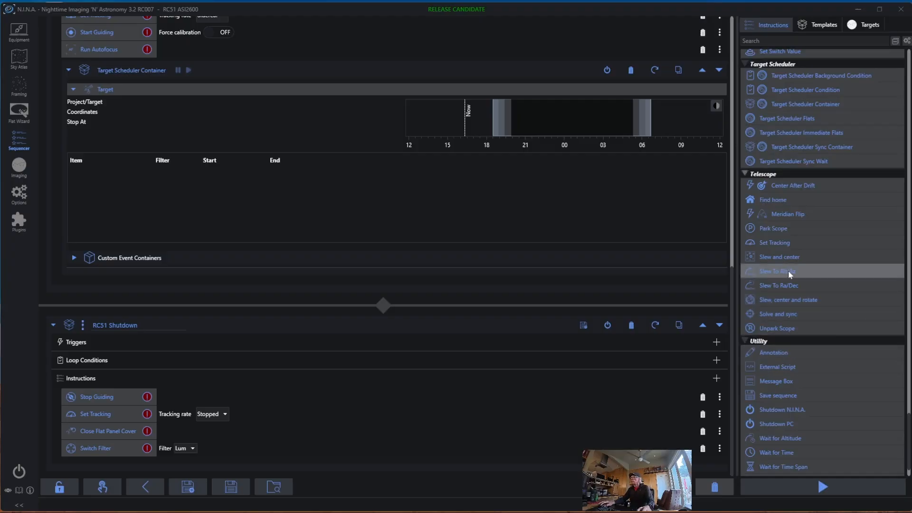
mouse_move(779, 200)
left_mouse_down()
mouse_move(722, 394)
mouse_move(724, 455)
left_mouse_up()
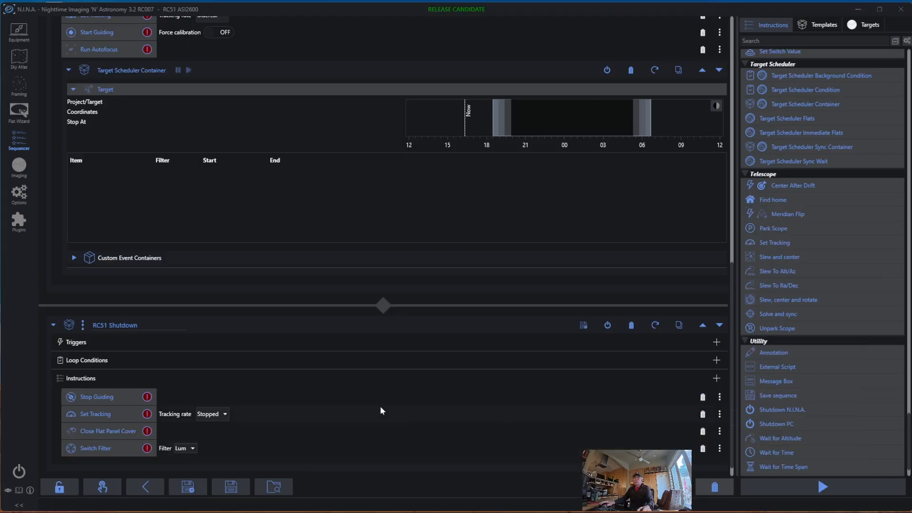
scroll(380, 408, "down", 1)
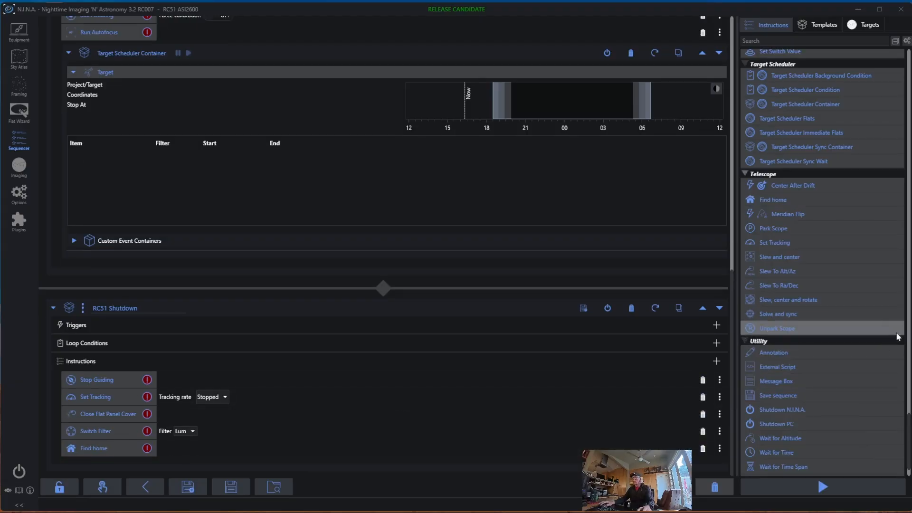
Add Robocopy Stop below Find home in the RC51 Shutdown instructions, followed by Warm Camera.
scroll(908, 422, "up", 10)
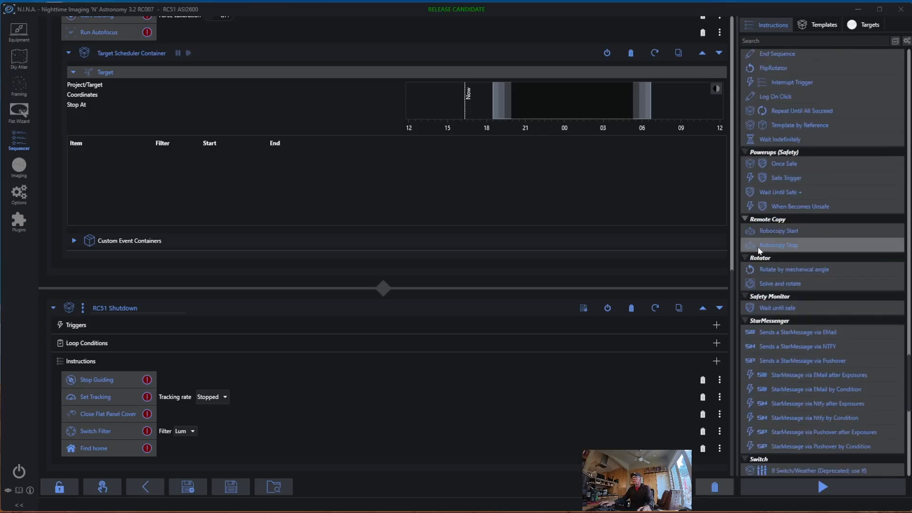
left_click_drag(748, 245, 709, 456)
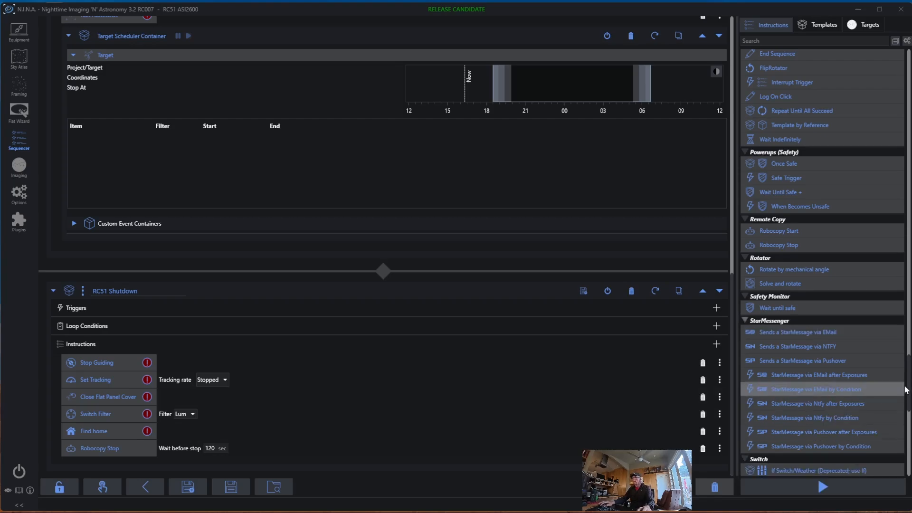
left_click_drag(910, 387, 908, 76)
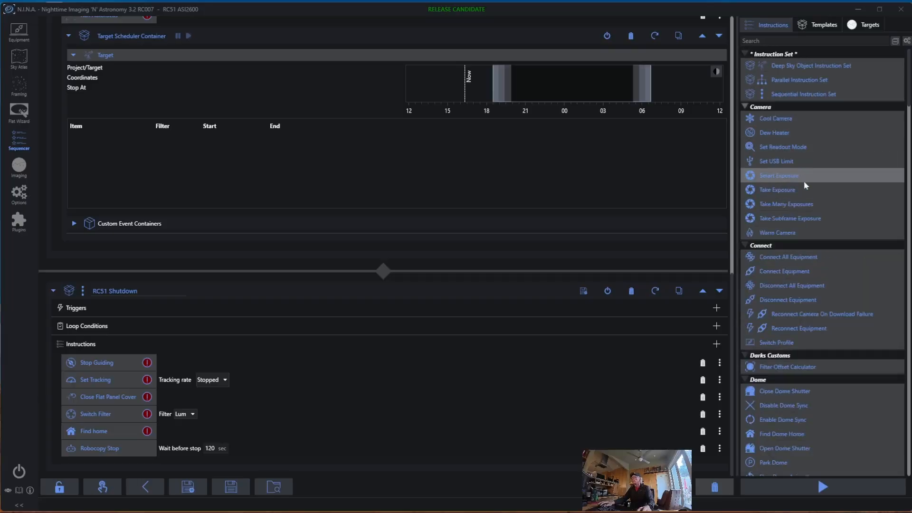
mouse_move(790, 234)
left_mouse_down()
mouse_move(714, 444)
mouse_move(723, 463)
left_mouse_up()
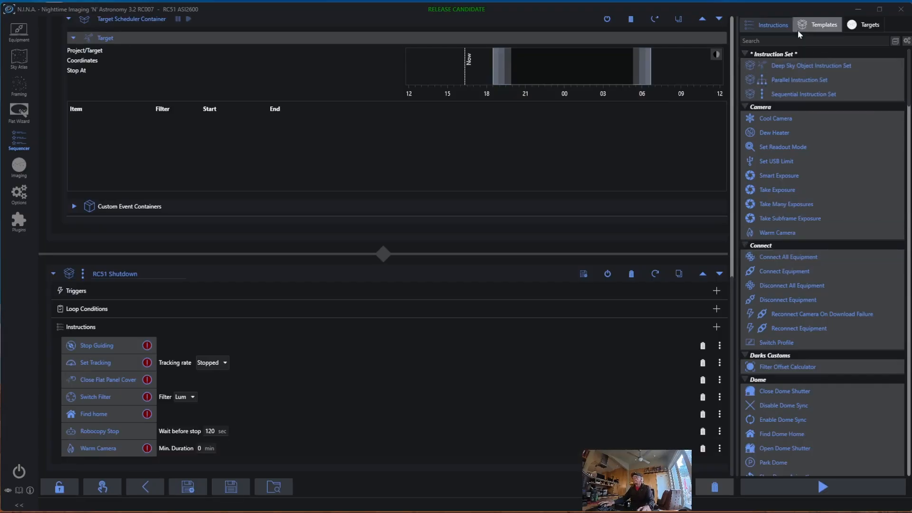
Find the Utility version of External Script and add it below Warm Camera in the RC51 Shutdown instructions.
left_click(760, 40)
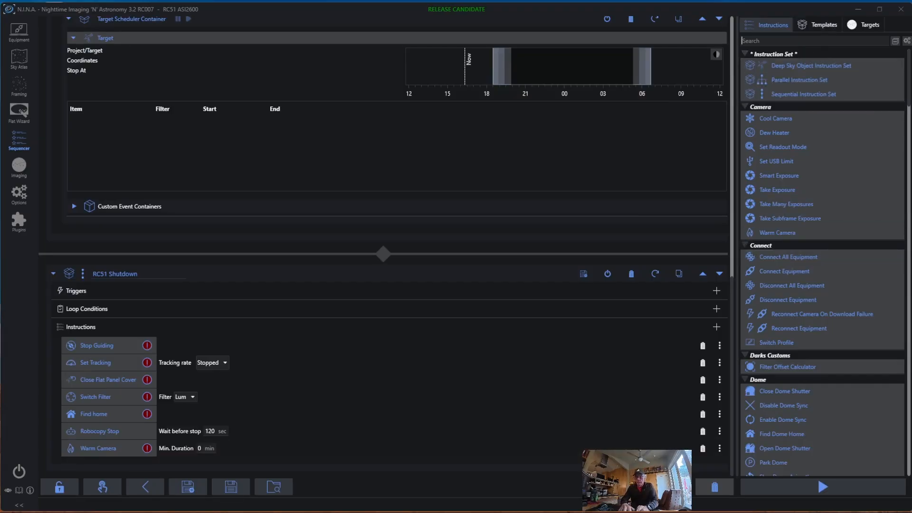
type("External")
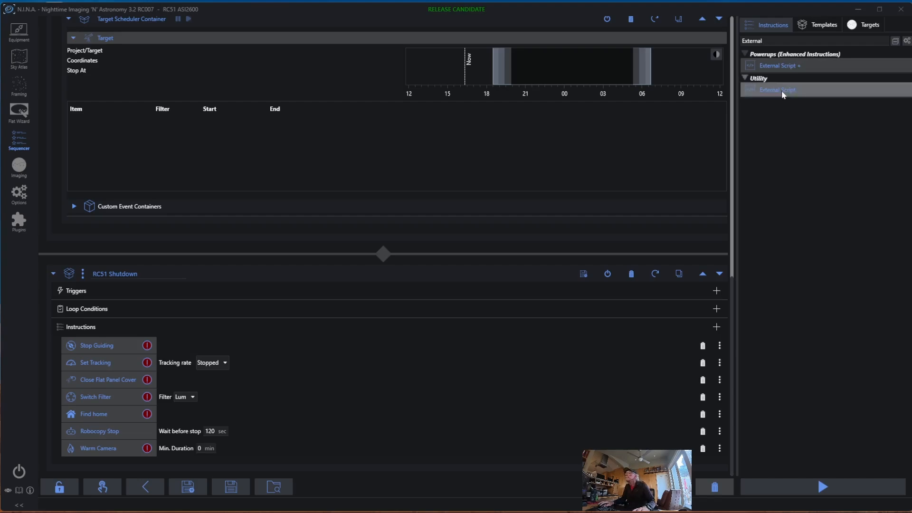
left_click_drag(782, 90, 566, 465)
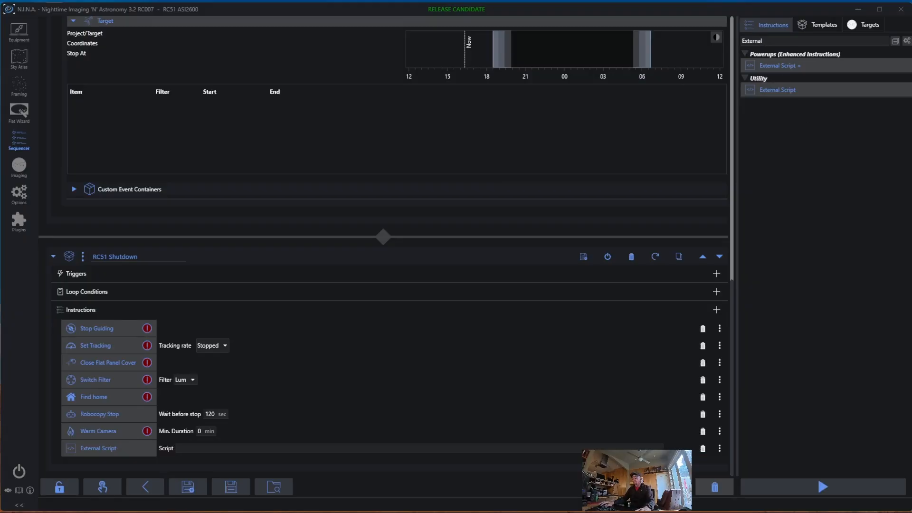
Add the Utility Wait for Time Span instruction below External Script and set its delay to 60 s.
key("ctrl+a")
type("Wa")
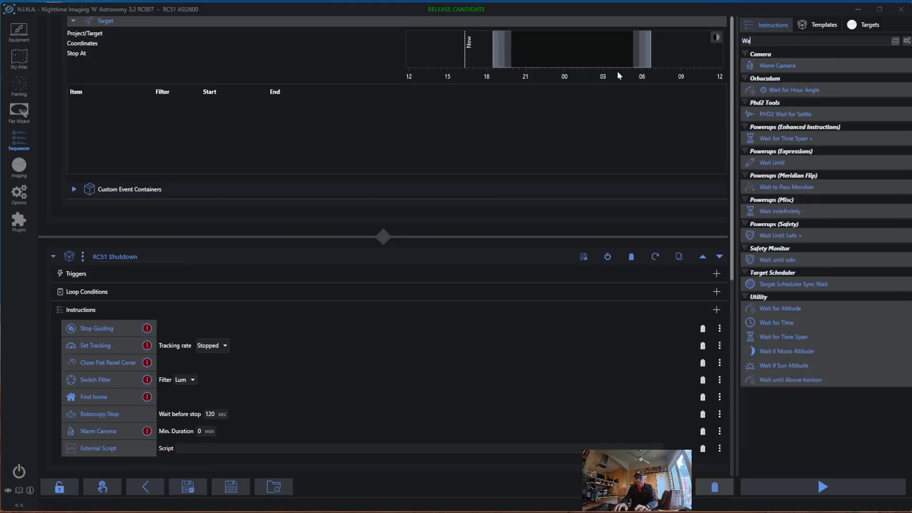
type("it")
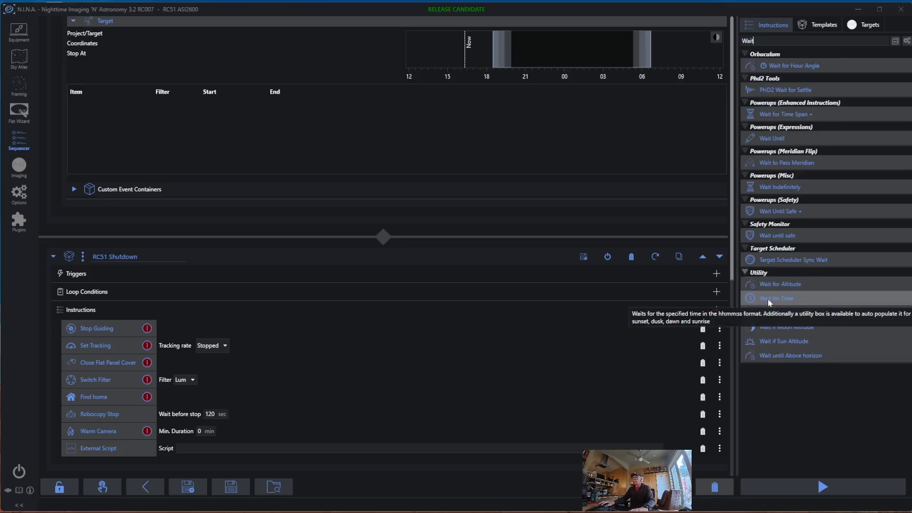
left_click_drag(767, 300, 693, 455)
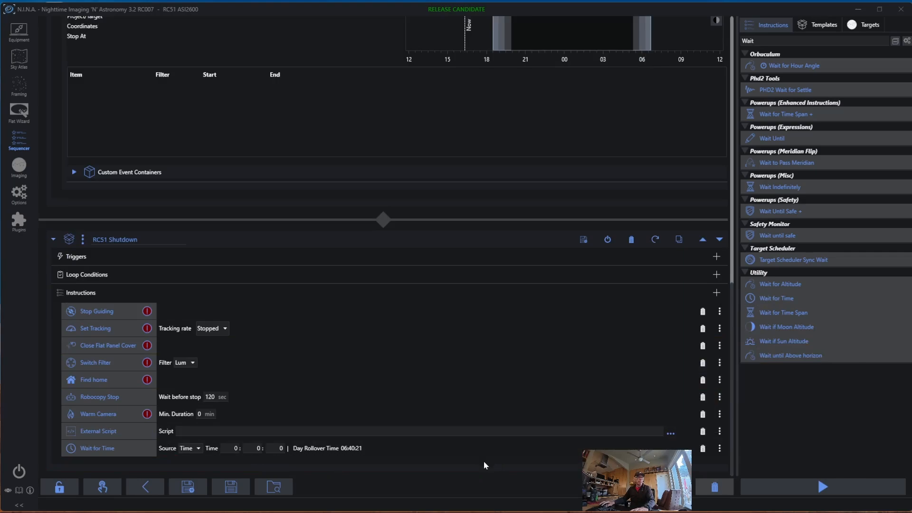
left_click(700, 449)
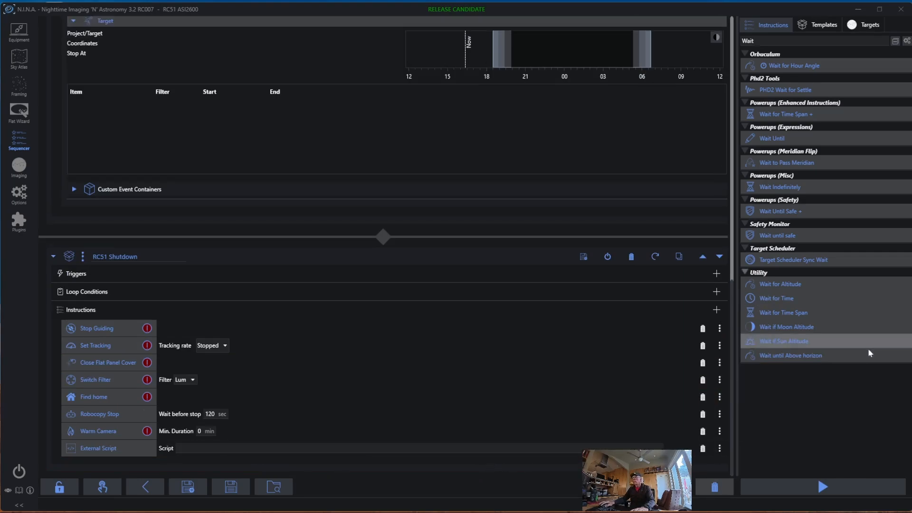
mouse_move(770, 314)
left_mouse_down()
mouse_move(755, 315)
mouse_move(658, 403)
mouse_move(616, 452)
left_mouse_up()
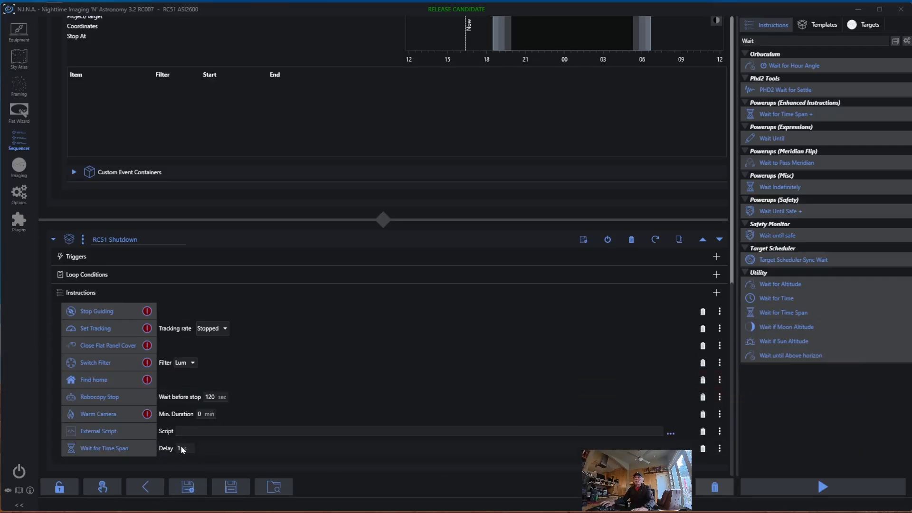
mouse_move(188, 509)
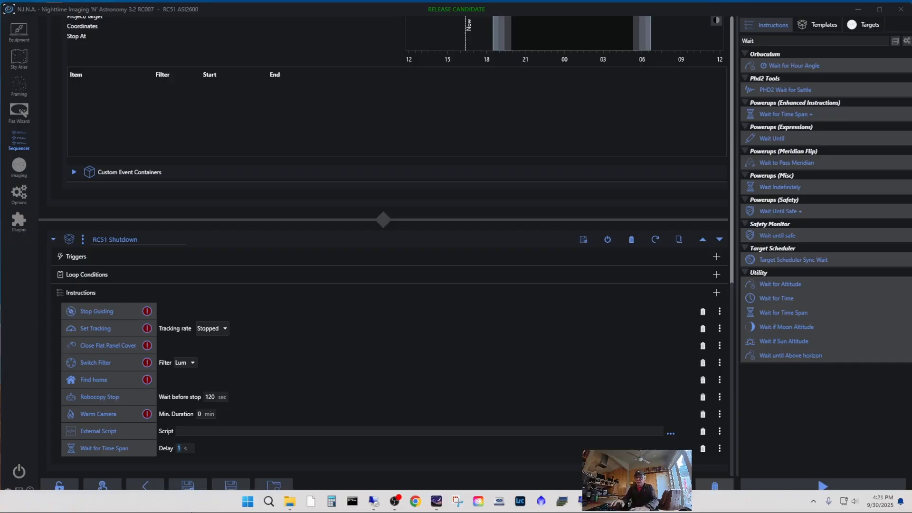
type("6")
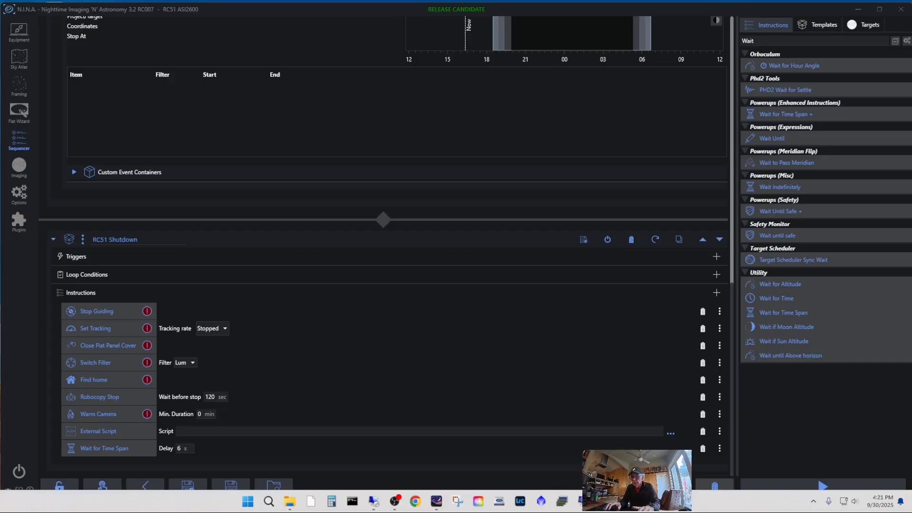
type("0")
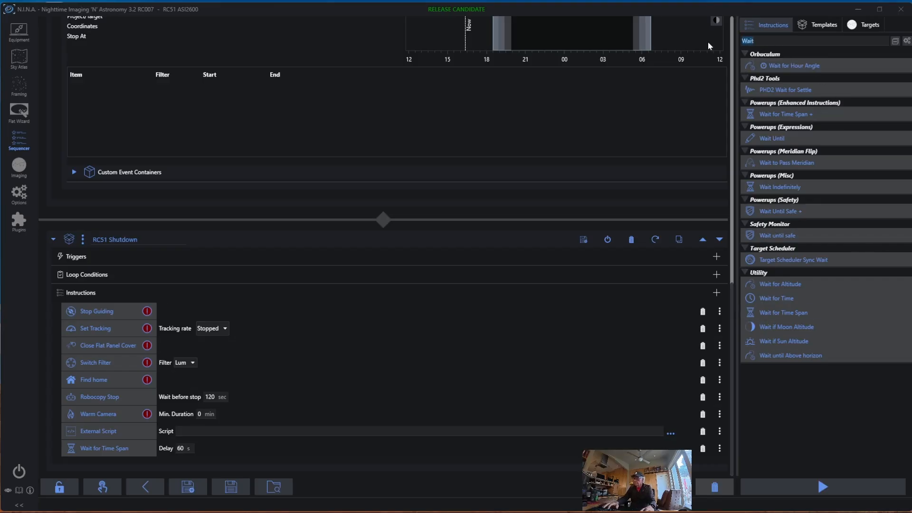
Clear the instruction search and add Disconnect All Equipment below Wait for Time Span in the RC51 Shutdown set.
key("BackSpace")
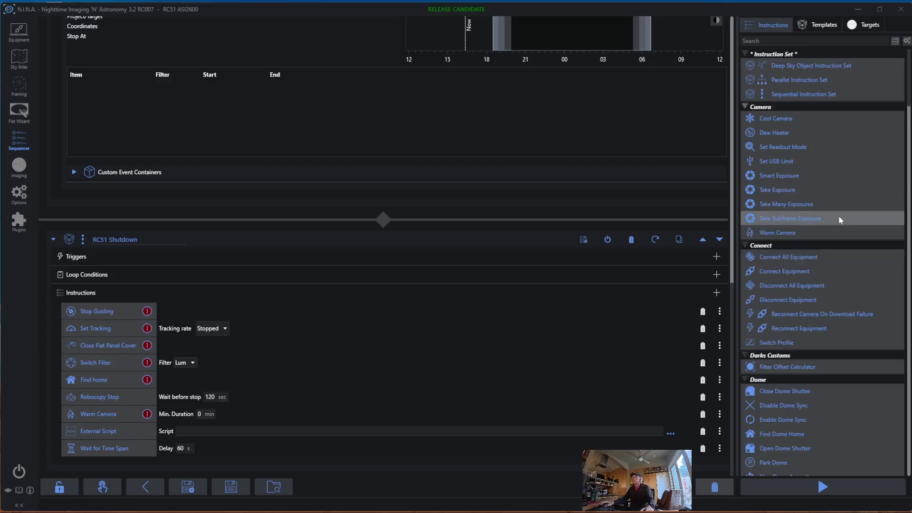
scroll(839, 220, "down", 1)
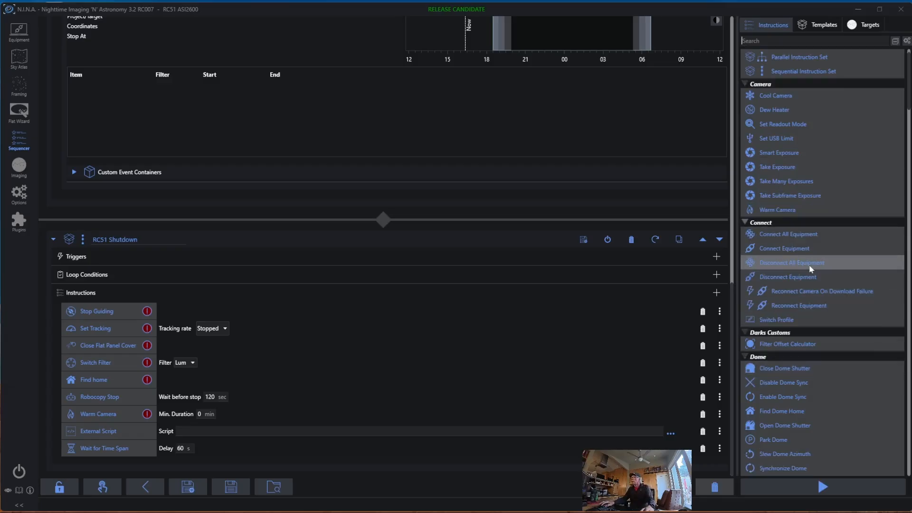
left_click_drag(811, 268, 724, 456)
scroll(389, 378, "down", 1)
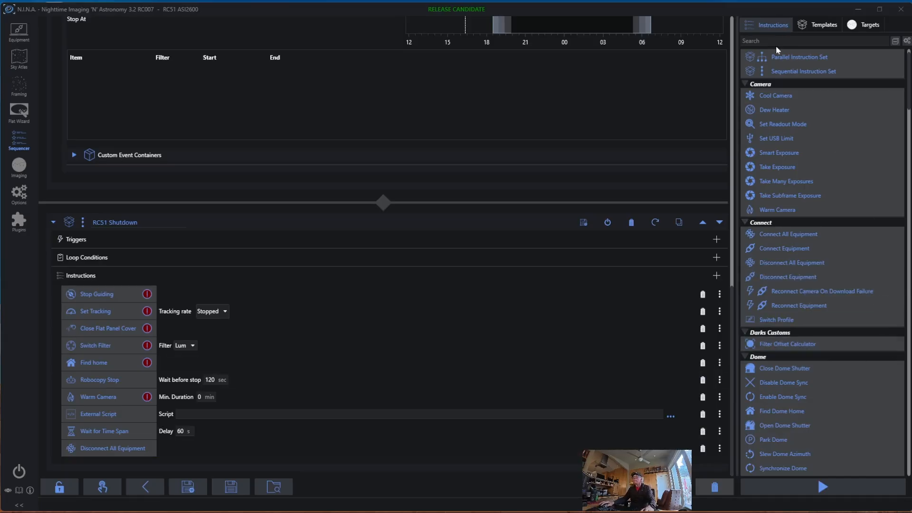
type("Wi")
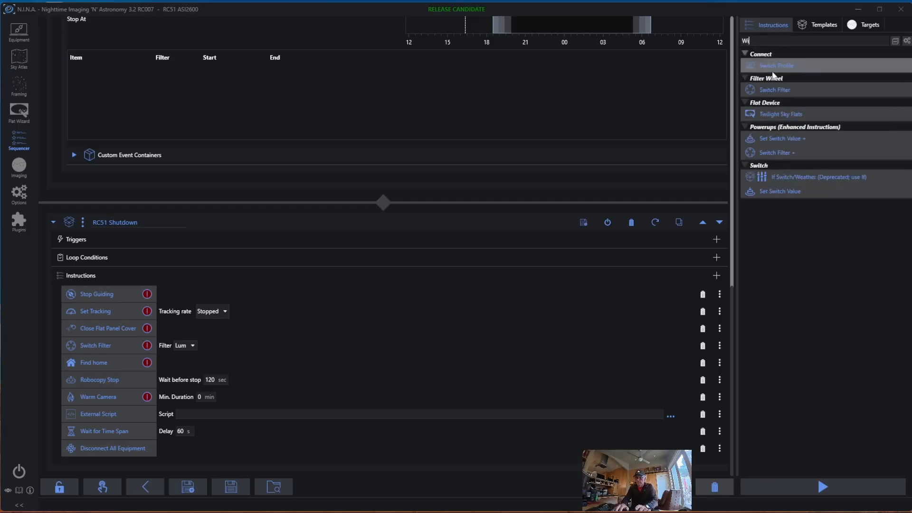
type("ayt for time")
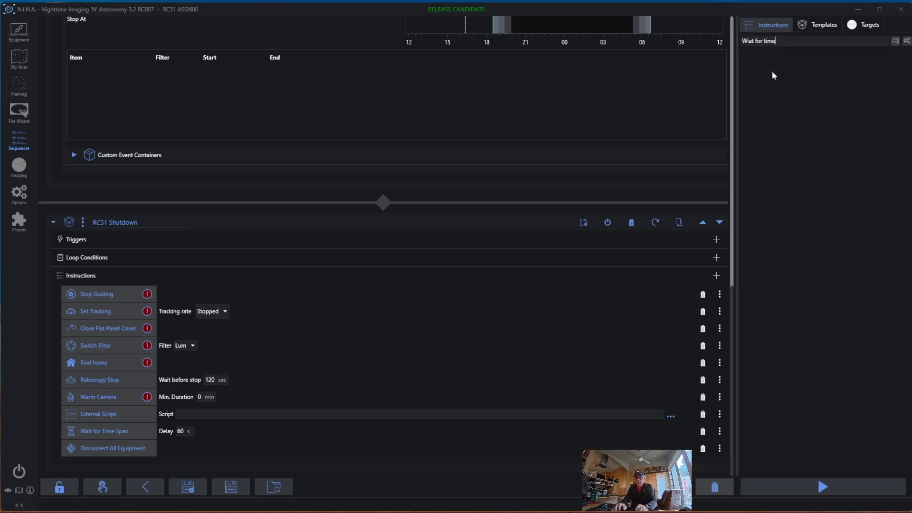
type(" spa")
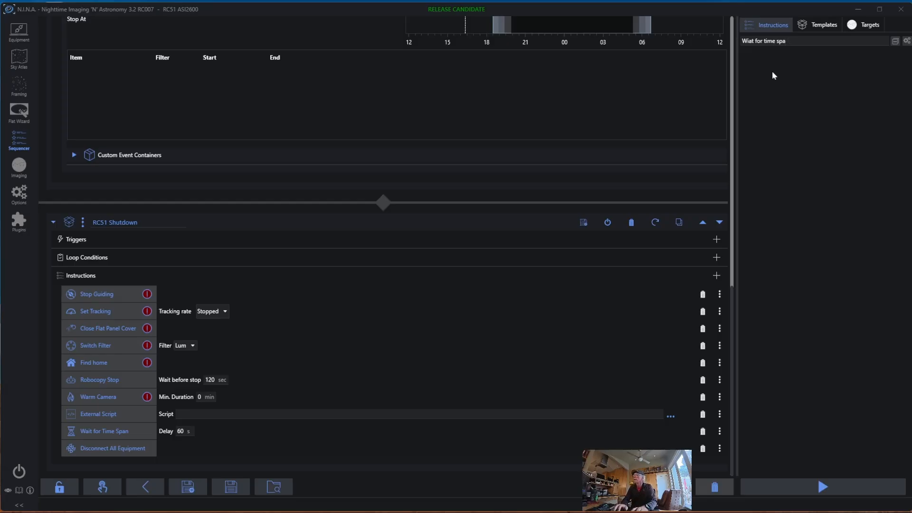
key("BackSpace")
key("BackSpace")
key("BackSpace")
key("BackSpace")
key("BackSpace")
key("BackSpace")
key("BackSpace")
key("BackSpace")
key("BackSpace")
key("BackSpace")
key("BackSpace")
key("BackSpace")
key("BackSpace")
key("BackSpace")
key("BackSpace")
key("BackSpace")
key("BackSpace")
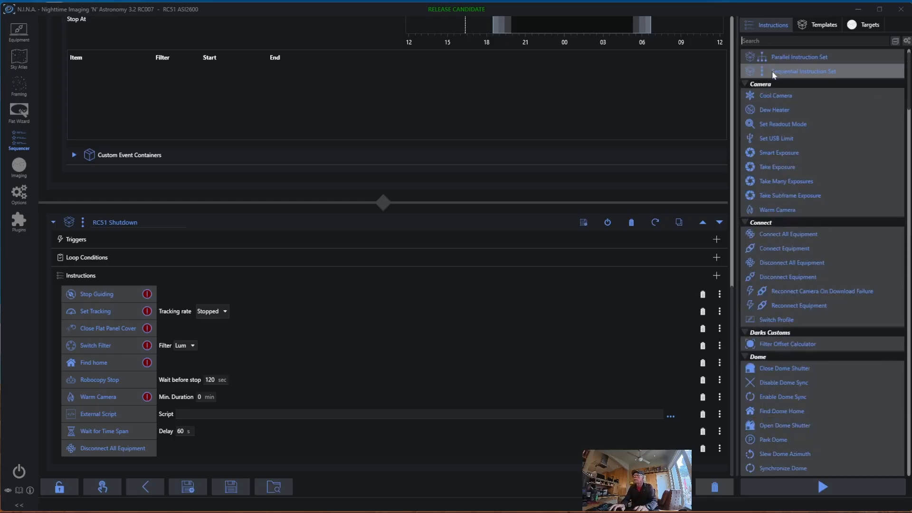
Add the Utility Wait for Time Span instruction below Disconnect All Equipment in the RC51 Shutdown set, with a delay of 60 s.
type("Wait")
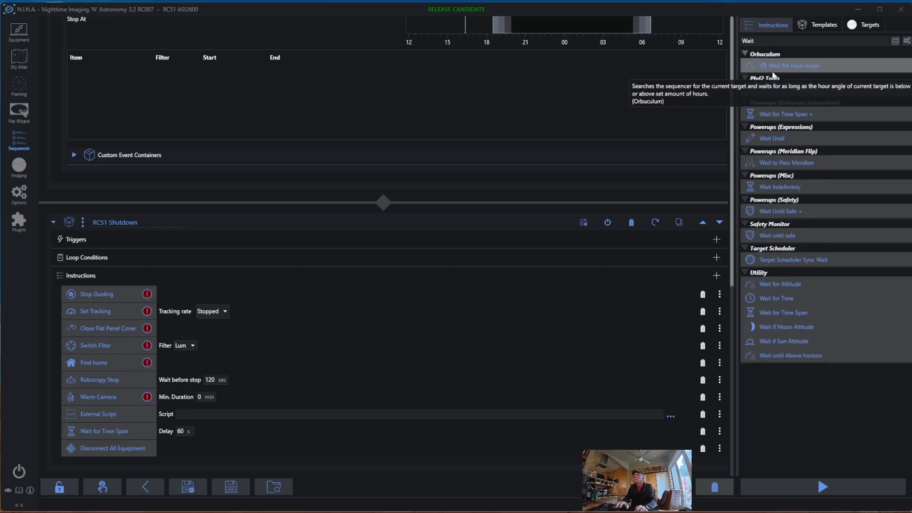
type("for time")
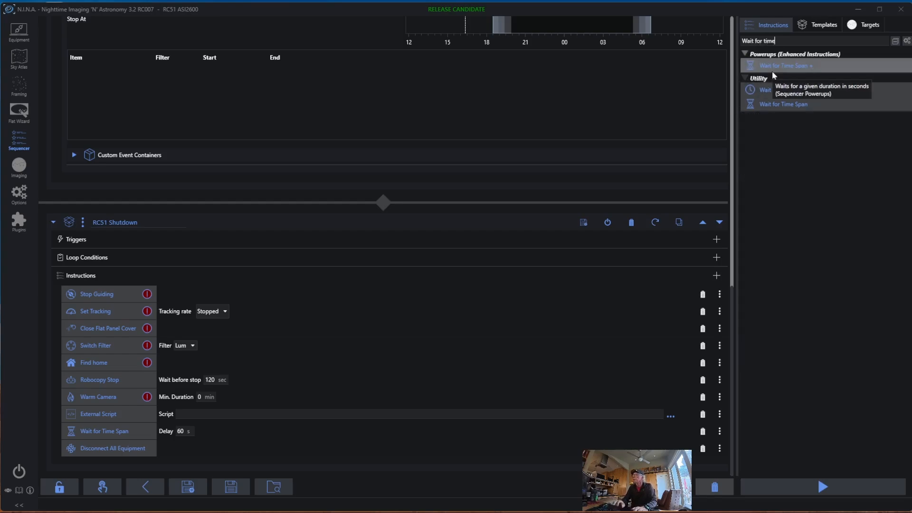
mouse_move(786, 104)
left_mouse_down()
mouse_move(572, 381)
mouse_move(501, 442)
mouse_move(500, 462)
left_mouse_up()
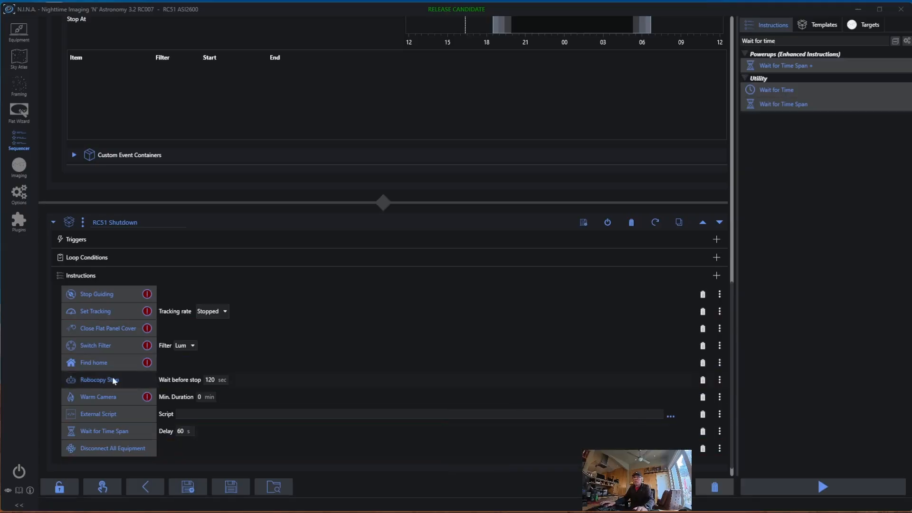
scroll(262, 344, "down", 1)
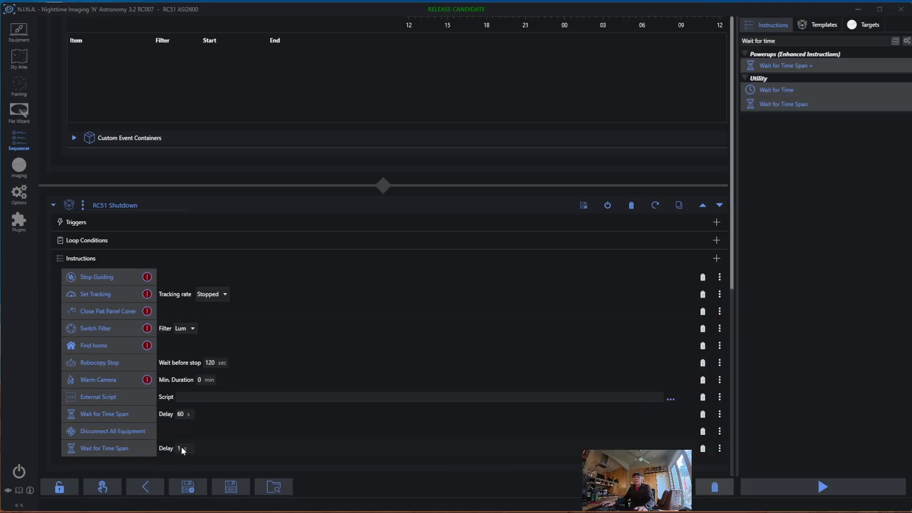
double_click(180, 449)
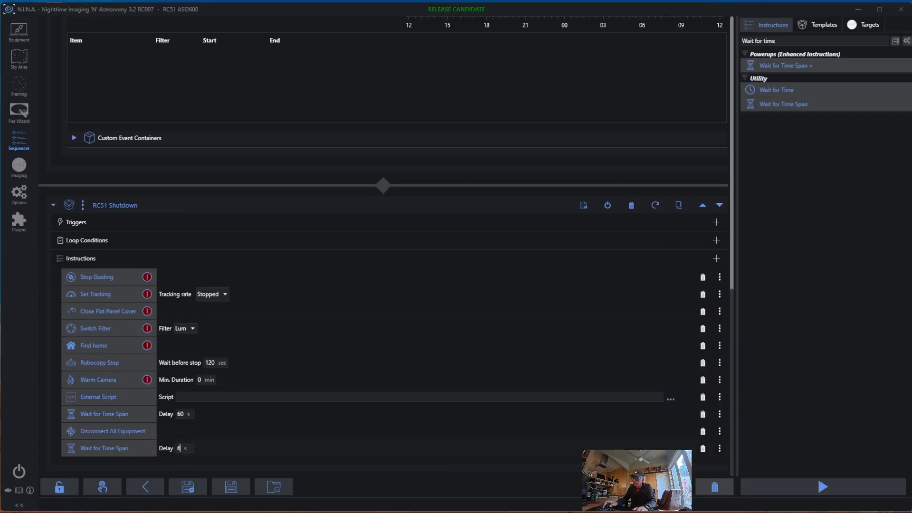
type("60")
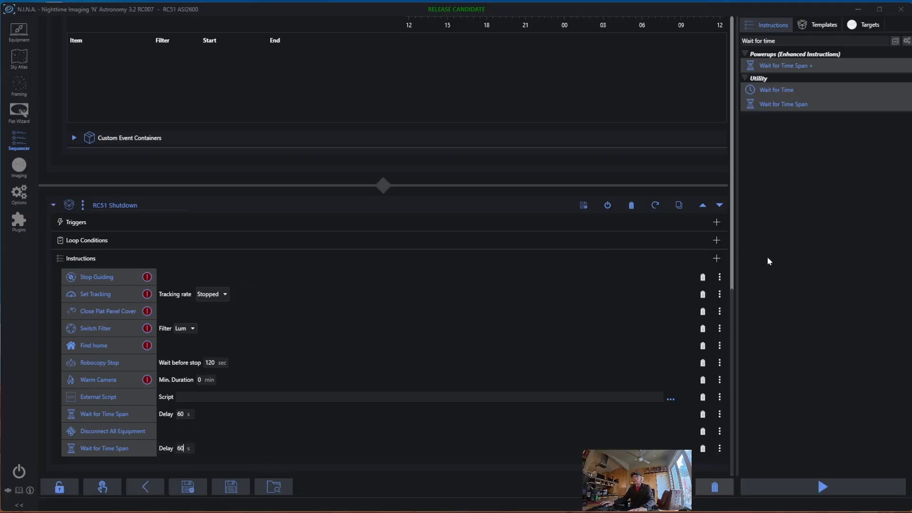
Add Shutdown PC as the final RC51 Shutdown instruction and save the sequence as TS Sequence 9-30-2025 in the N.I.N.A folder.
left_click_drag(776, 40, 633, 44)
key("BackSpace")
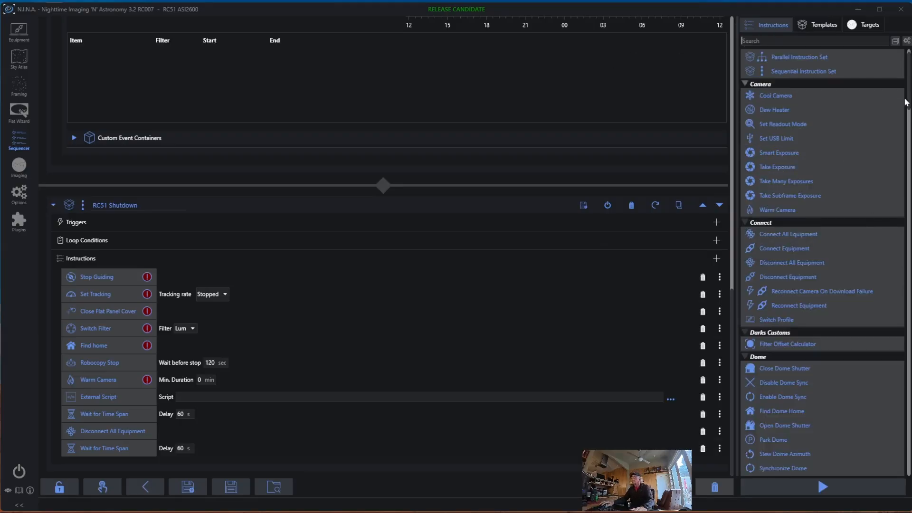
left_click_drag(907, 109, 909, 91)
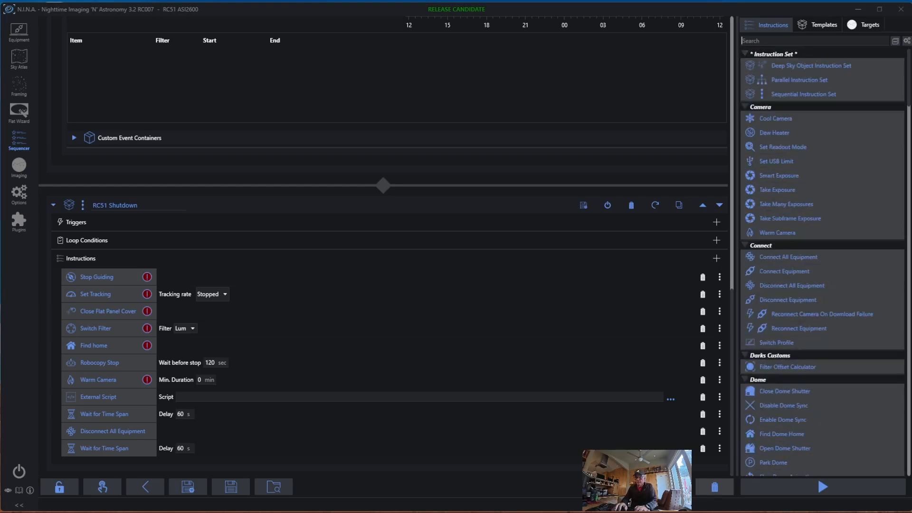
type("Shutdown")
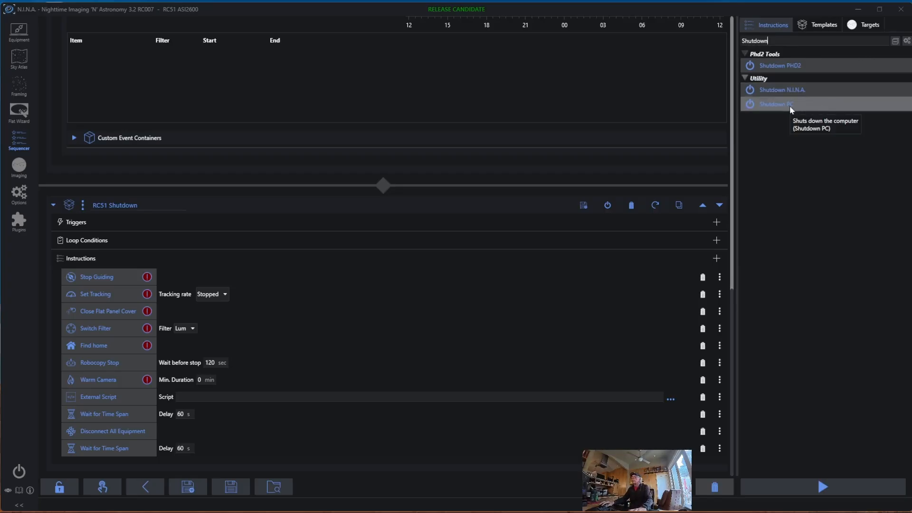
left_click_drag(791, 107, 445, 461)
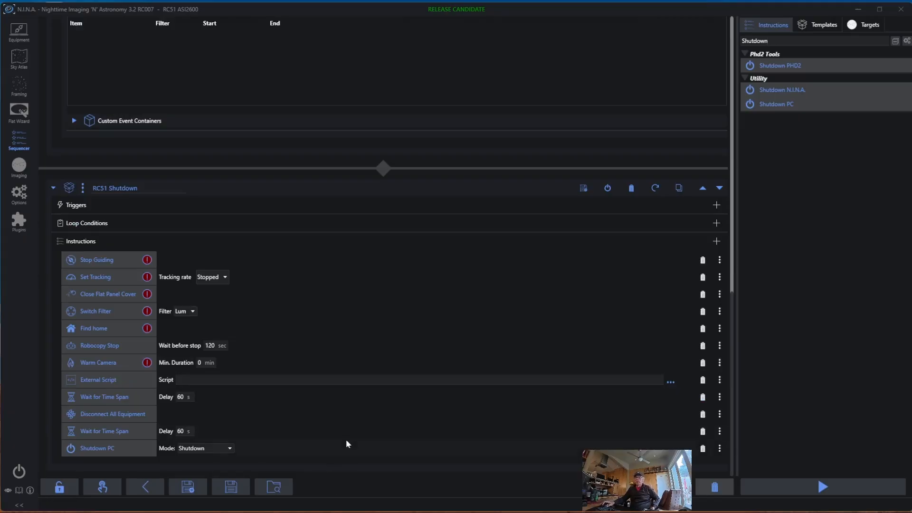
left_click(193, 489)
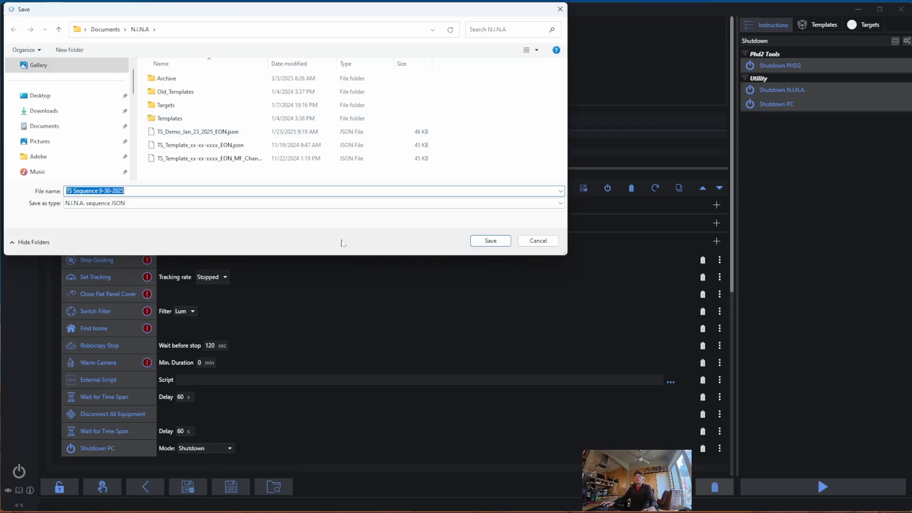
left_click(490, 241)
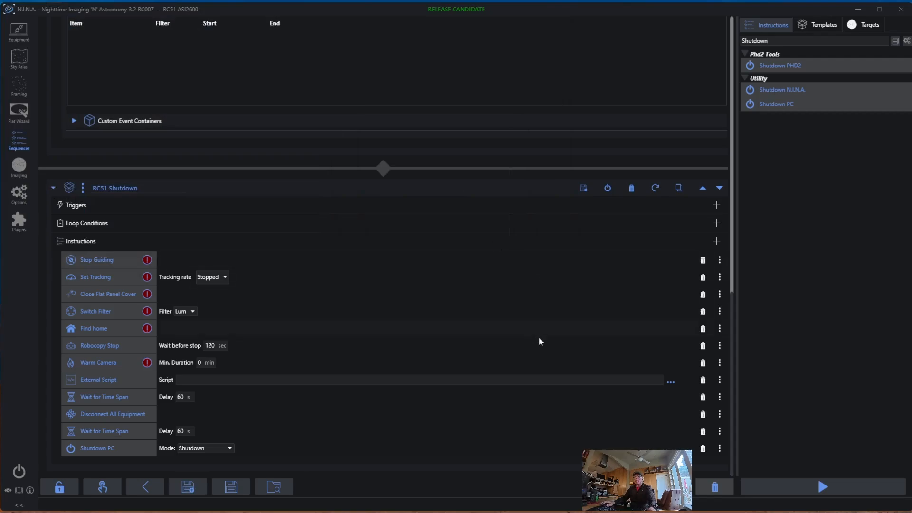
Review the whole sequence, from the global triggers and RC51 Startup through the target set to the RC51 Shutdown instructions.
scroll(540, 338, "up", 10)
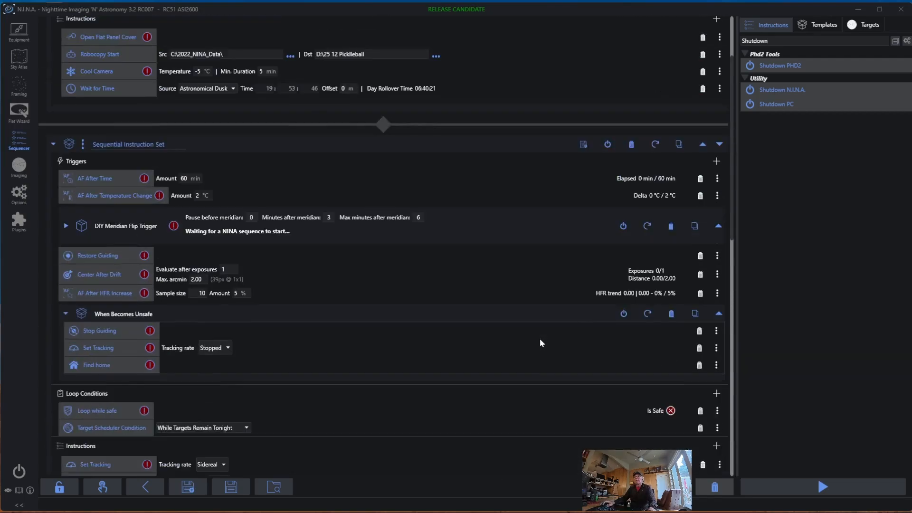
scroll(540, 338, "up", 3)
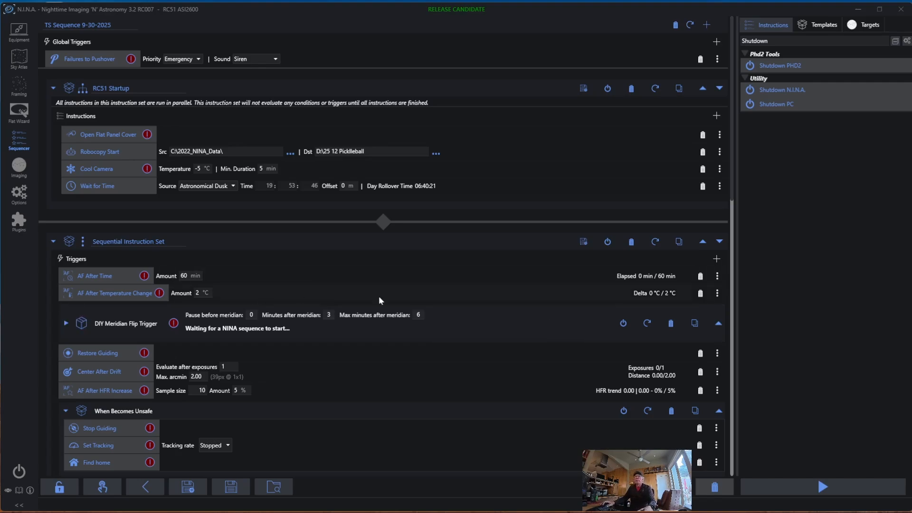
scroll(379, 299, "down", 18)
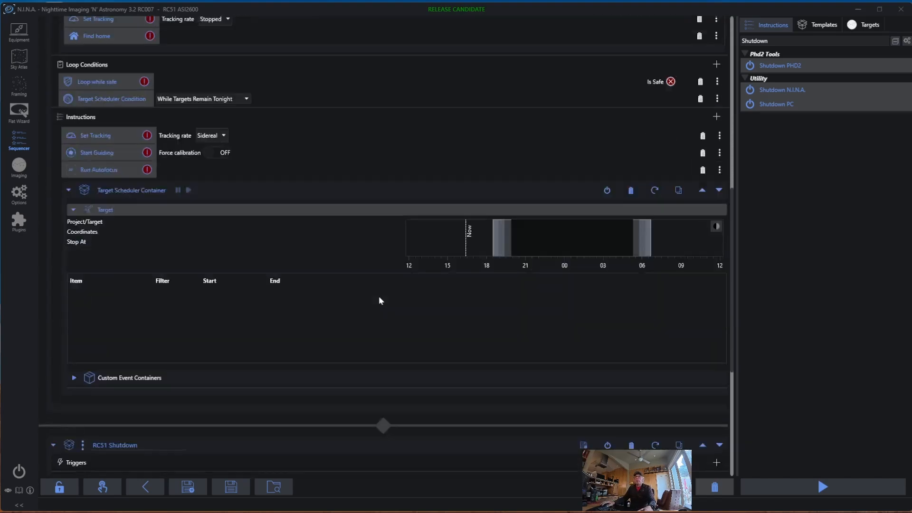
scroll(379, 301, "down", 11)
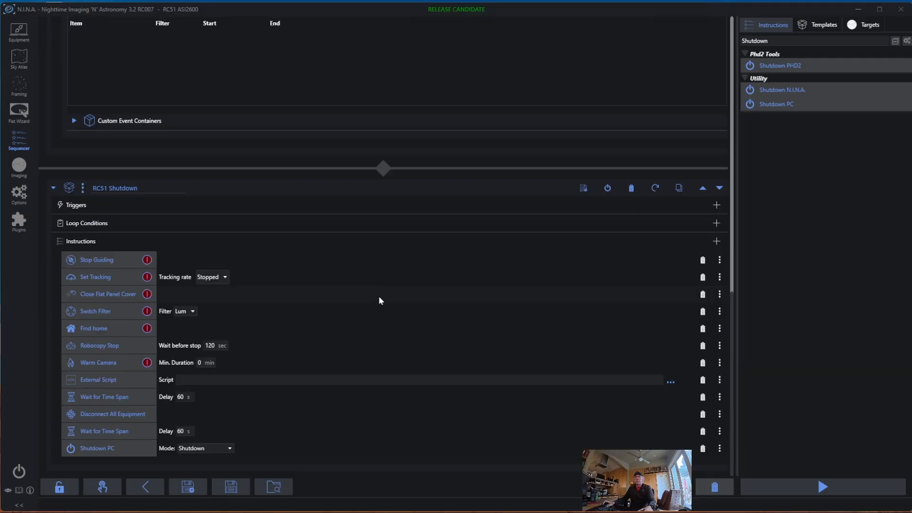
scroll(379, 300, "up", 18)
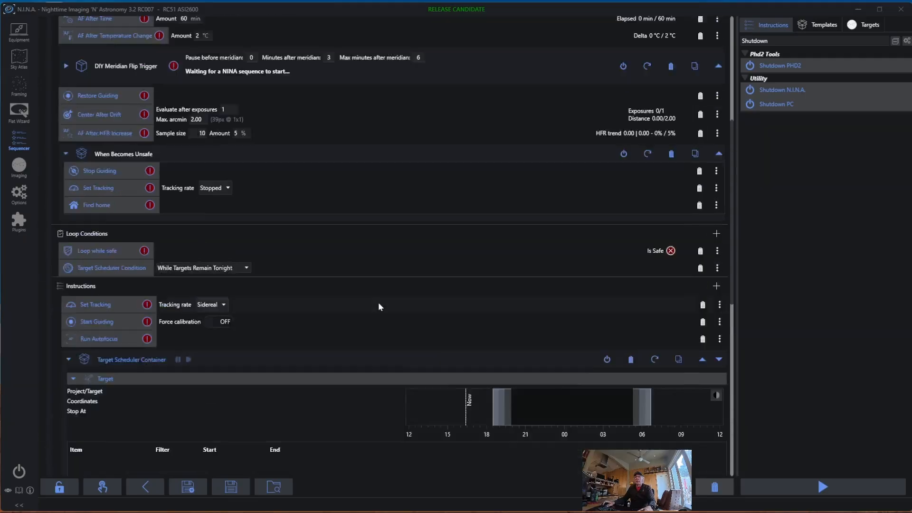
scroll(378, 302, "up", 5)
scroll(378, 303, "down", 14)
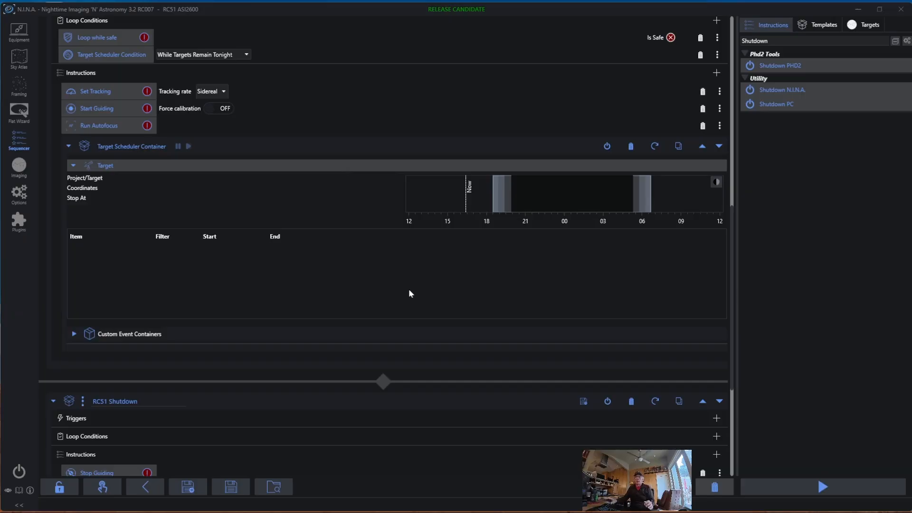
scroll(140, 240, "up", 10)
scroll(141, 238, "up", 2)
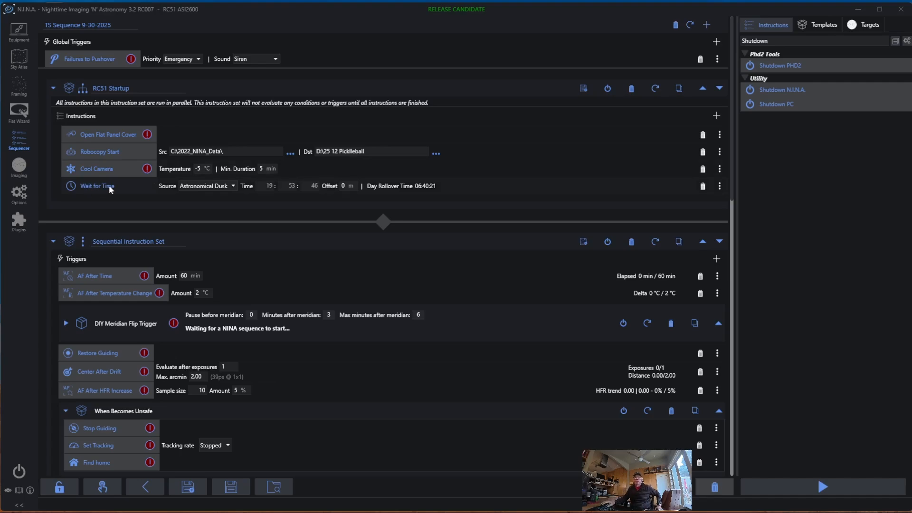
scroll(110, 185, "down", 7)
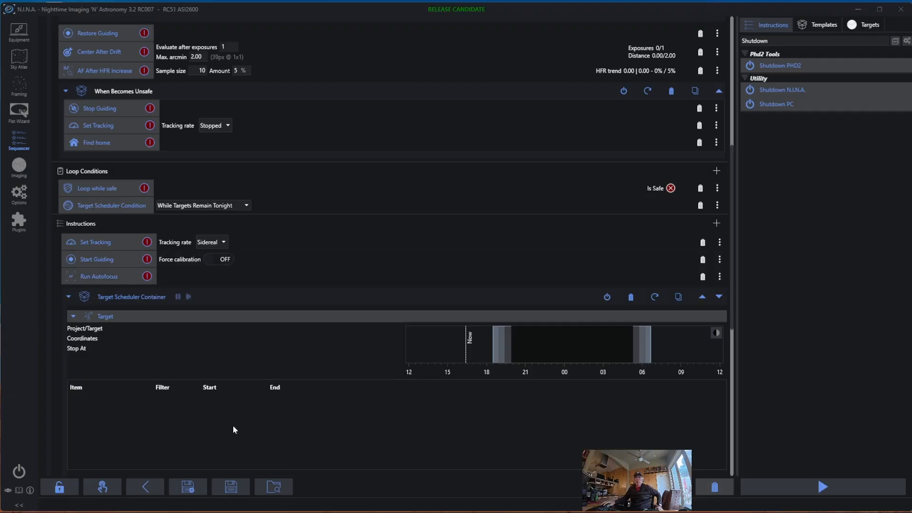
scroll(239, 418, "down", 3)
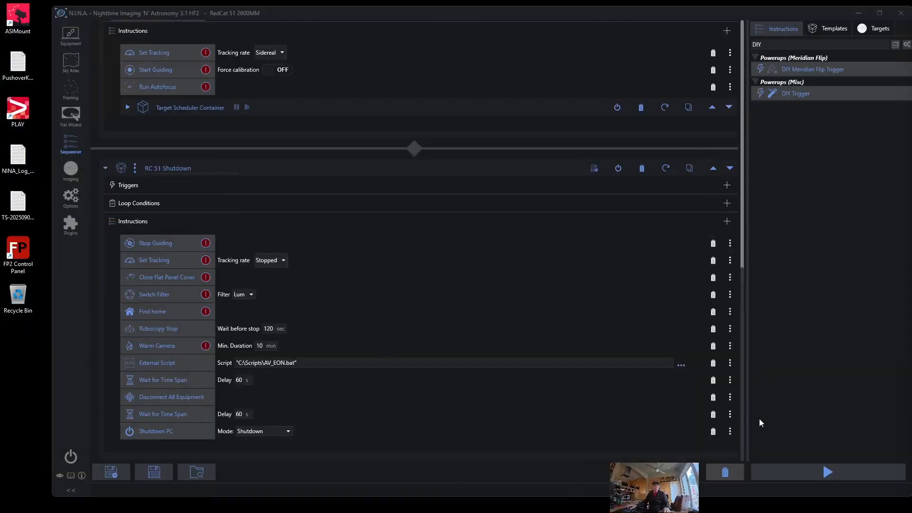
Show the Imaging view in the RedCat 51 2600MM profile and connect all devices.
left_click(73, 173)
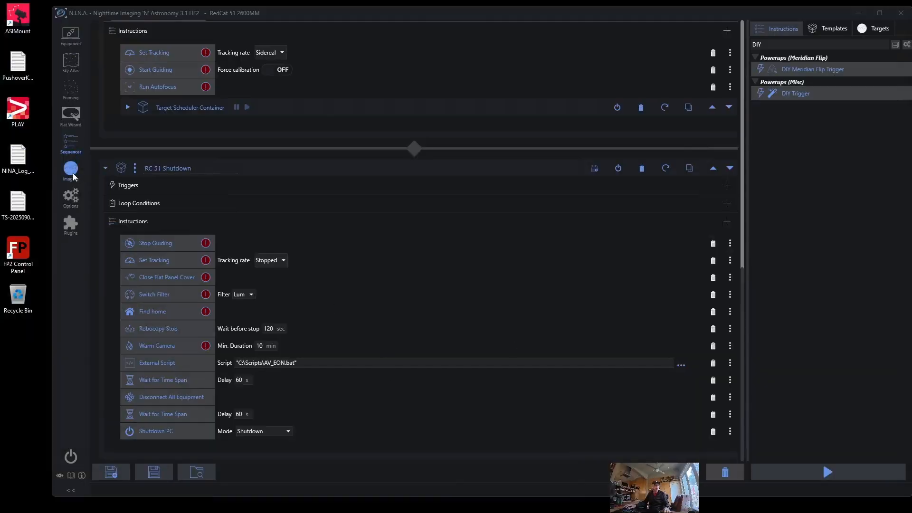
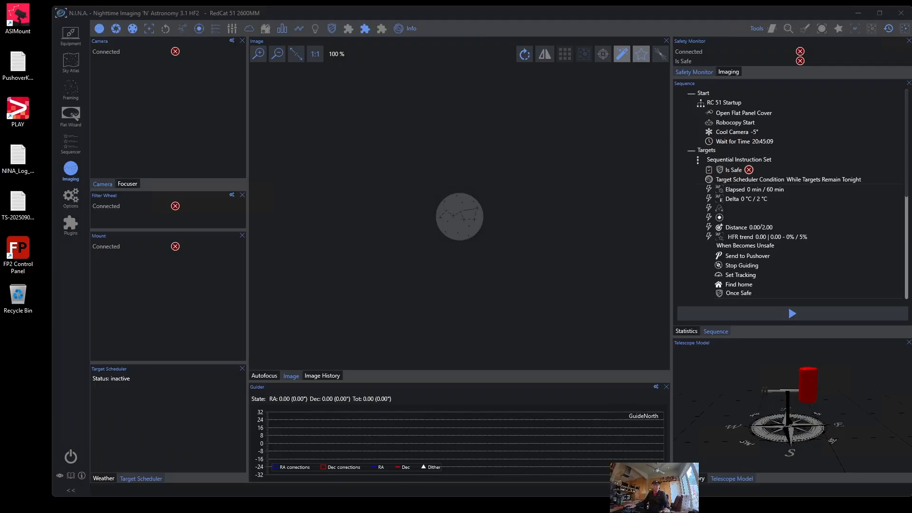
left_click(70, 457)
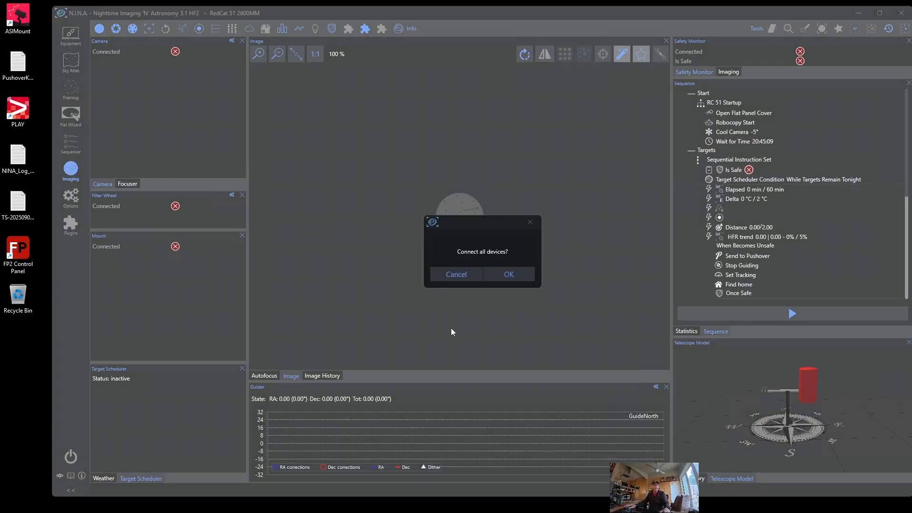
left_click(508, 275)
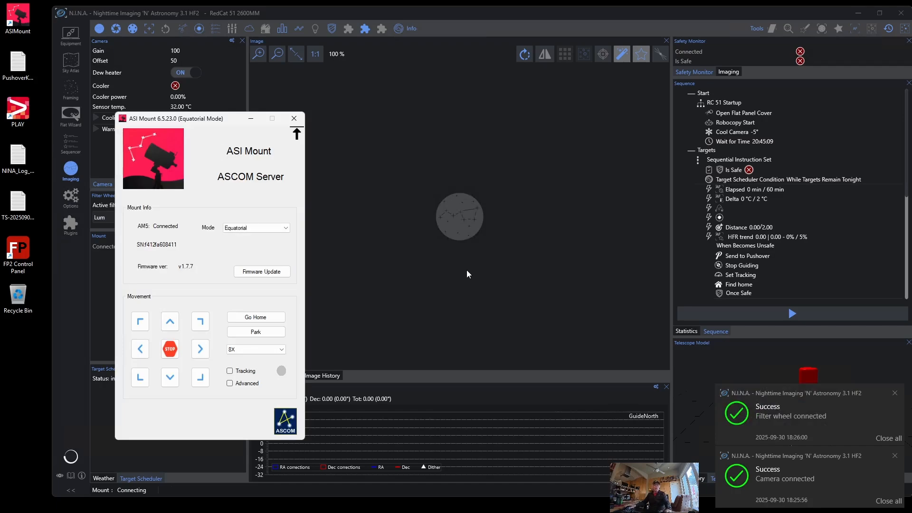
Stop looping and guiding in PHD2, minimize the ASI Mount window and bring N.I.N.A. back to the front.
left_click(251, 119)
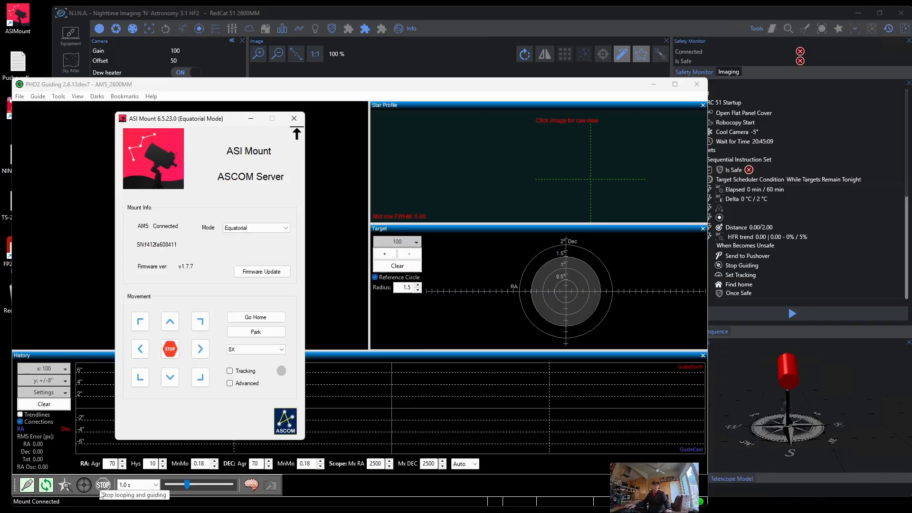
left_click(103, 484)
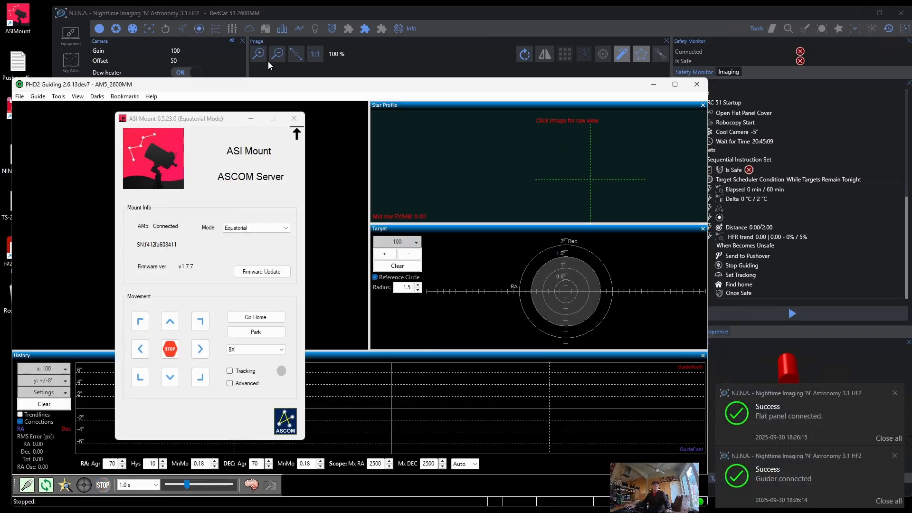
left_click(250, 118)
left_click(350, 15)
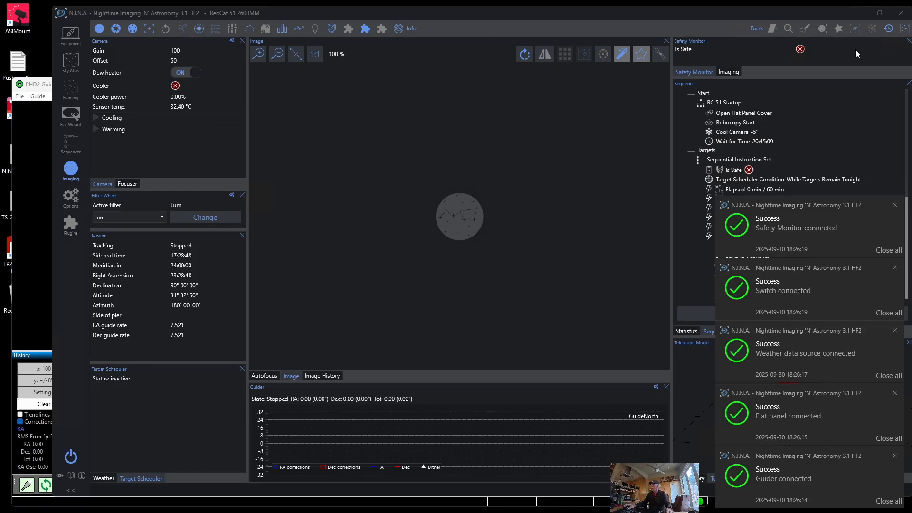
Open starfront.space in Chrome and enlarge the browser window to show the full site navigation.
mouse_move(634, 512)
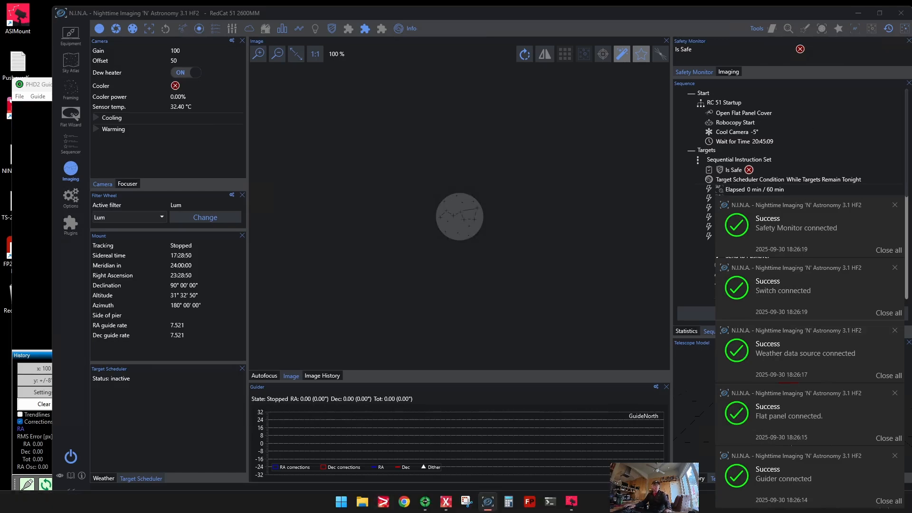
left_click(404, 502)
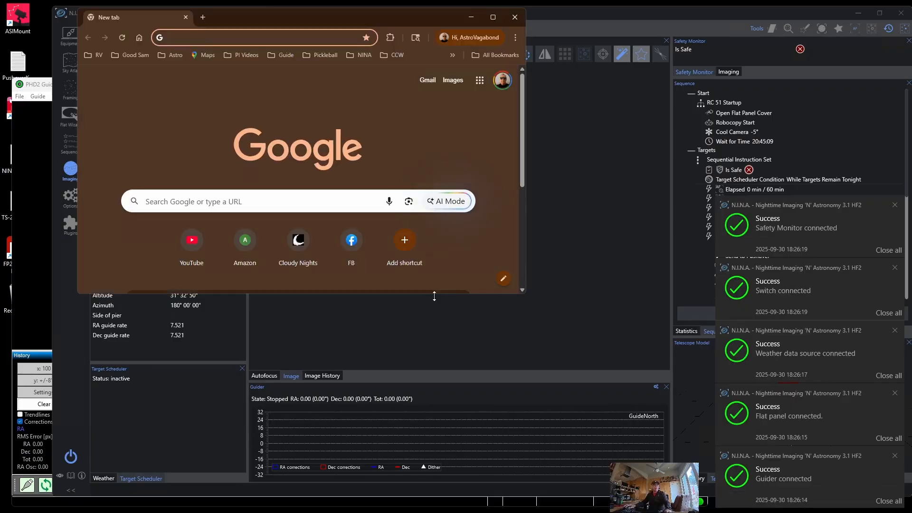
left_click_drag(463, 409, 468, 437)
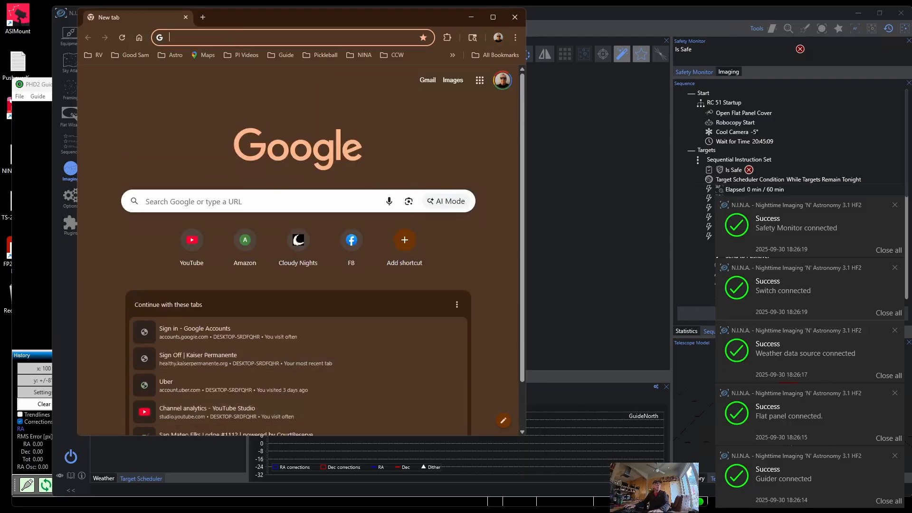
left_click(252, 36)
type("starfr")
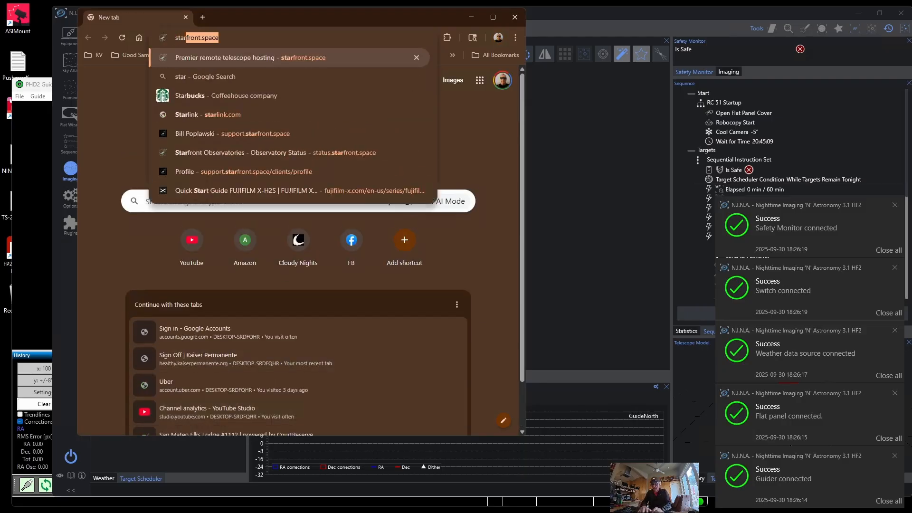
type("ont")
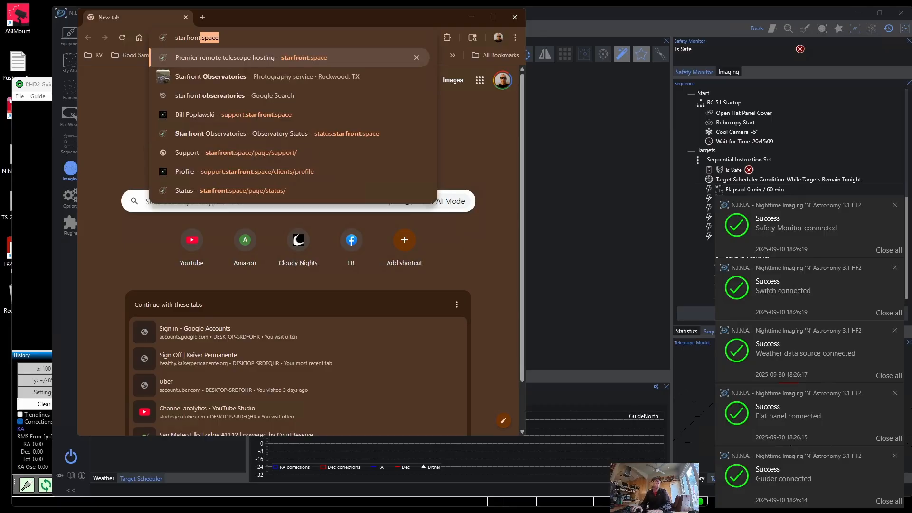
key("Return")
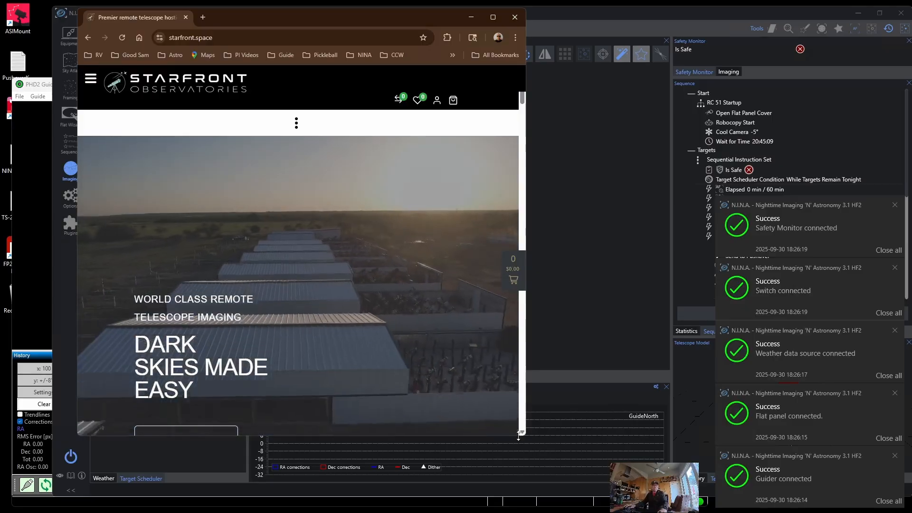
left_click_drag(525, 435, 779, 435)
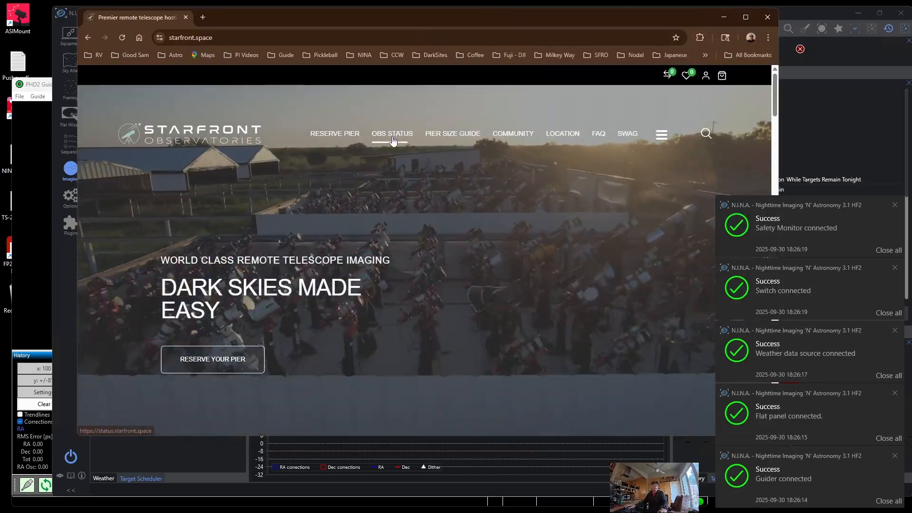
Open the Starfront observatory status page and dismiss all of the N.I.N.A. connection notifications.
left_click(391, 135)
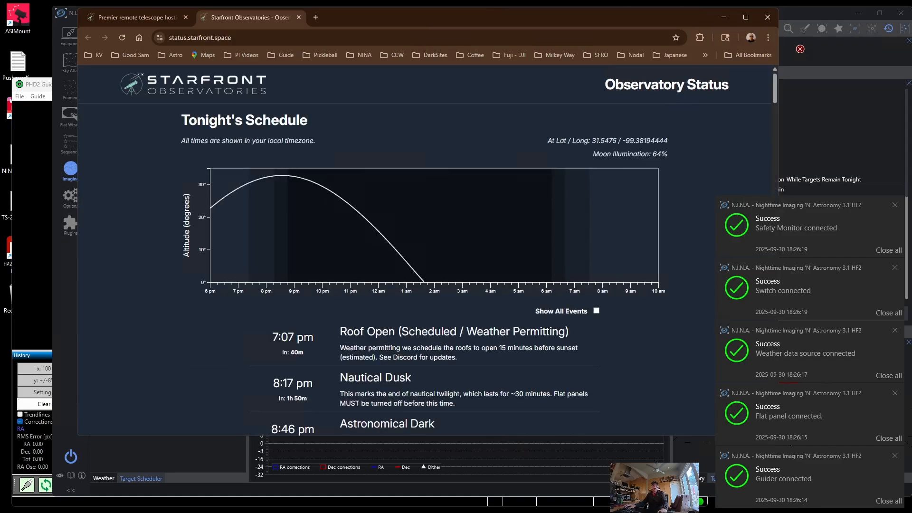
left_click(889, 250)
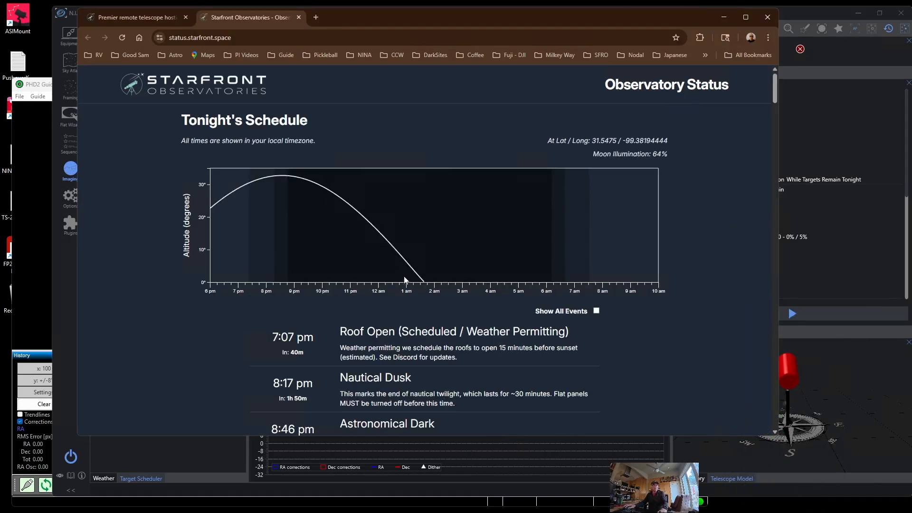
Examine tonight's roof and darkness schedule, the weather forecast, cloud and radar maps, Clear Sky Report, Sky View and the Building 1 to 3 camera images.
mouse_move(422, 281)
scroll(468, 243, "down", 3)
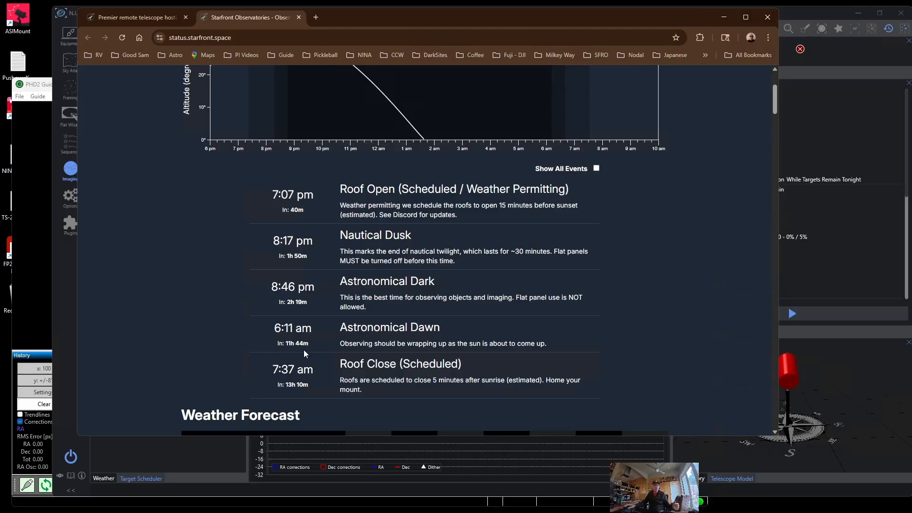
scroll(305, 354, "down", 7)
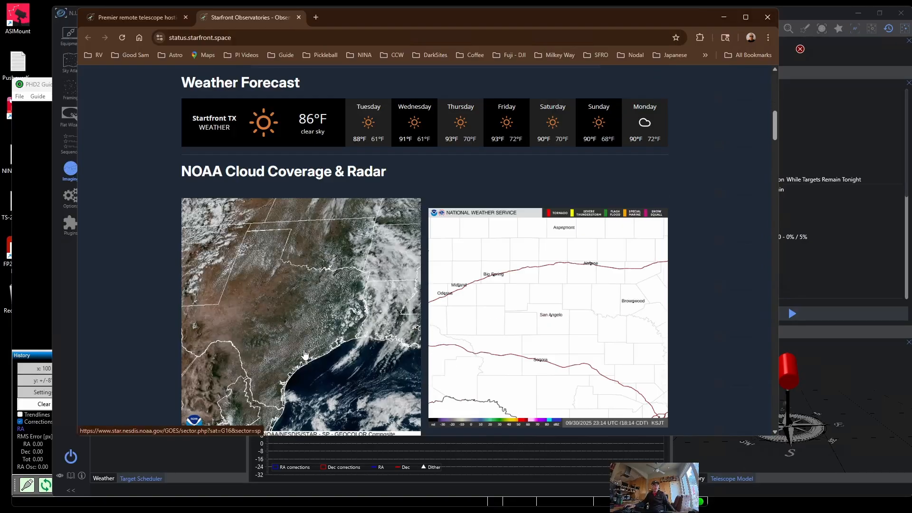
scroll(305, 354, "down", 7)
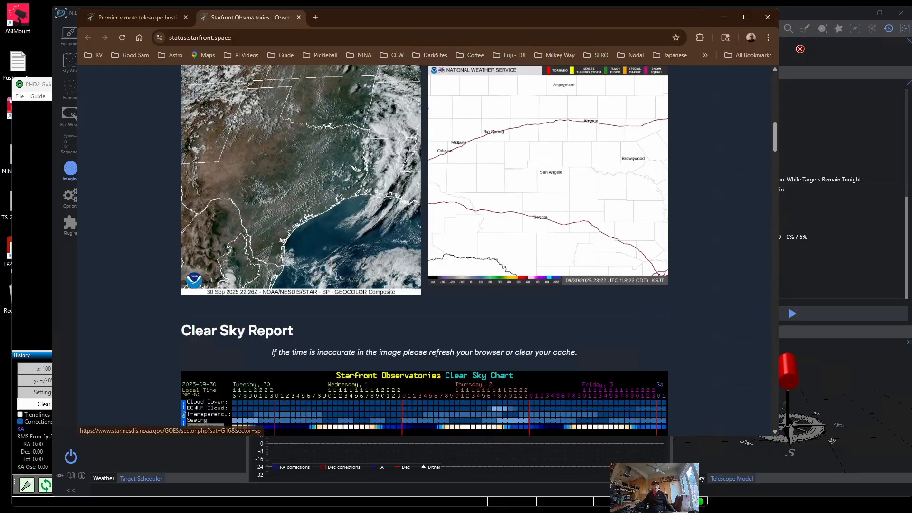
scroll(305, 354, "down", 6)
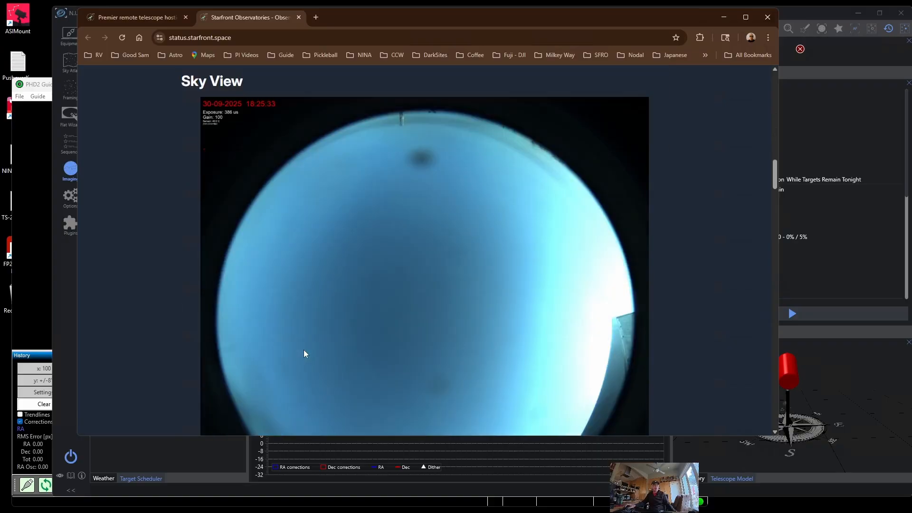
scroll(305, 354, "down", 2)
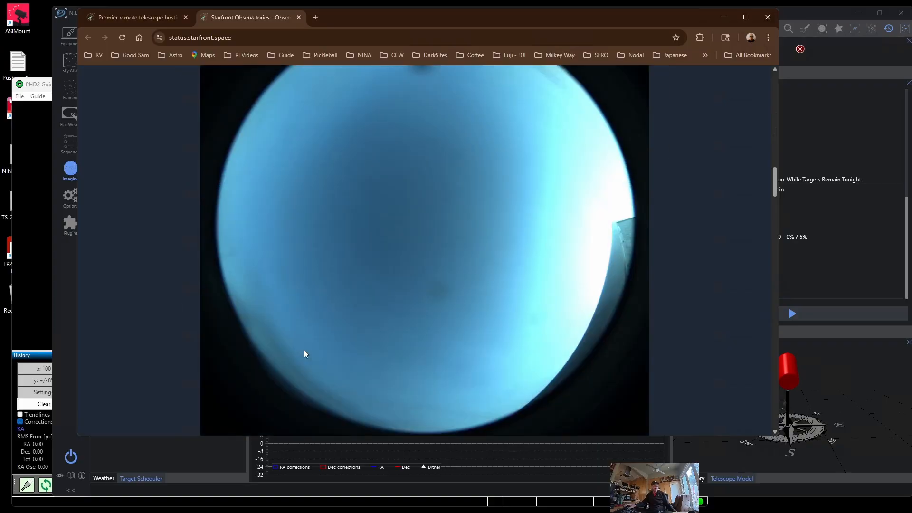
scroll(305, 354, "down", 5)
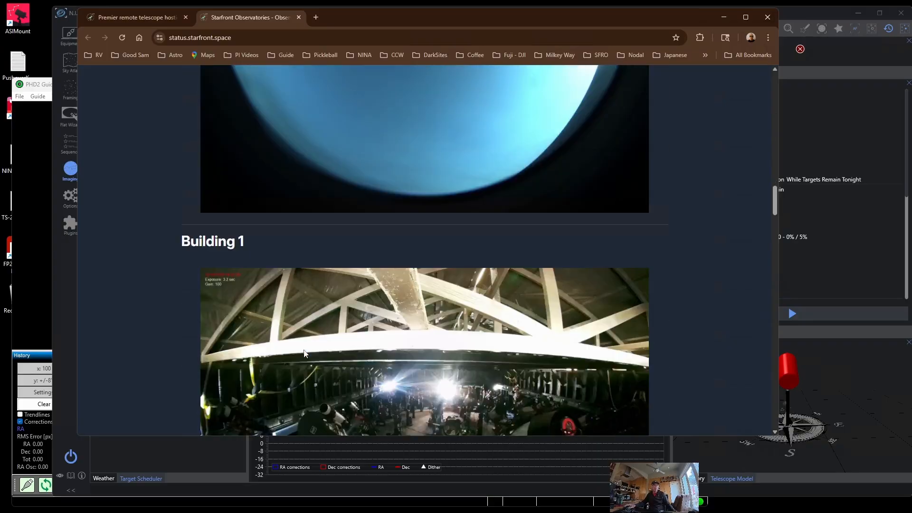
scroll(305, 354, "down", 4)
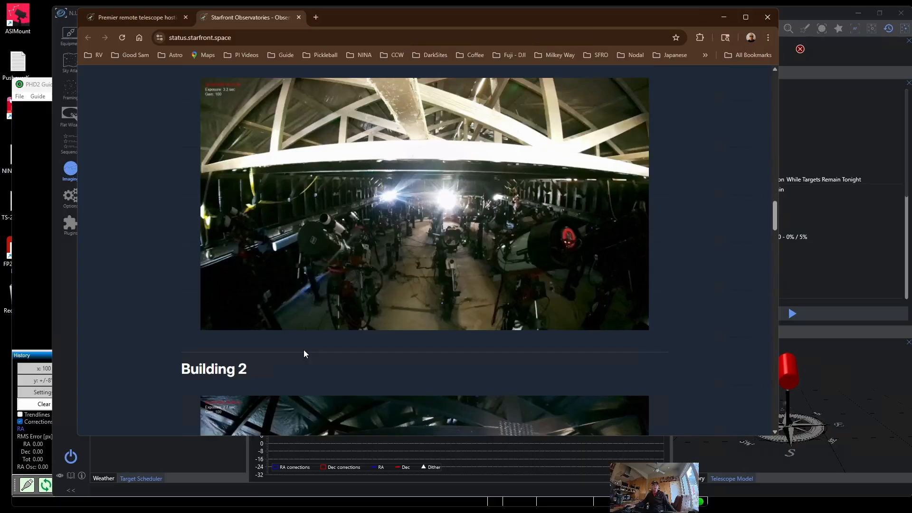
scroll(304, 354, "down", 7)
scroll(312, 324, "down", 6)
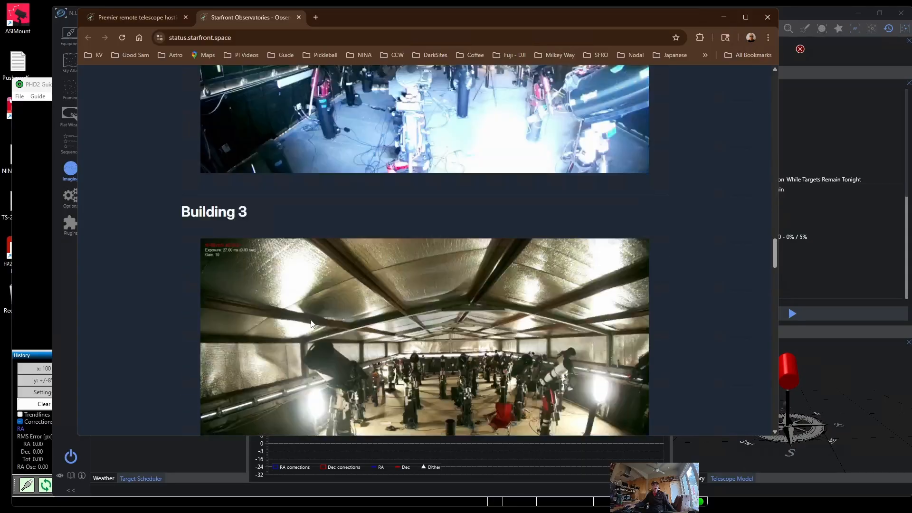
scroll(310, 324, "up", 9)
scroll(310, 323, "up", 10)
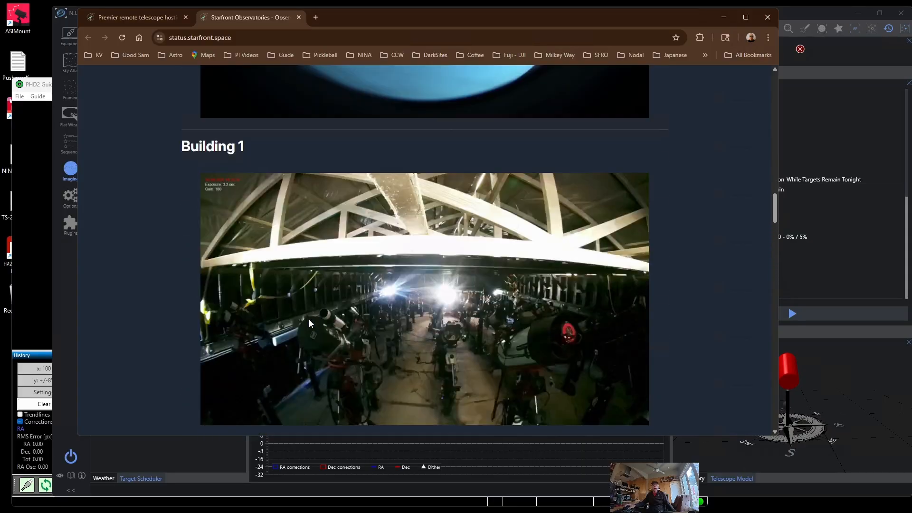
Minimize the browser and show the start of the TS Sequence 9-30-2025 in the N.I.N.A. sequencer, with its Global Triggers and RC51 Startup.
left_click(722, 21)
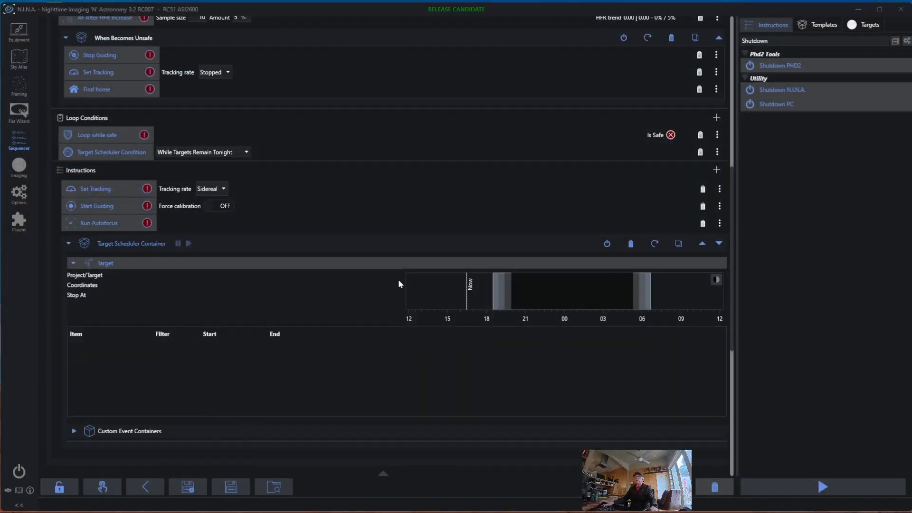
scroll(398, 279, "up", 8)
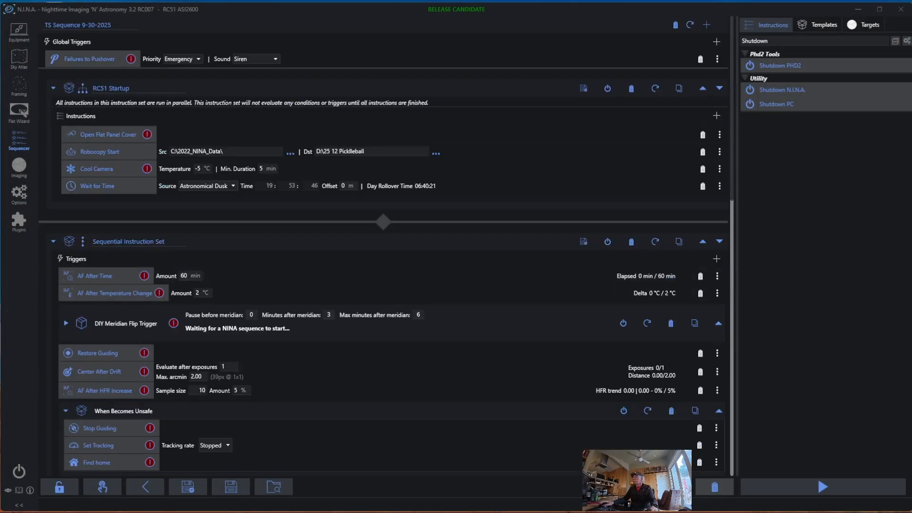